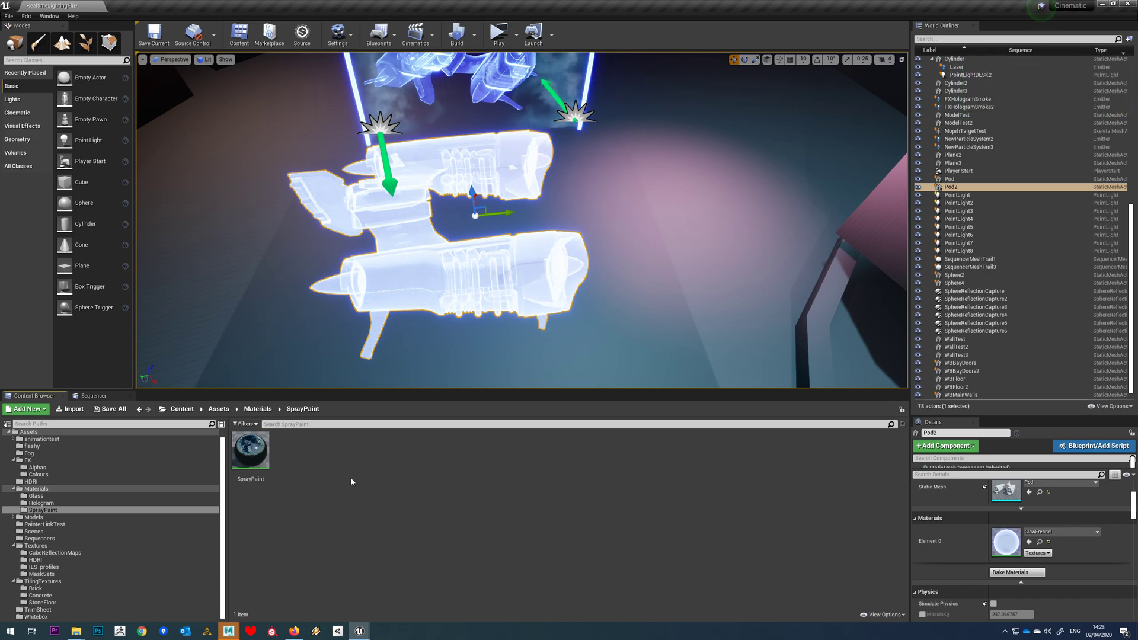
Create a new material named SprayPaint2 in the Materials/SprayPaint folder.
click(47, 505)
click(48, 511)
right_click(362, 488)
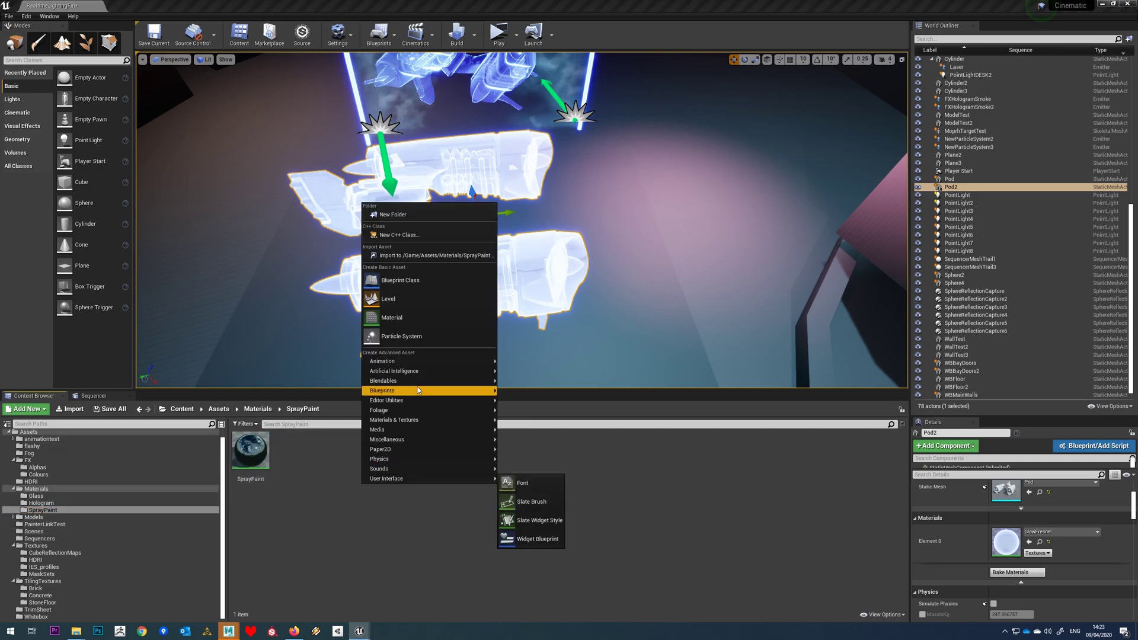
click(403, 318)
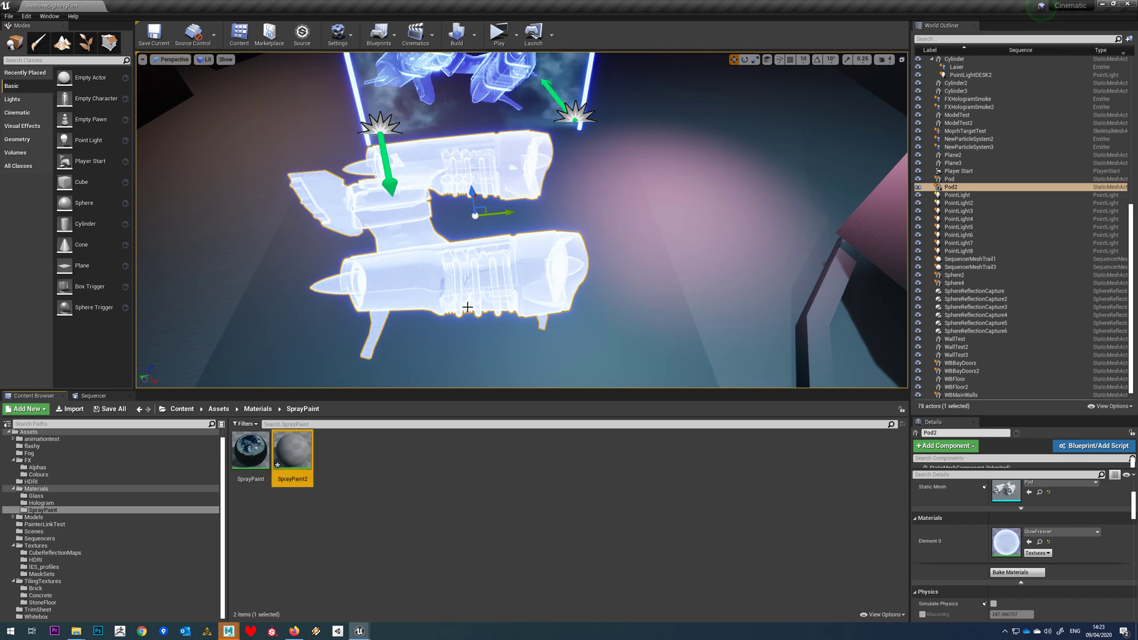
Apply the SprayPaint2 material to the selected Pod2 mesh in the level.
double_click(303, 460)
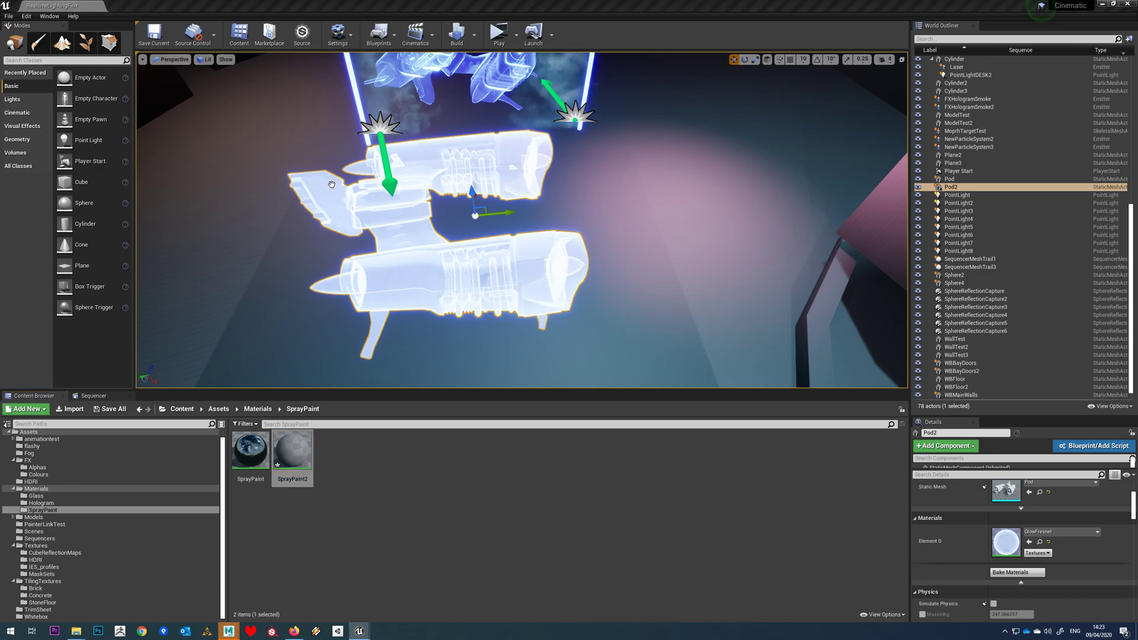
drag(296, 457, 416, 279)
mouse_move(455, 295)
right_down()
mouse_move(418, 243)
mouse_move(435, 252)
right_up()
drag(497, 248, 497, 260)
right_drag(586, 279, 456, 272)
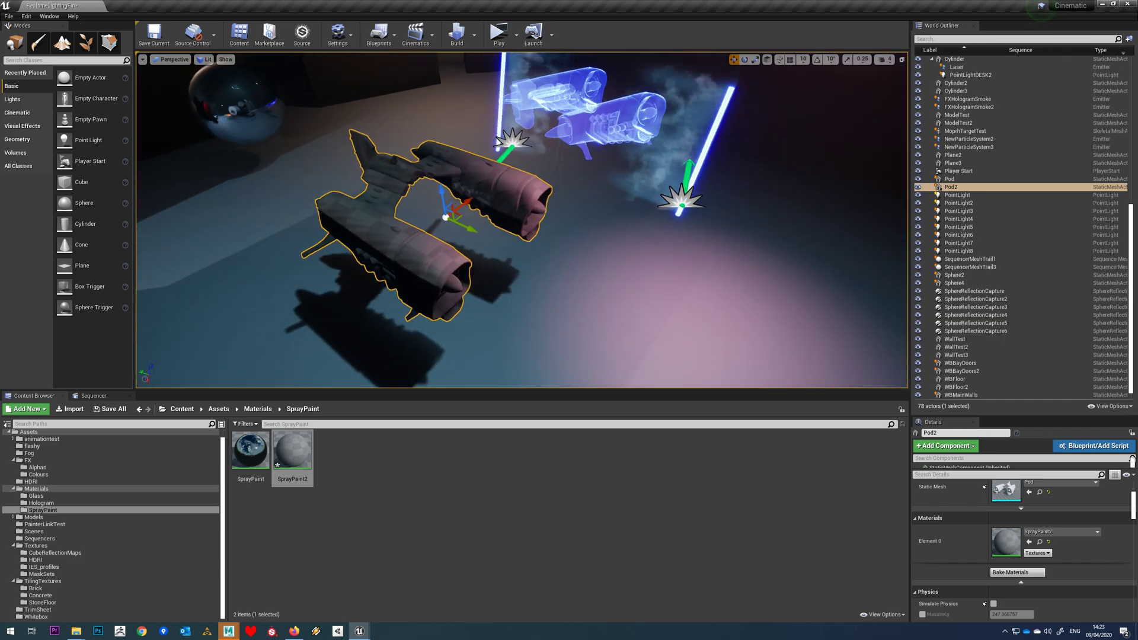
Open SprayPaint2 in the material editor and place a Texture Sample node in the graph's lower area.
mouse_move(1, 112)
mouse_down()
mouse_move(243, 112)
mouse_move(468, 285)
mouse_up()
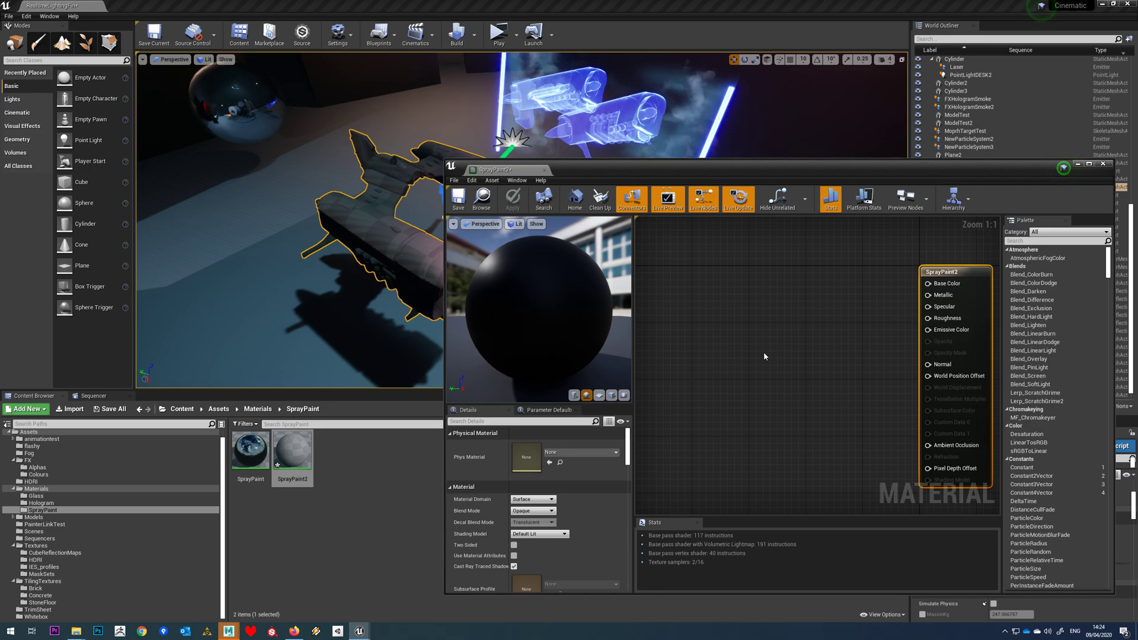
click(691, 348)
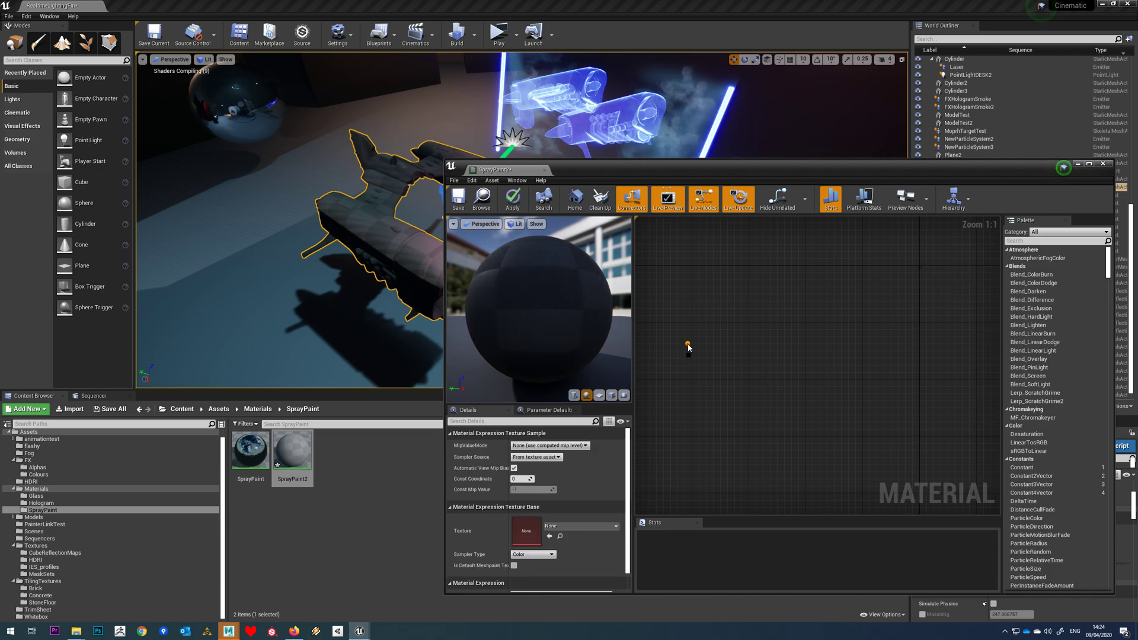
drag(704, 352, 673, 381)
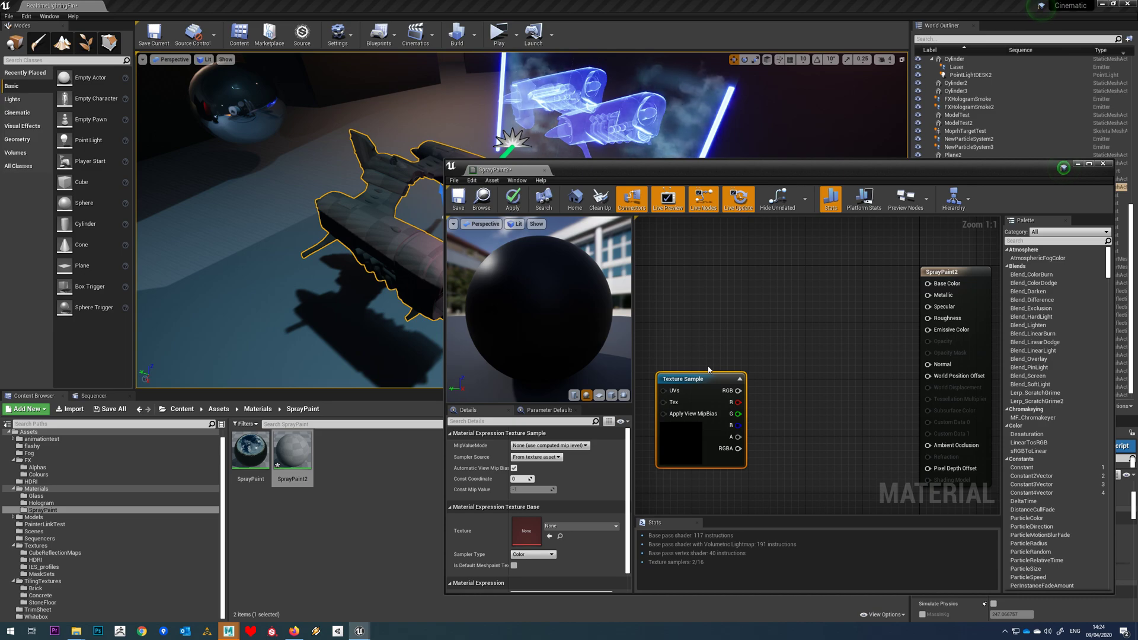
Place an Add node and a Multiply node after the Texture Sample, and move the material output node farther away.
click(776, 375)
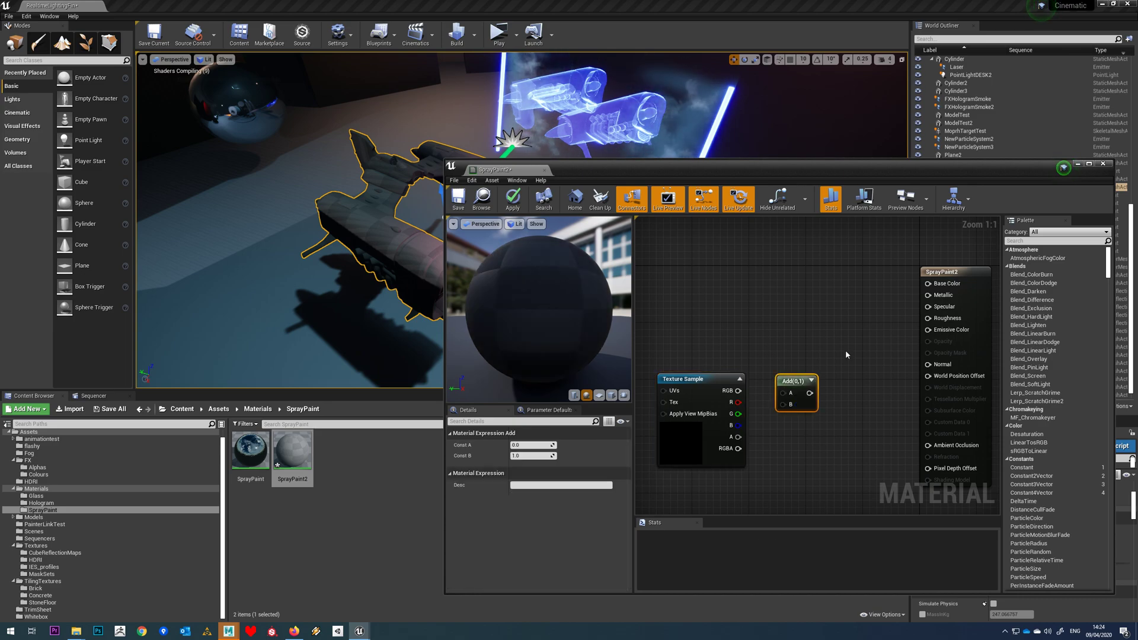
key(m)
click(864, 366)
right_drag(862, 336, 835, 343)
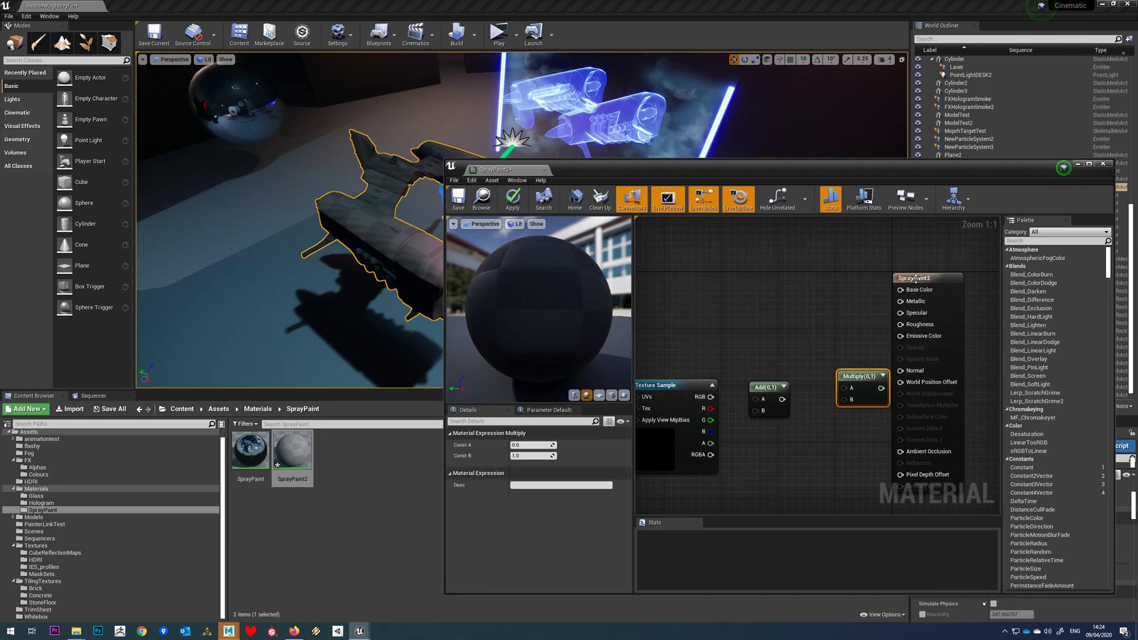
drag(922, 279, 1011, 272)
scroll(818, 314, down, 1)
right_drag(818, 315, 882, 325)
scroll(883, 325, up, 1)
Assign the Noise texture to the Texture Sample node.
click(665, 469)
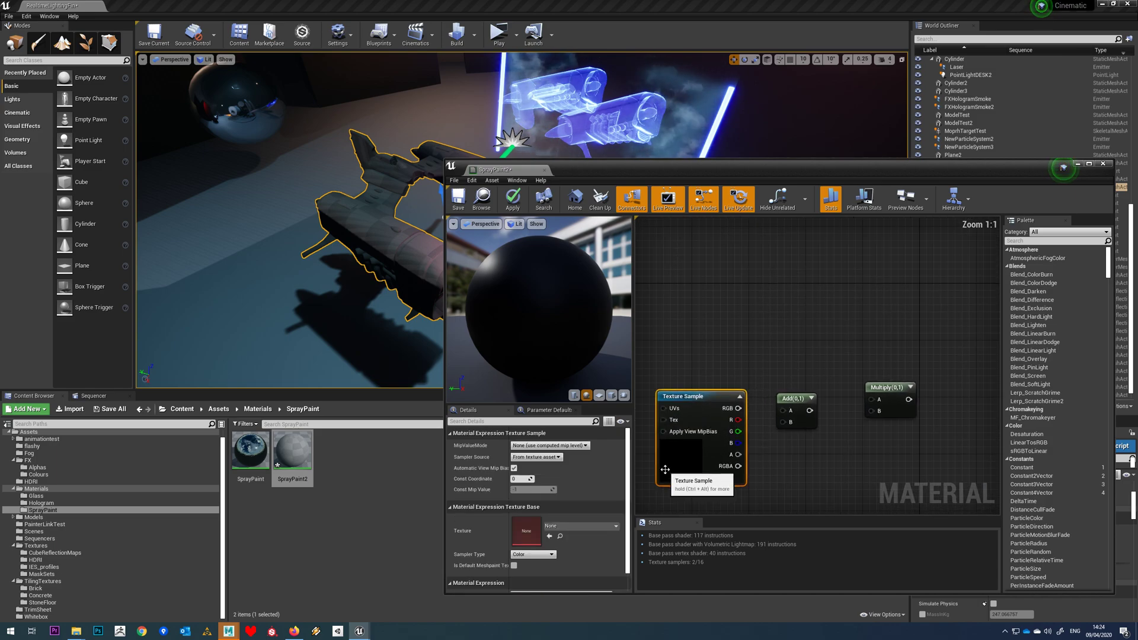
click(579, 526)
scroll(600, 464, down, 5)
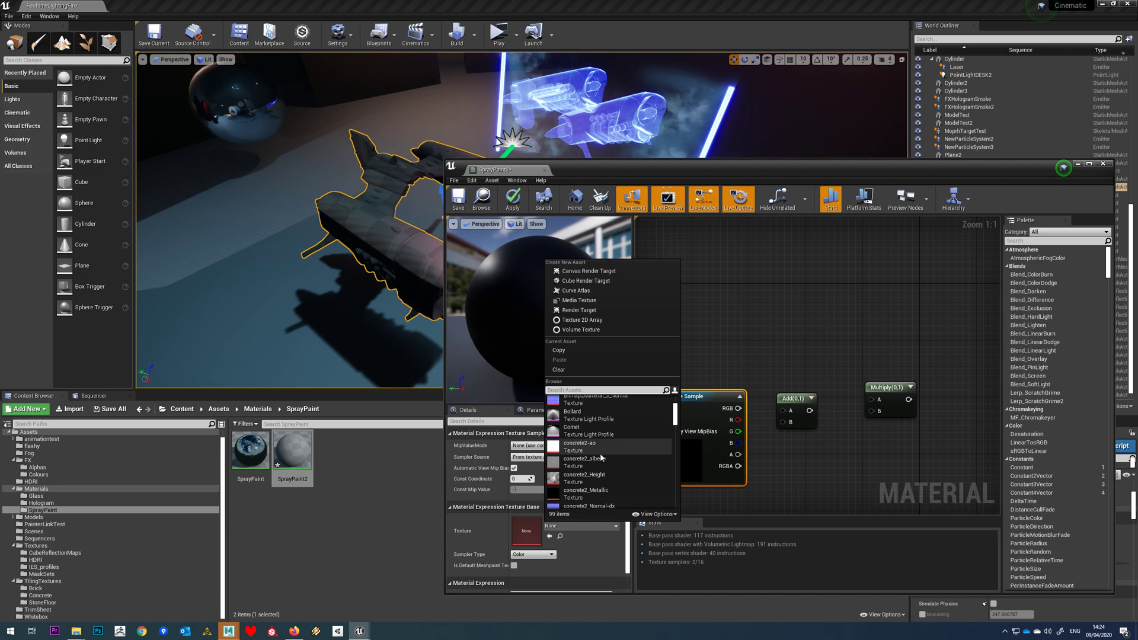
scroll(597, 455, down, 8)
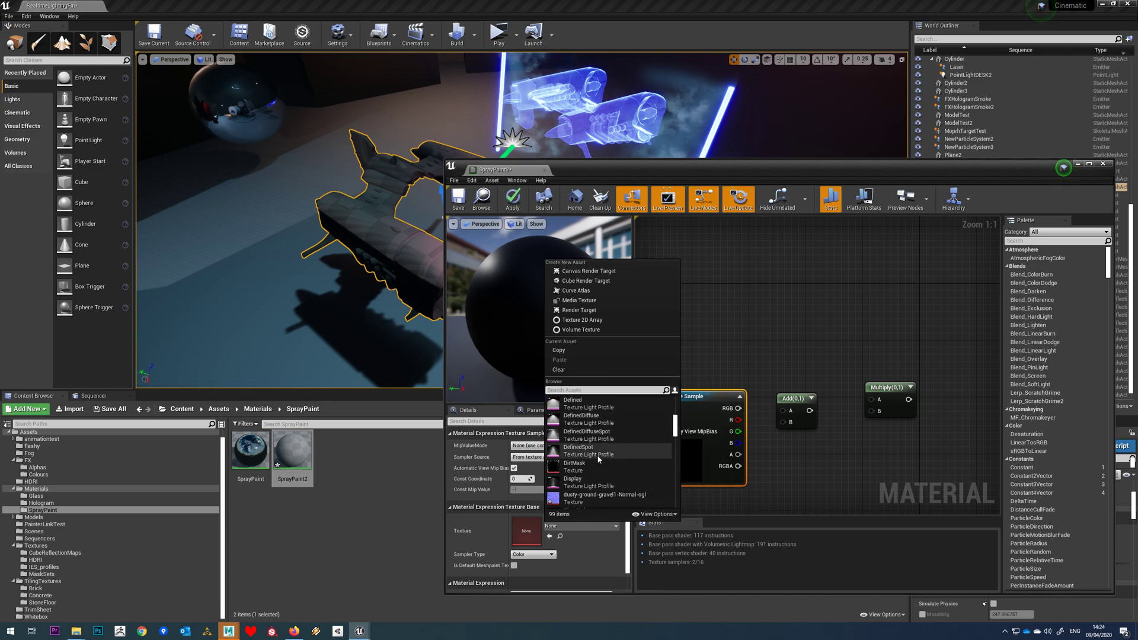
scroll(598, 454, down, 5)
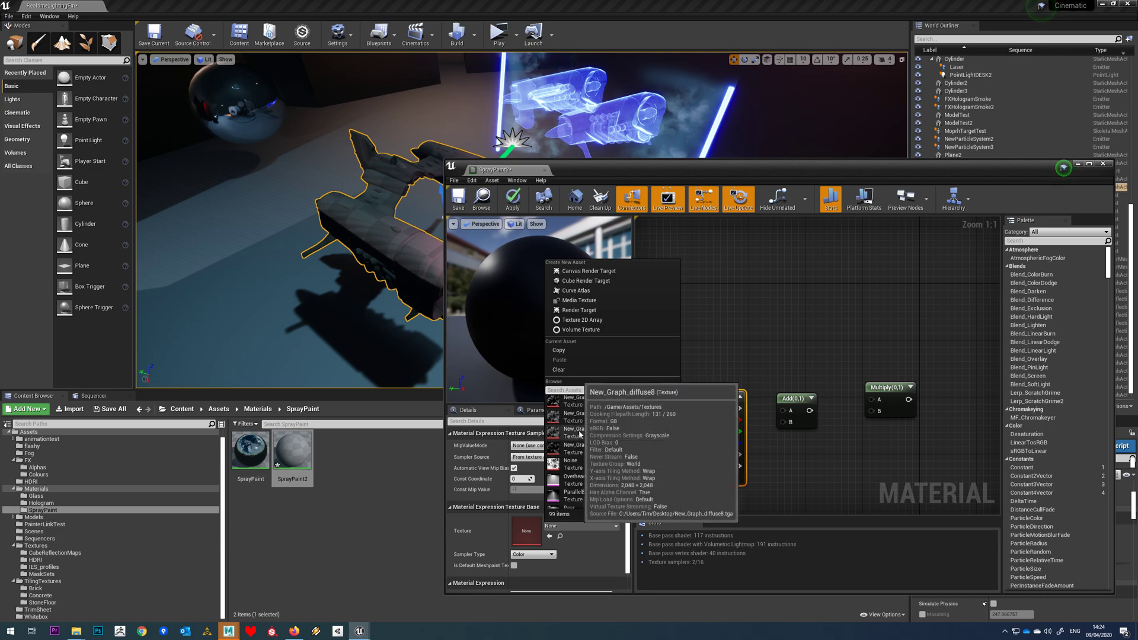
click(581, 464)
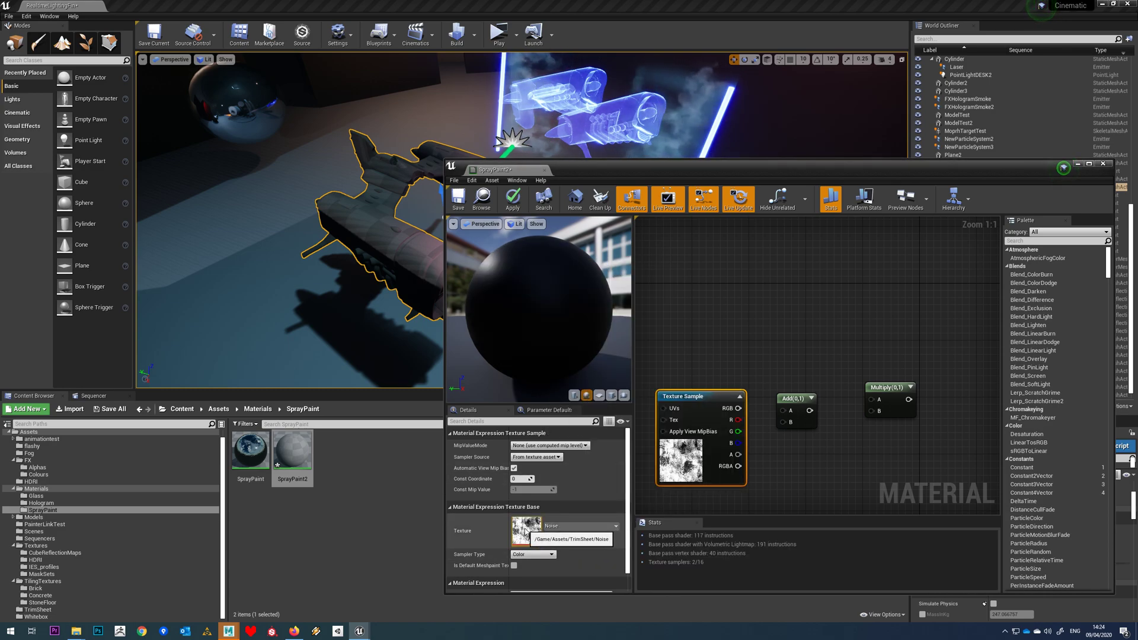
Connect the Texture Sample's RGB output to Add's A input, and Add's output to Multiply's A input.
right_drag(797, 453, 830, 441)
drag(816, 398, 704, 396)
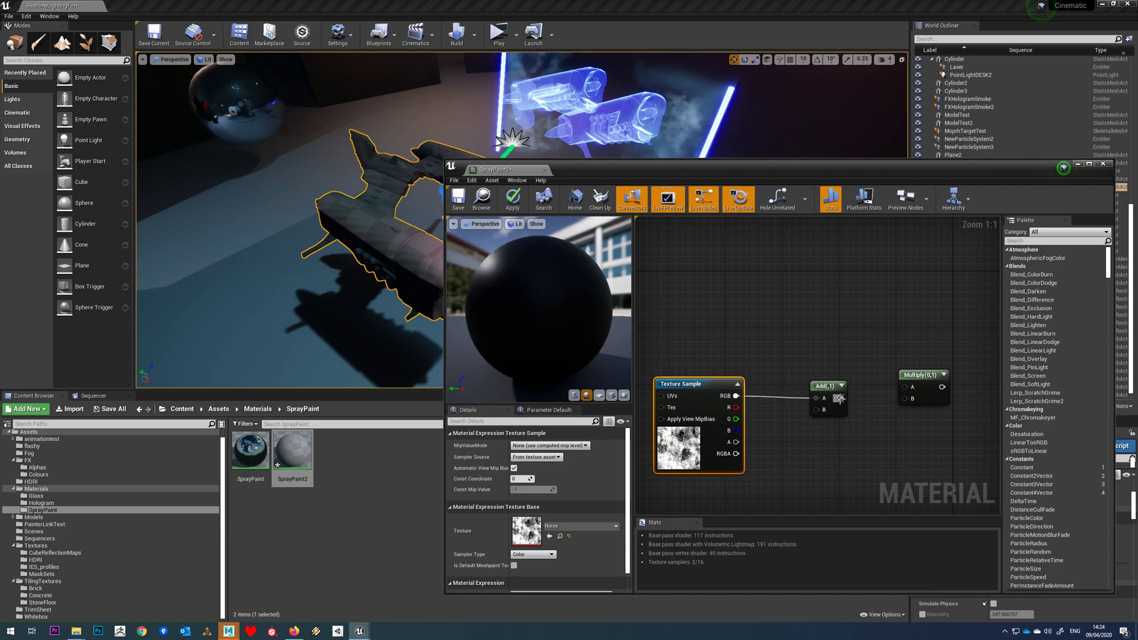
drag(903, 392, 904, 388)
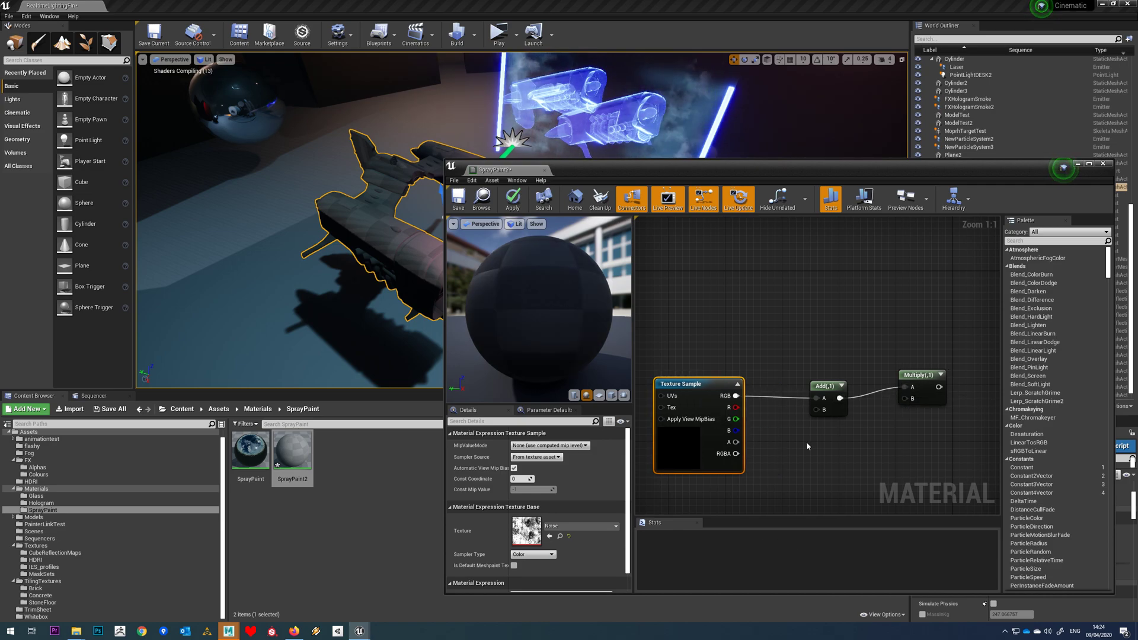
Create a scalar parameter node named SprayPaint and delete the misnamed extra parameter.
click(771, 441)
text(ssssssssss)
click(873, 435)
text(sss)
key(BackSpace)
key(BackSpace)
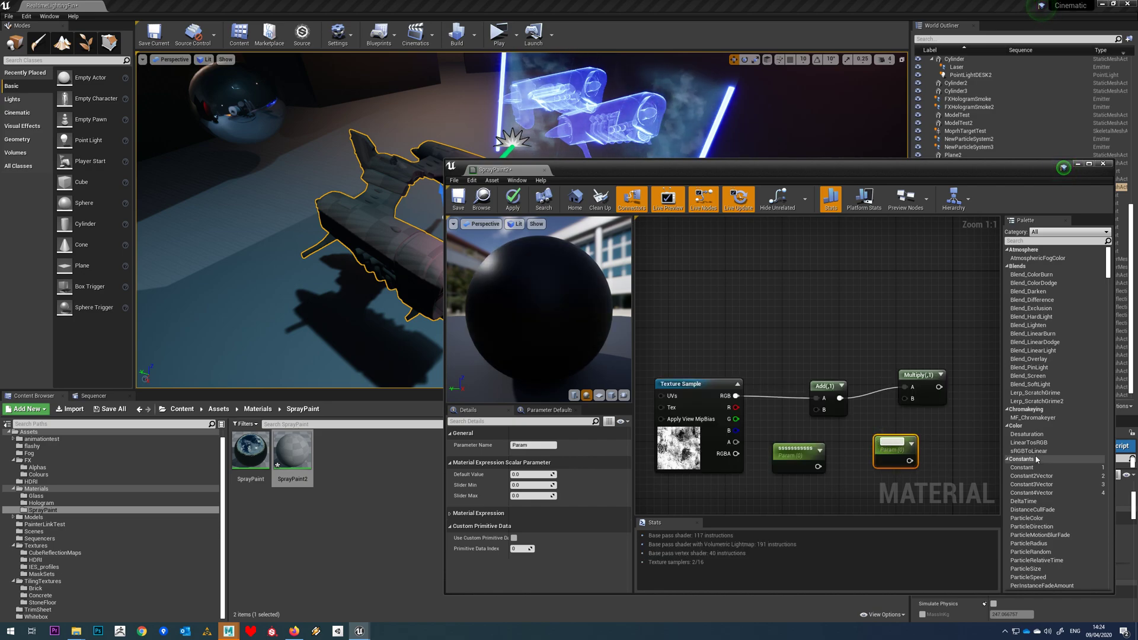
text(Spar)
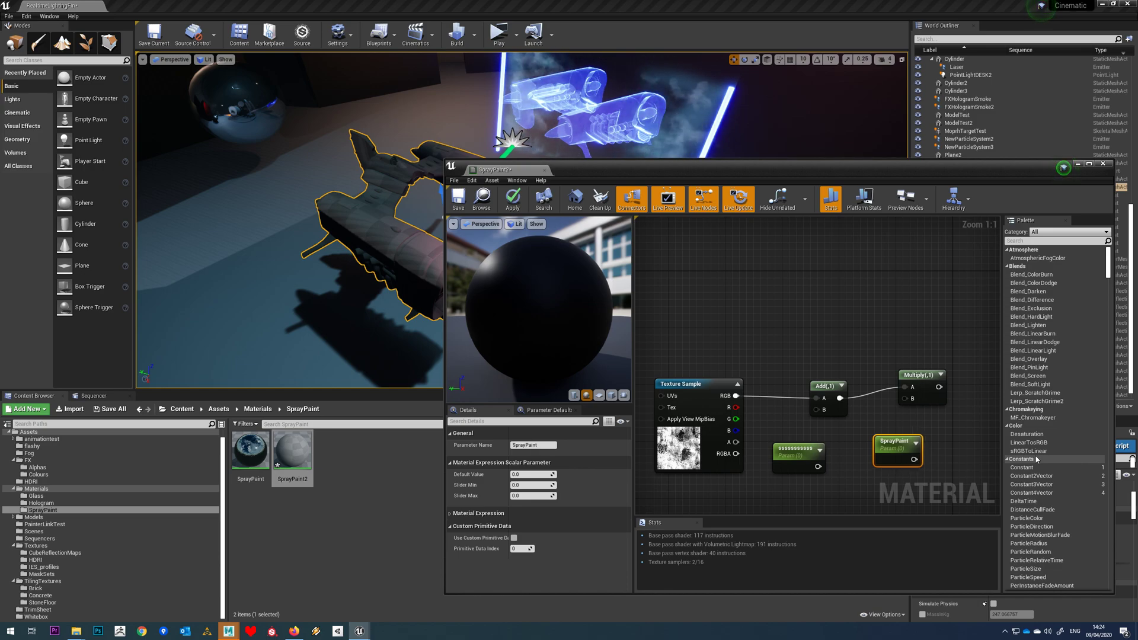
click(806, 452)
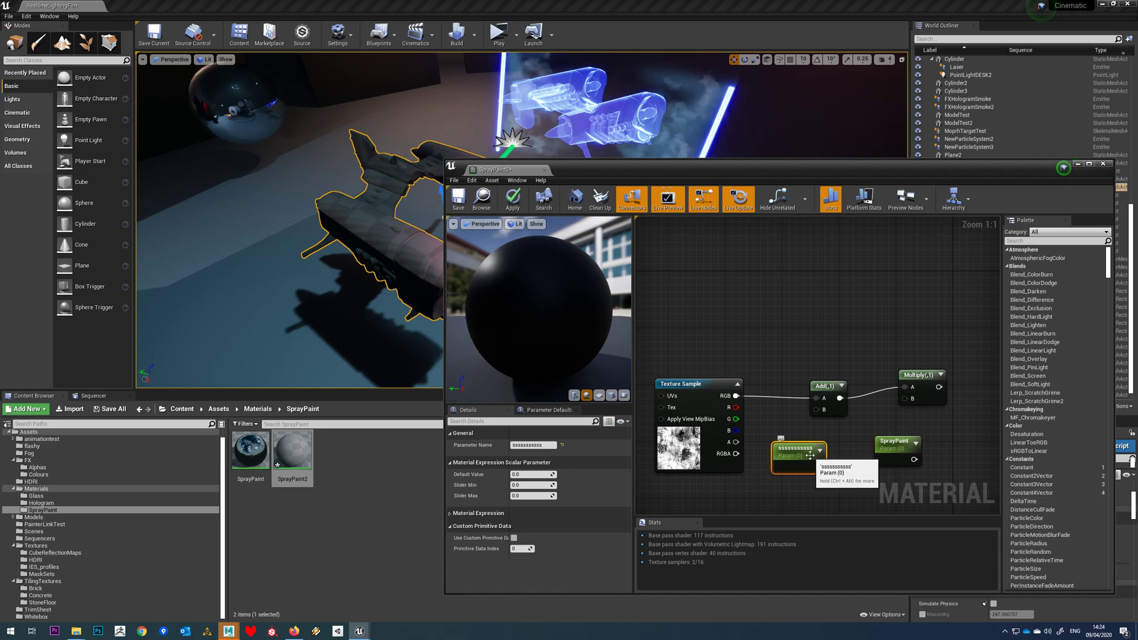
key(Delete)
Move the SprayPaint parameter below the Add node and connect it to the B inputs of Add and Multiply.
mouse_move(886, 445)
mouse_down()
mouse_move(752, 466)
mouse_move(817, 410)
mouse_up()
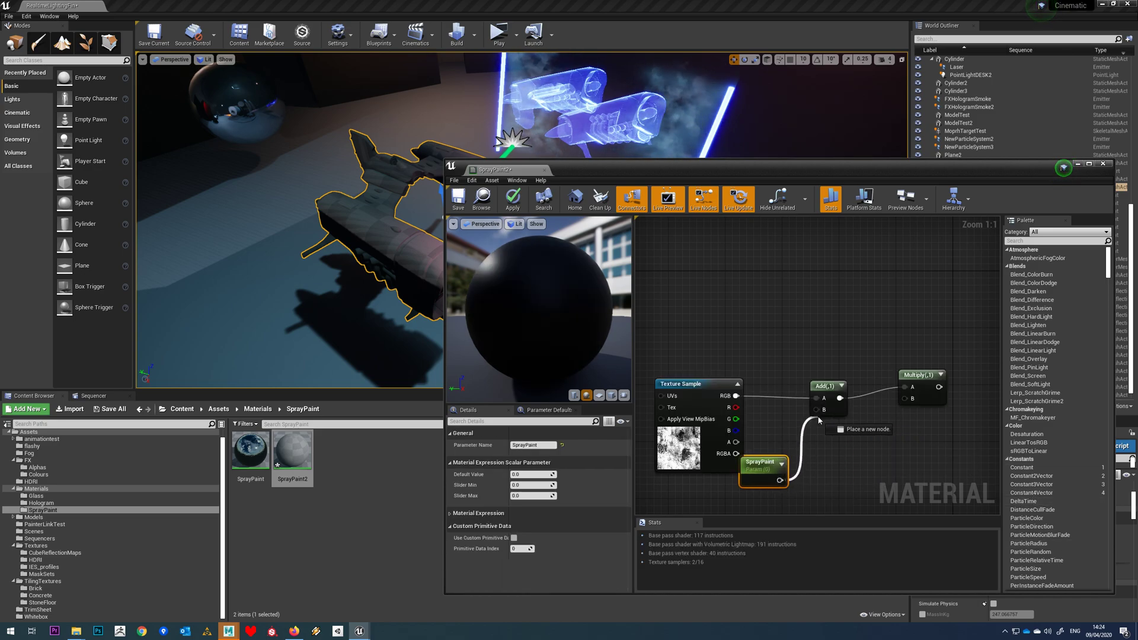
mouse_move(780, 480)
mouse_down()
mouse_move(854, 511)
mouse_move(905, 398)
mouse_up()
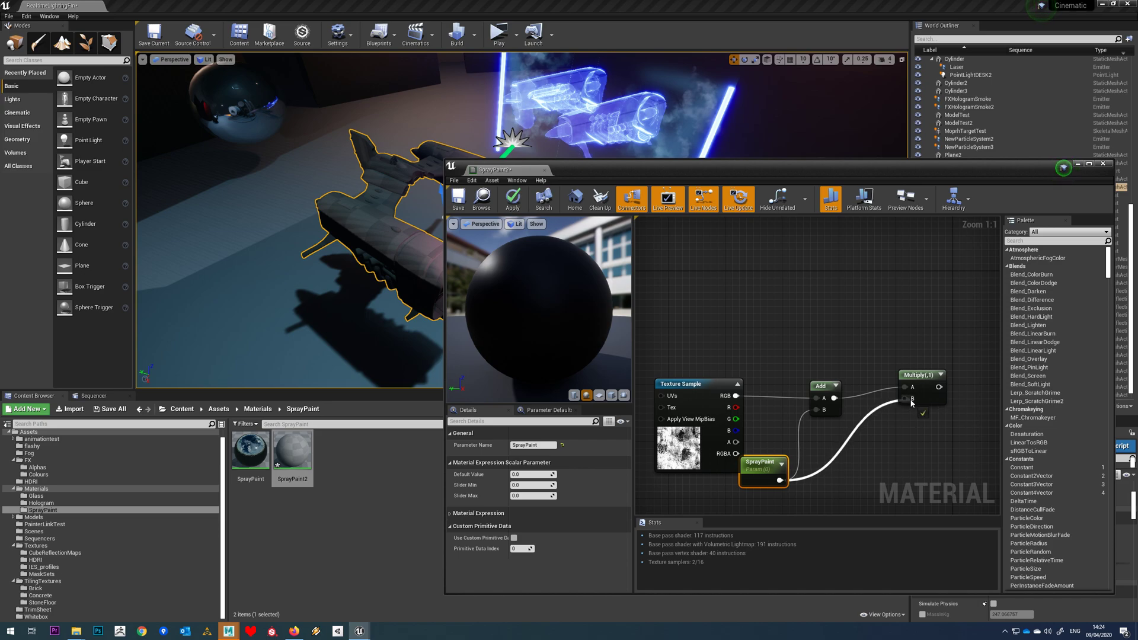
drag(755, 468, 775, 448)
Expand the previews of the Add and Multiply nodes and rearrange them with the SprayPaint parameter.
click(836, 386)
drag(835, 387, 823, 356)
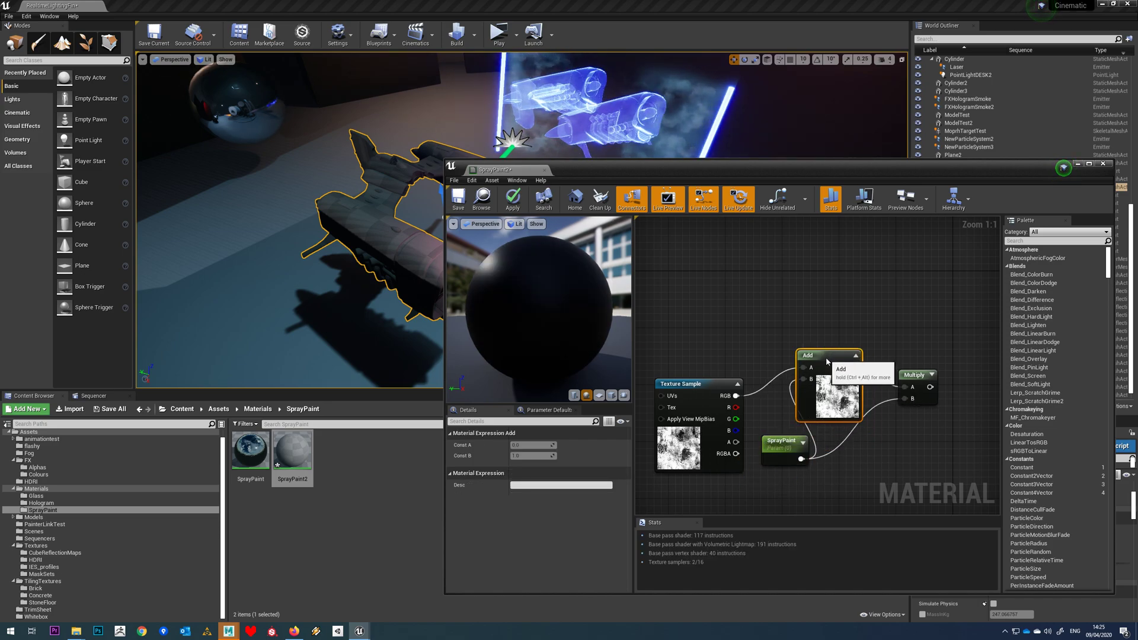
click(931, 375)
drag(917, 374, 921, 356)
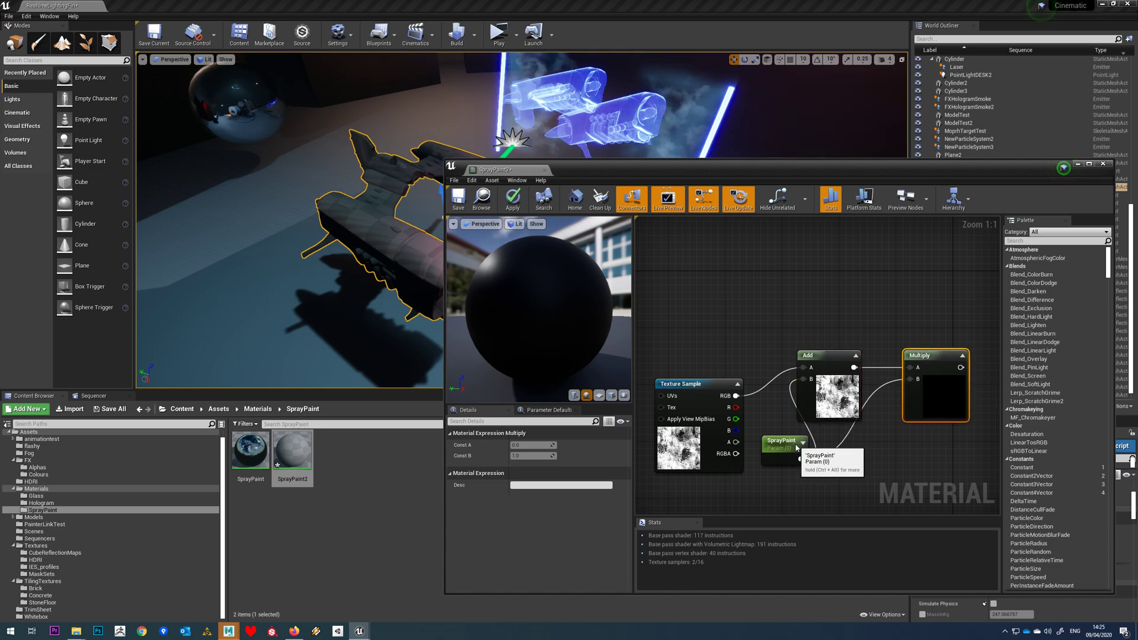
drag(797, 448, 789, 456)
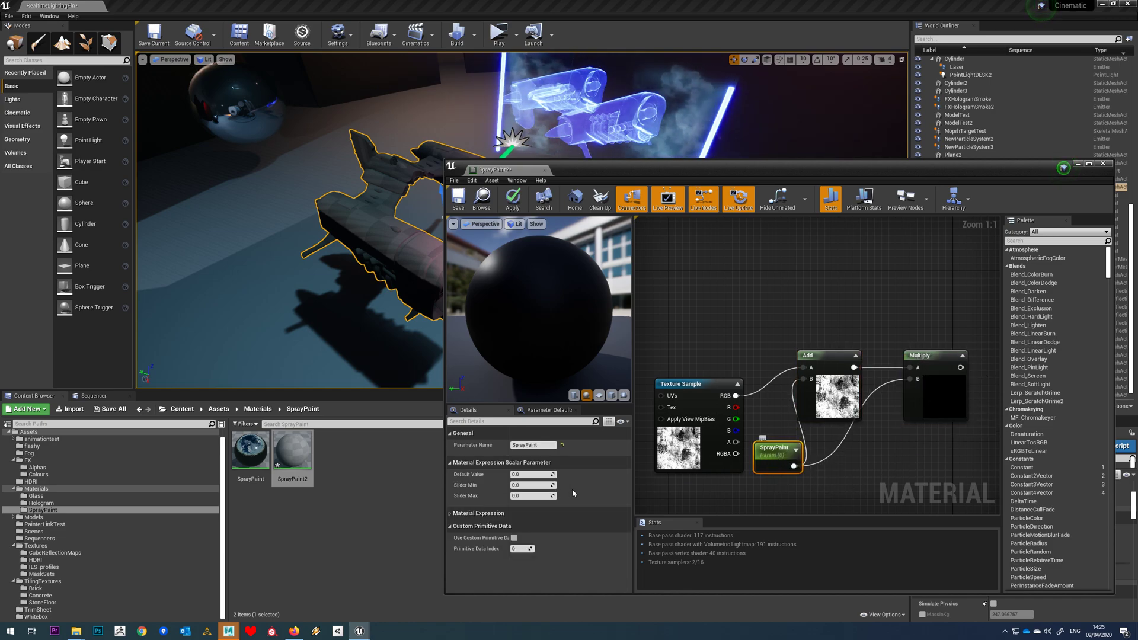
Test the SprayPaint parameter with default values of 1, 0.5 and 0.
click(543, 474)
text(1)
key(Return)
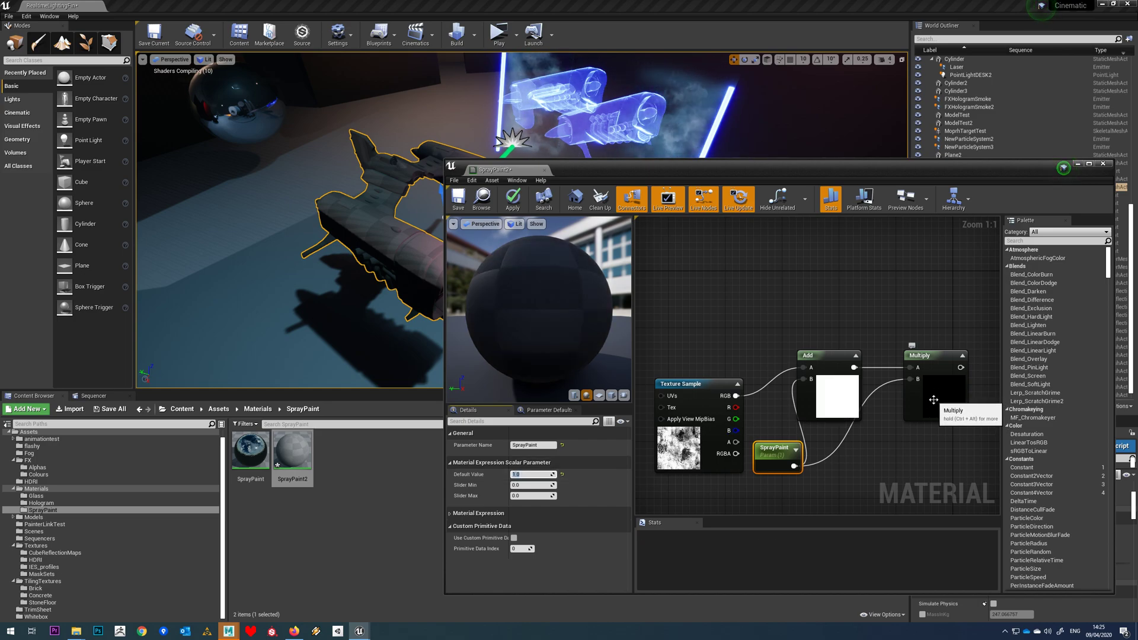
click(528, 474)
text(0.5)
key(Return)
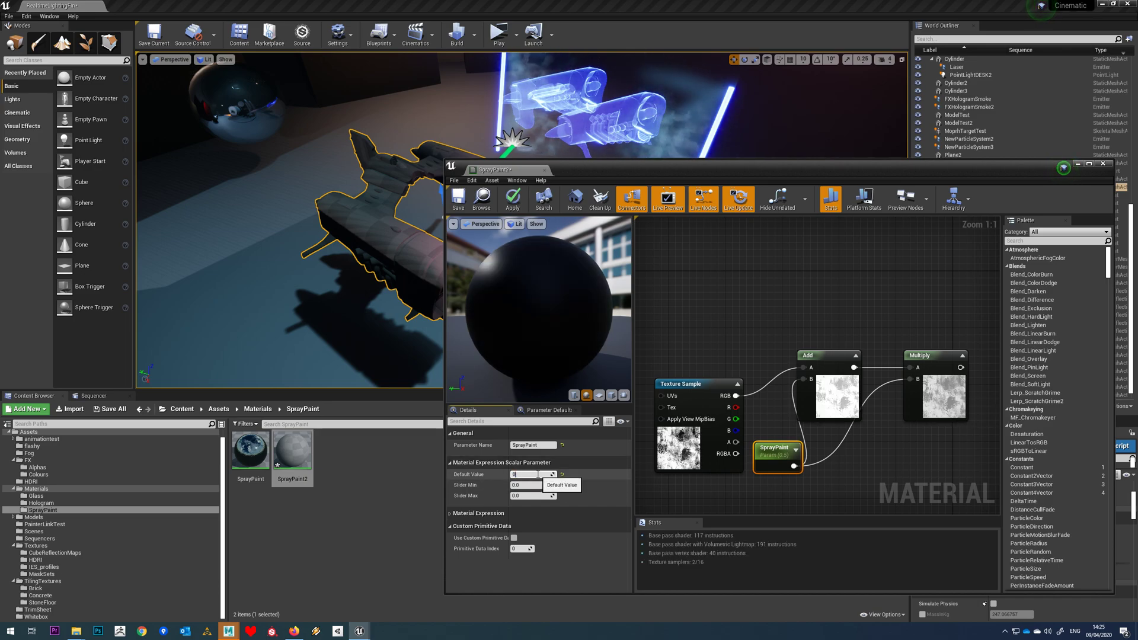
text(0)
key(Return)
Move the Texture Sample node up and away from the Add node, roughly level with it.
drag(691, 445, 668, 422)
mouse_move(825, 315)
right_down()
mouse_move(872, 314)
mouse_move(807, 362)
mouse_move(877, 341)
right_up()
scroll(871, 314, down, 1)
scroll(808, 361, down, 1)
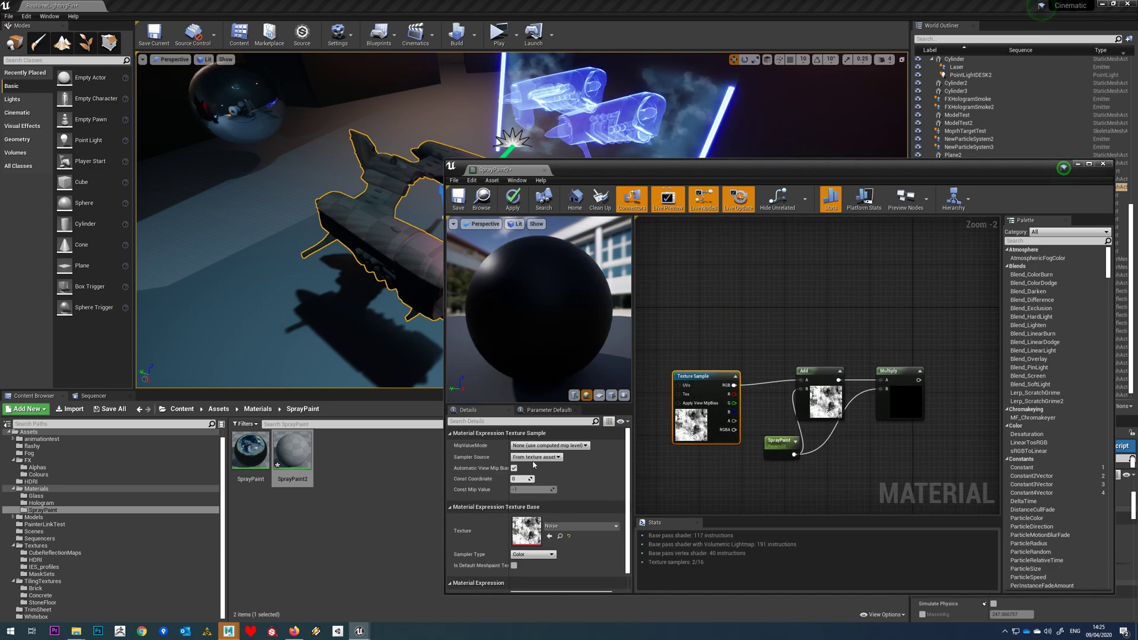
Cycle the SprayPaint default value through 1, 0.5 and 0 again to compare the node previews.
click(779, 442)
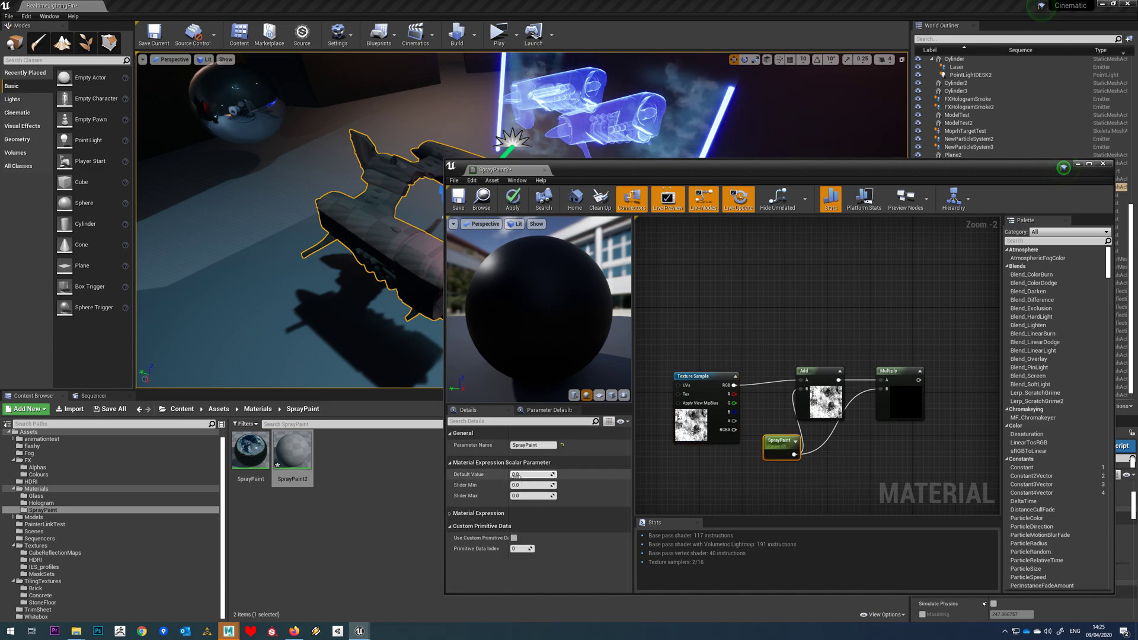
text(1)
key(Return)
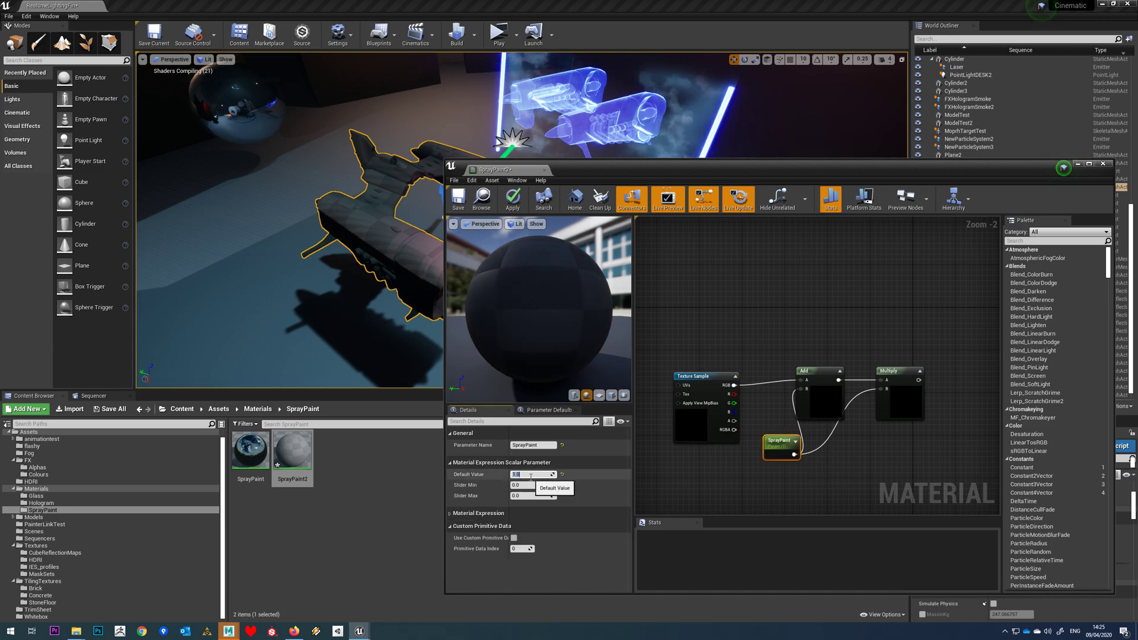
text(0.5)
key(Return)
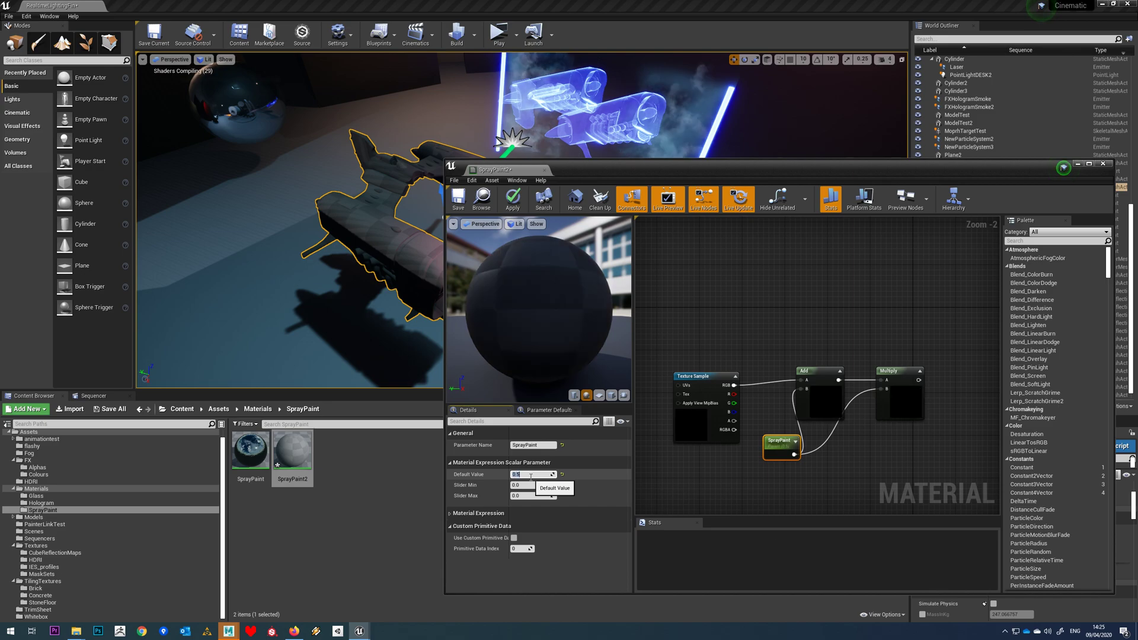
text(0)
key(Return)
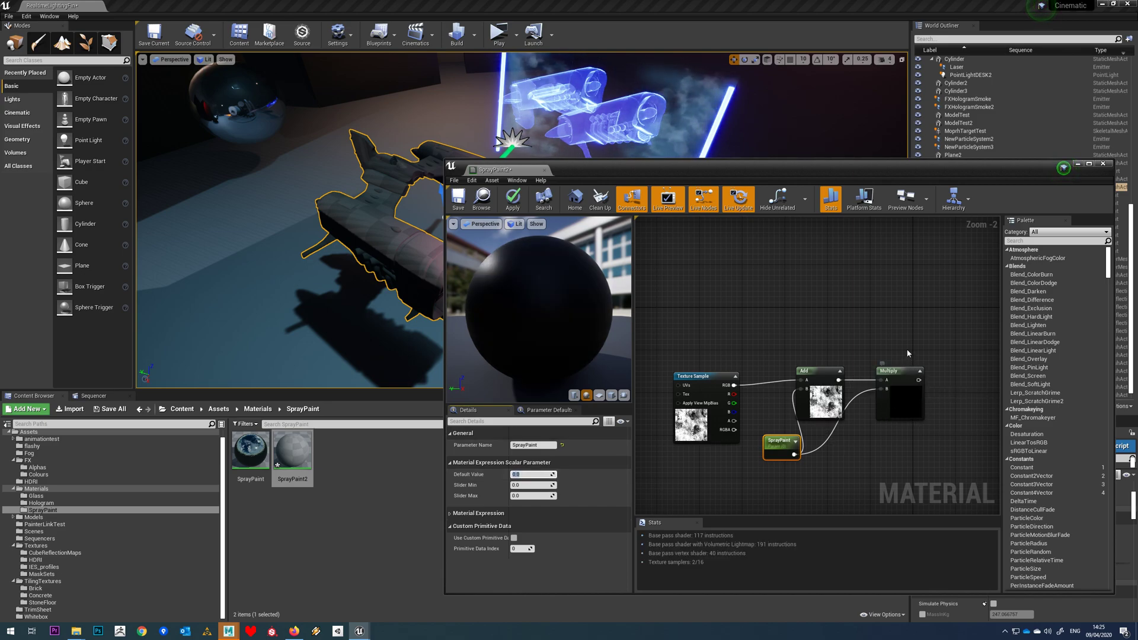
Place a Linear Interpolate node between the Multiply node and the material output.
right_drag(904, 335, 872, 359)
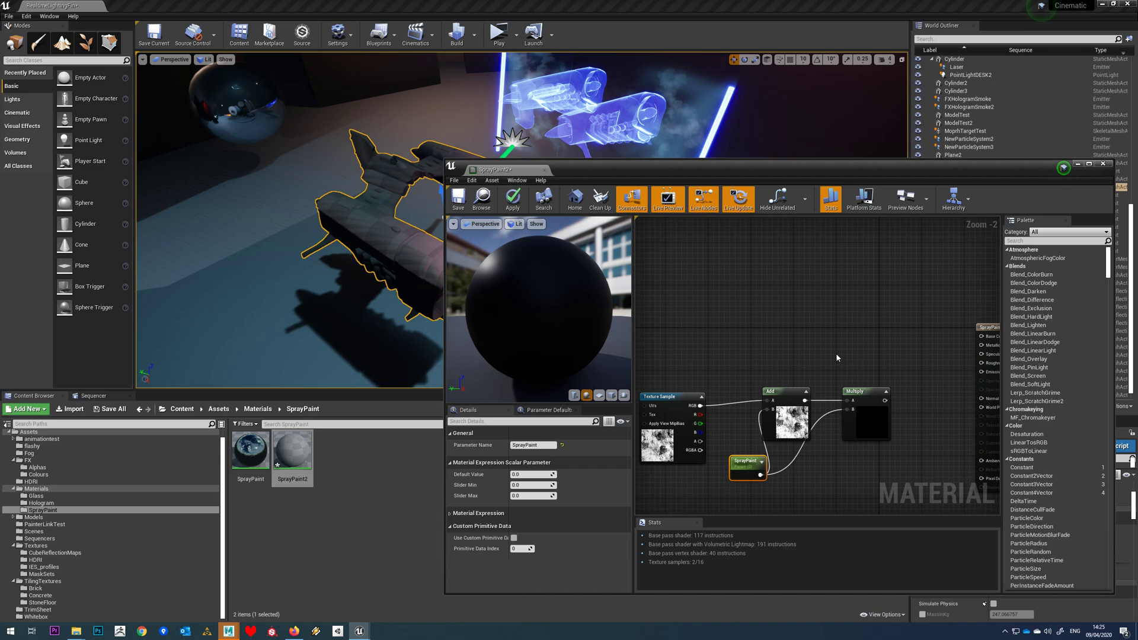
key(l)
click(923, 336)
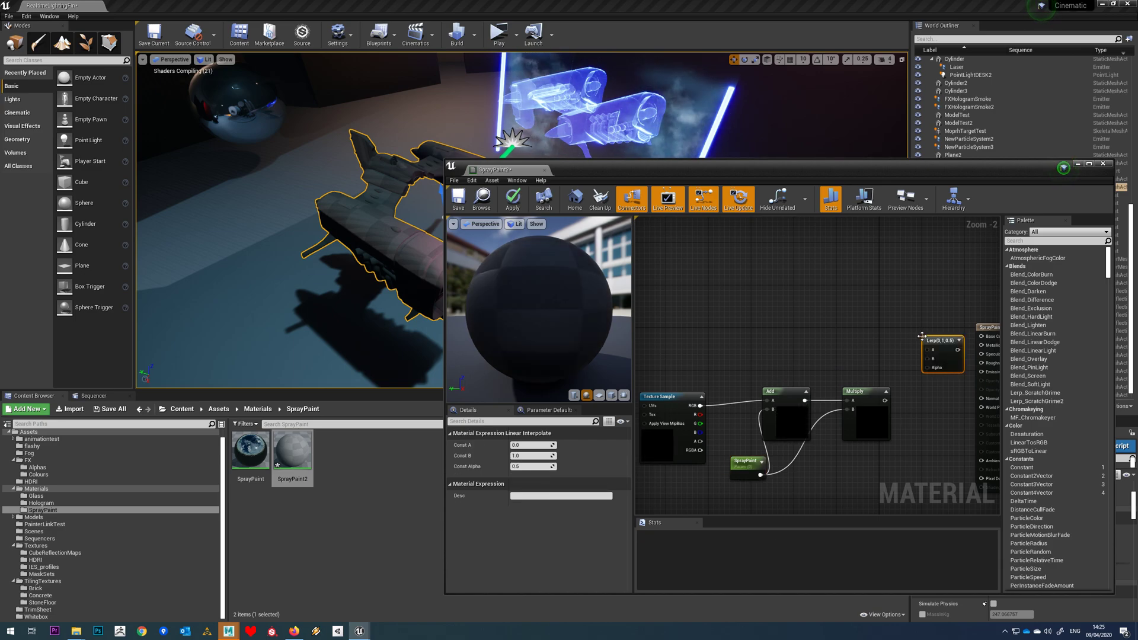
Rearrange the SprayPaint, Add, Multiply and Lerp nodes, and connect Multiply's output to Lerp's Alpha input.
mouse_move(932, 307)
right_down()
mouse_move(899, 314)
mouse_move(928, 296)
right_up()
drag(747, 451, 693, 461)
drag(770, 380, 733, 391)
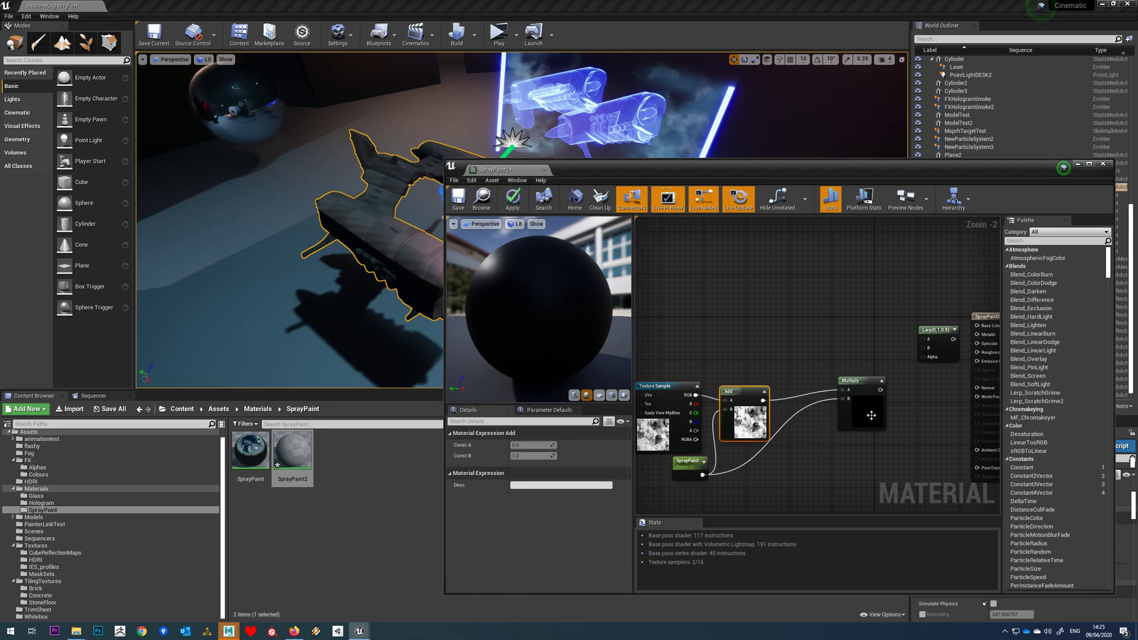
drag(871, 415, 817, 435)
drag(939, 330, 906, 355)
drag(825, 407, 892, 382)
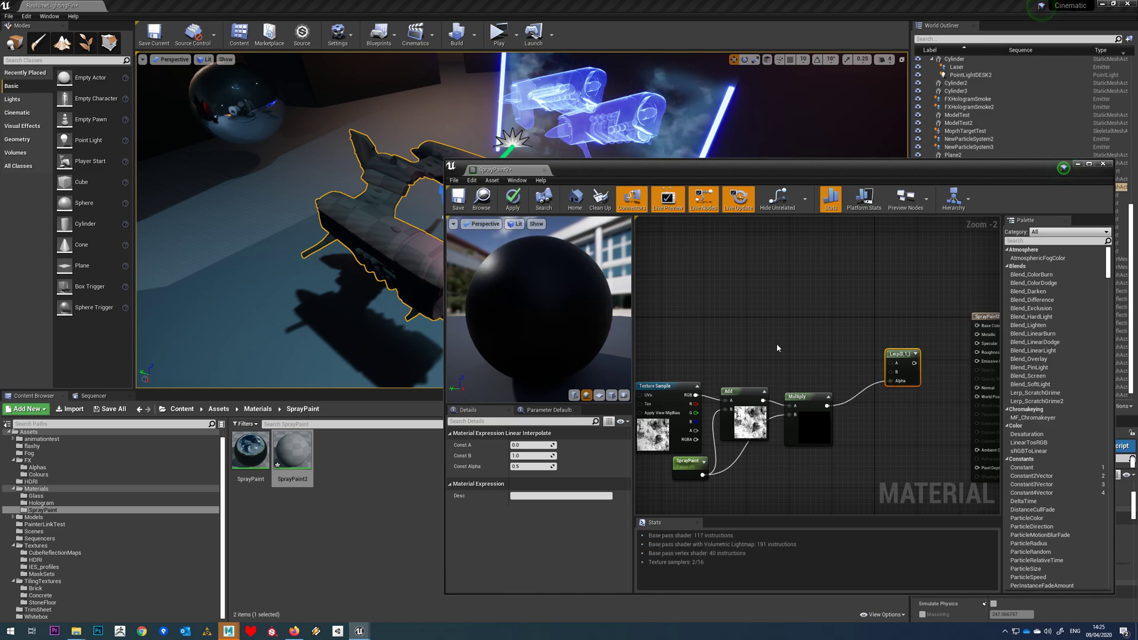
Place two Constant3Vector nodes above the Multiply node and connect the lower one to Lerp's B and the upper to A.
click(792, 325)
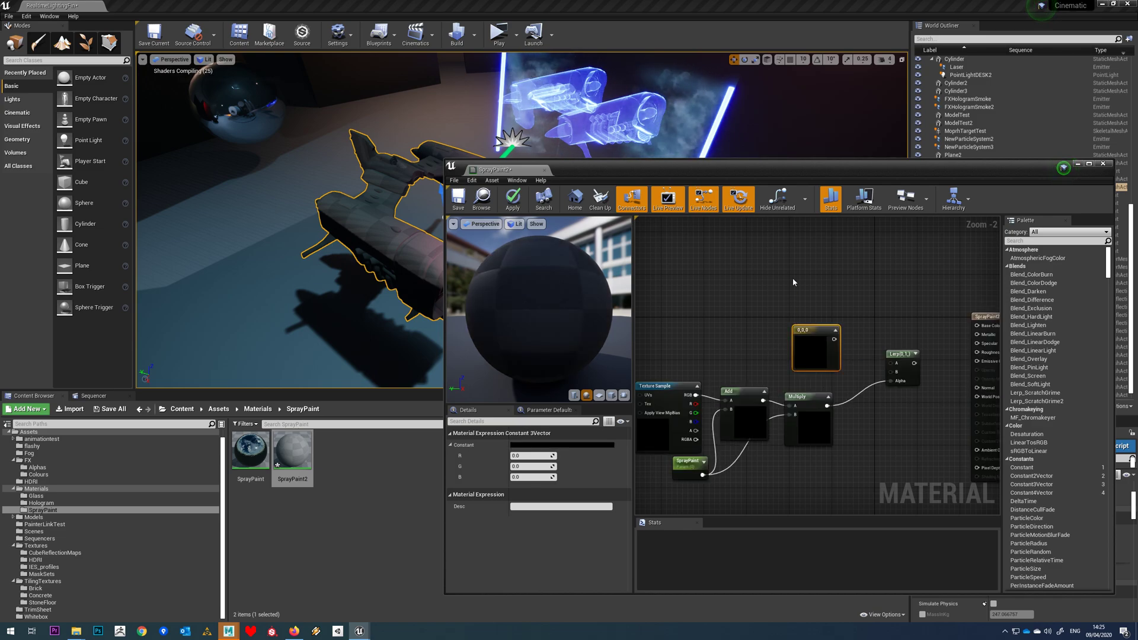
click(792, 278)
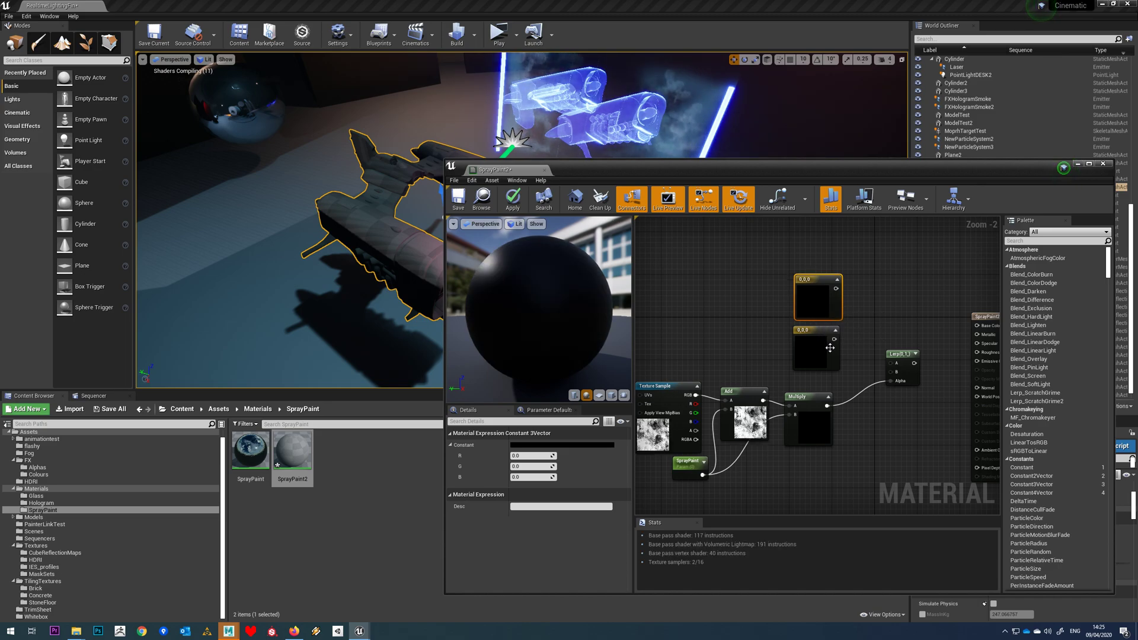
click(811, 349)
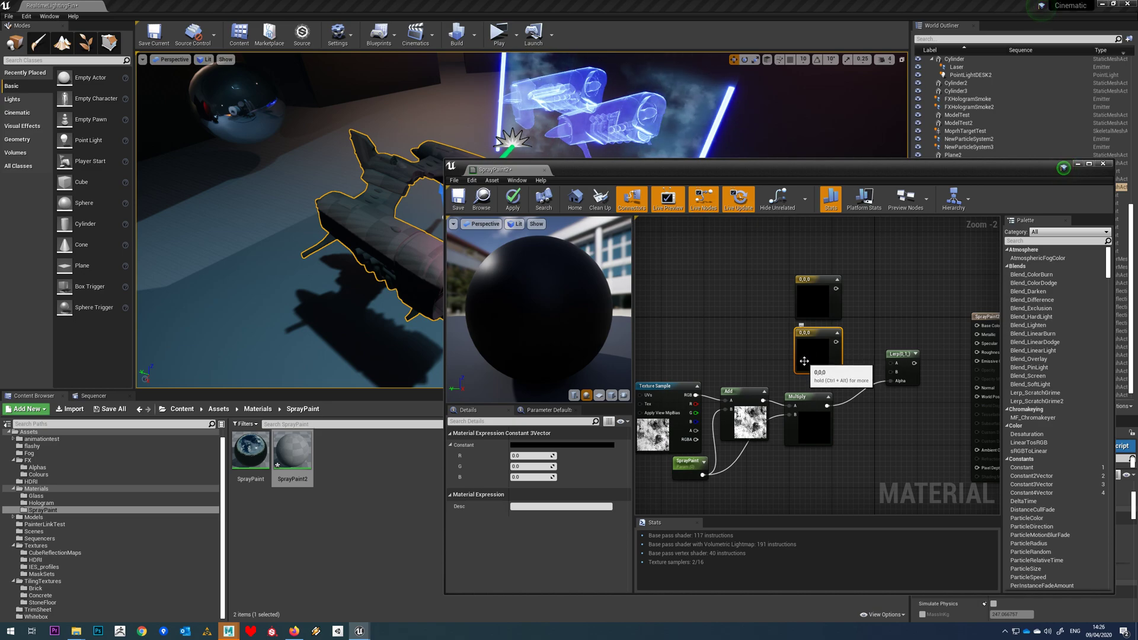
scroll(836, 344, up, 1)
drag(834, 340, 899, 375)
drag(834, 278, 901, 366)
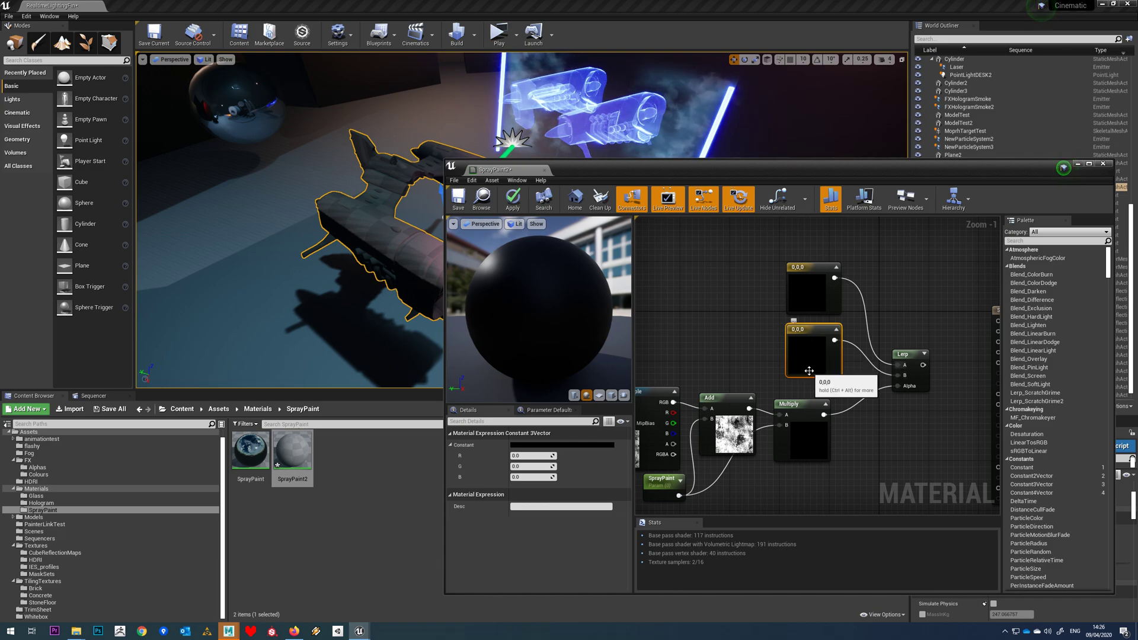
Set the constant feeding Lerp's B to red (1, 0, 0.009362) and the one feeding A to blue (0, 0.39539, 1).
click(530, 446)
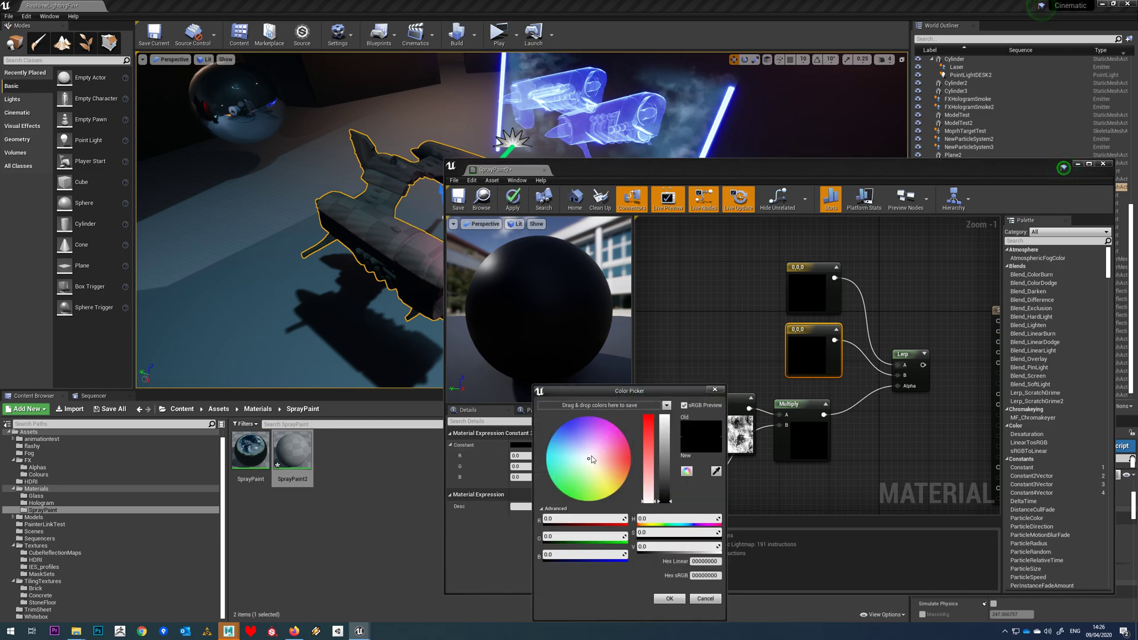
drag(656, 449, 667, 420)
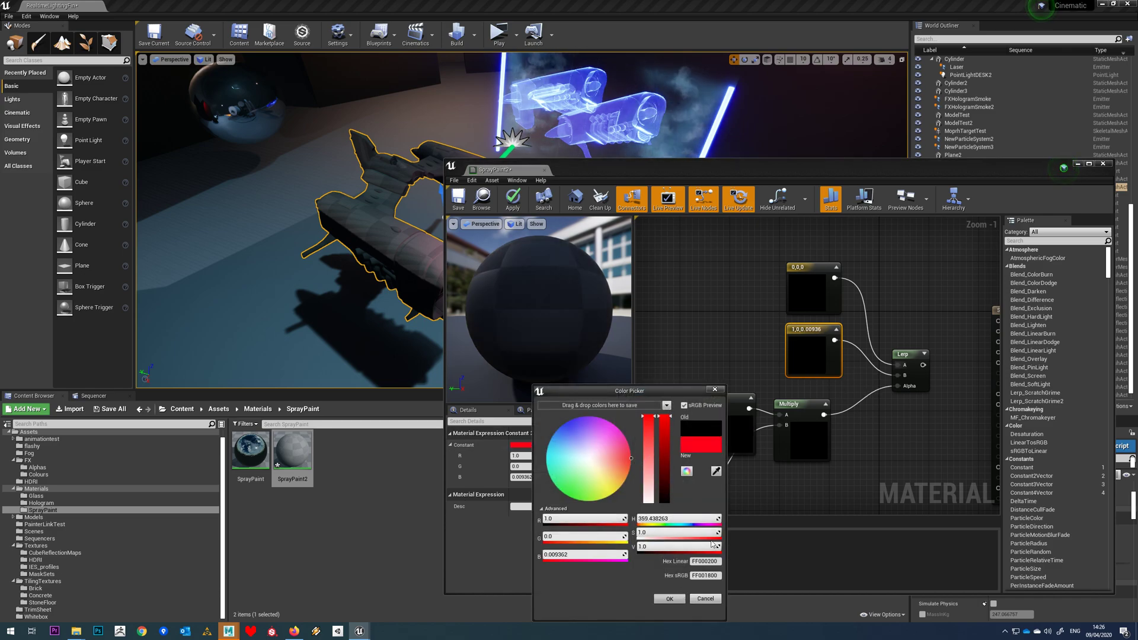
click(669, 599)
click(812, 290)
click(538, 445)
drag(599, 475, 563, 434)
click(678, 598)
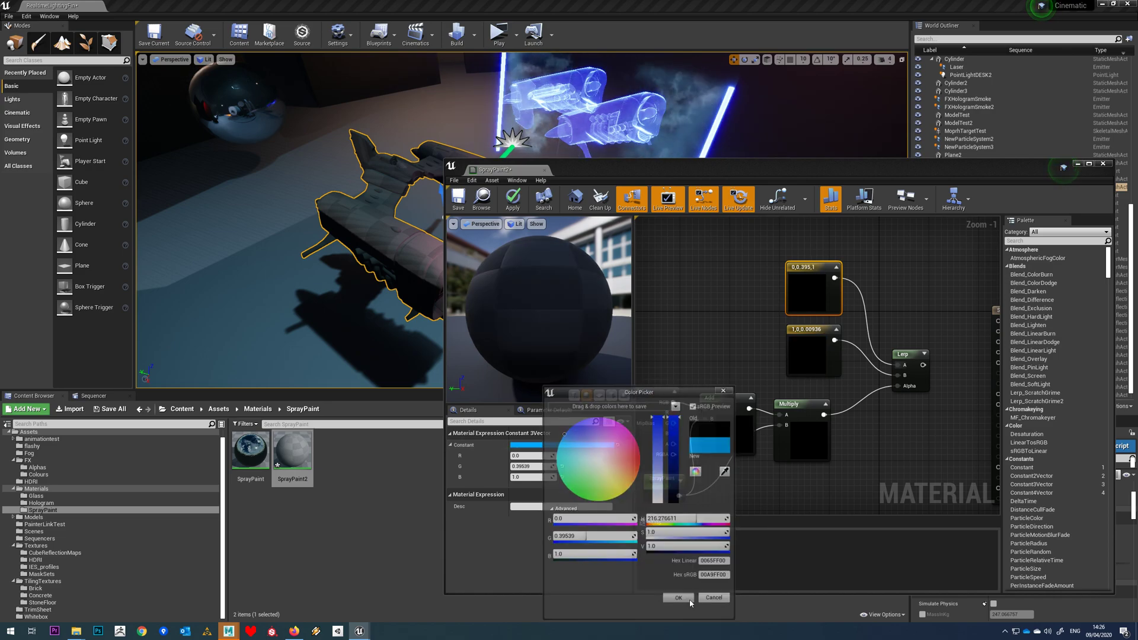
Connect Lerp's output to the material's Base Color input.
scroll(851, 454, down, 1)
mouse_move(908, 418)
right_down()
mouse_move(898, 403)
mouse_move(876, 409)
right_up()
drag(910, 367, 977, 330)
mouse_move(713, 341)
right_down()
mouse_move(745, 322)
mouse_move(709, 327)
right_up()
scroll(731, 312, down, 1)
drag(956, 312, 1012, 316)
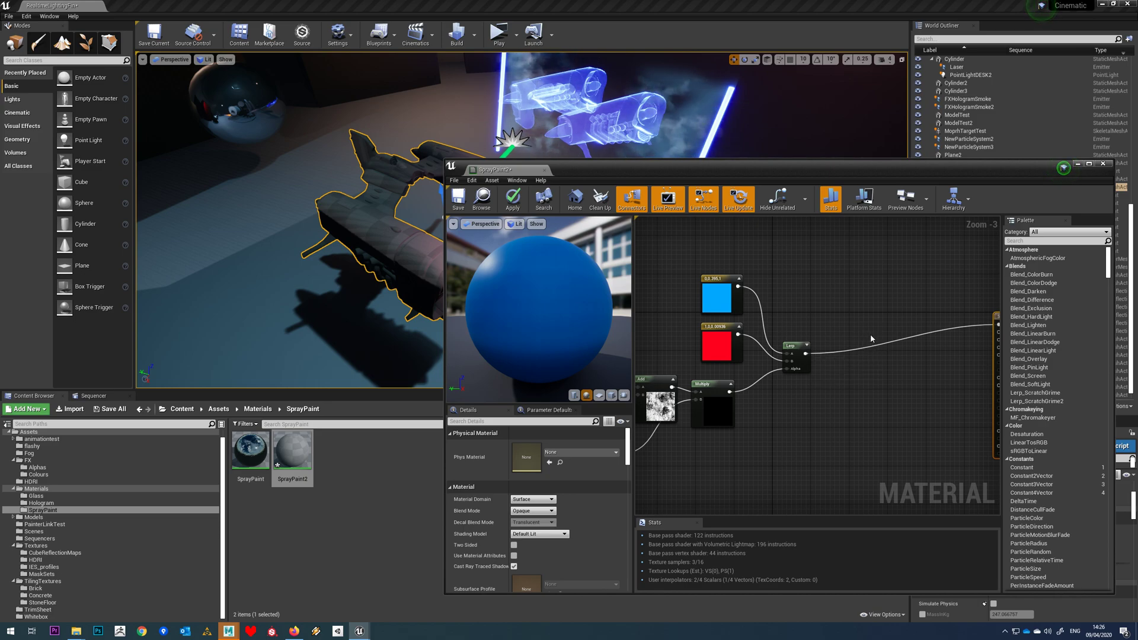
Save the SprayPaint2 material and move its editor window aside to uncover the ship in the viewport.
right_drag(878, 389, 834, 368)
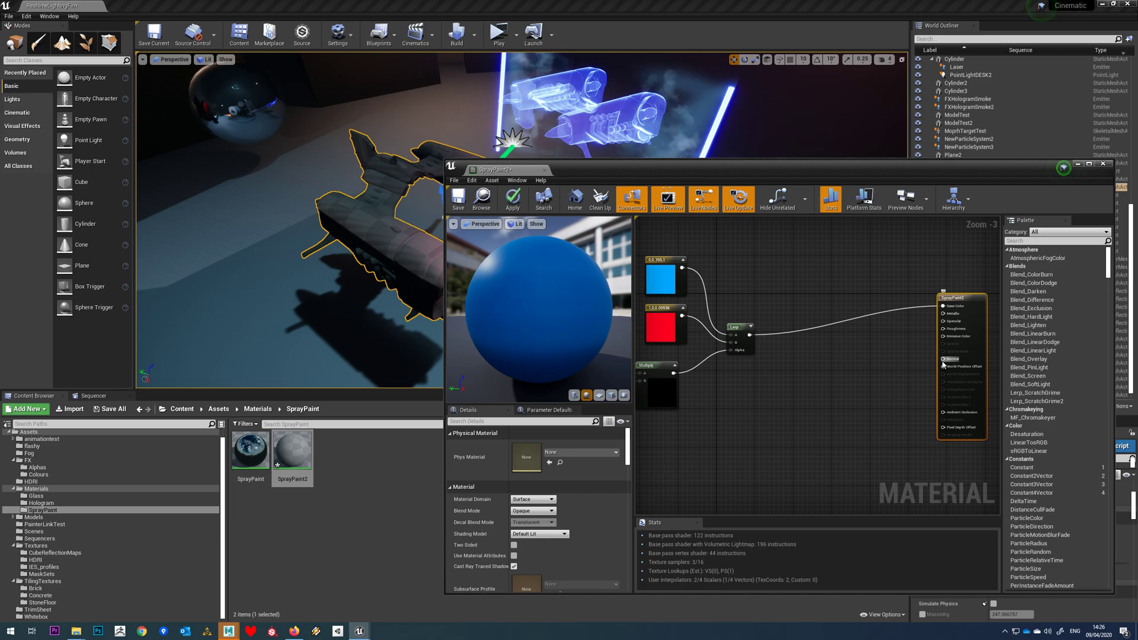
right_drag(762, 394, 920, 422)
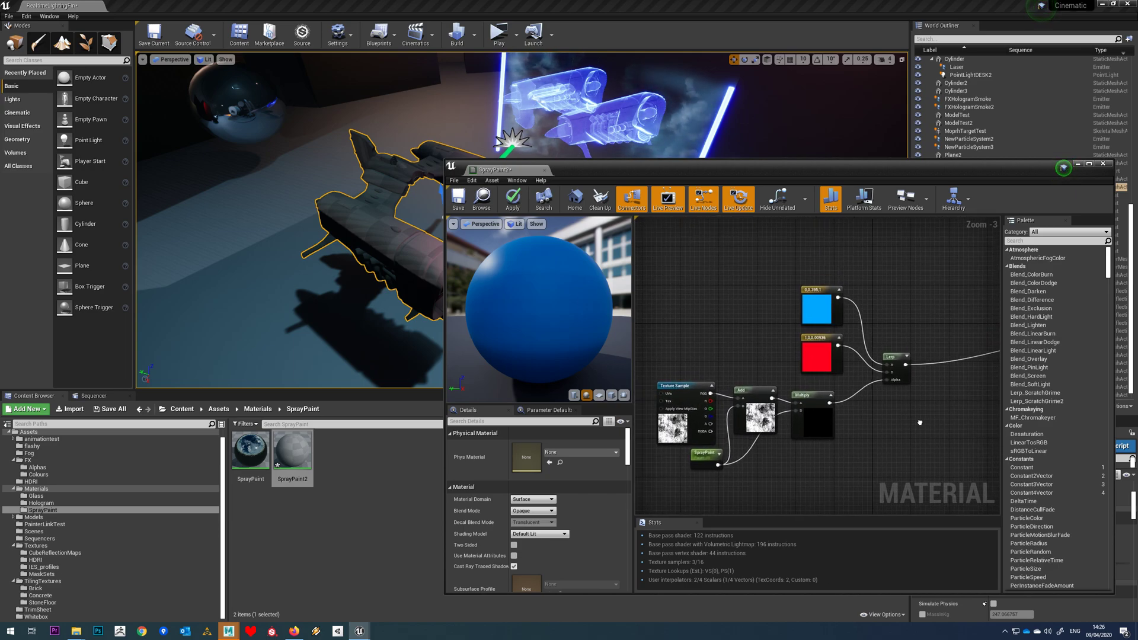
click(458, 198)
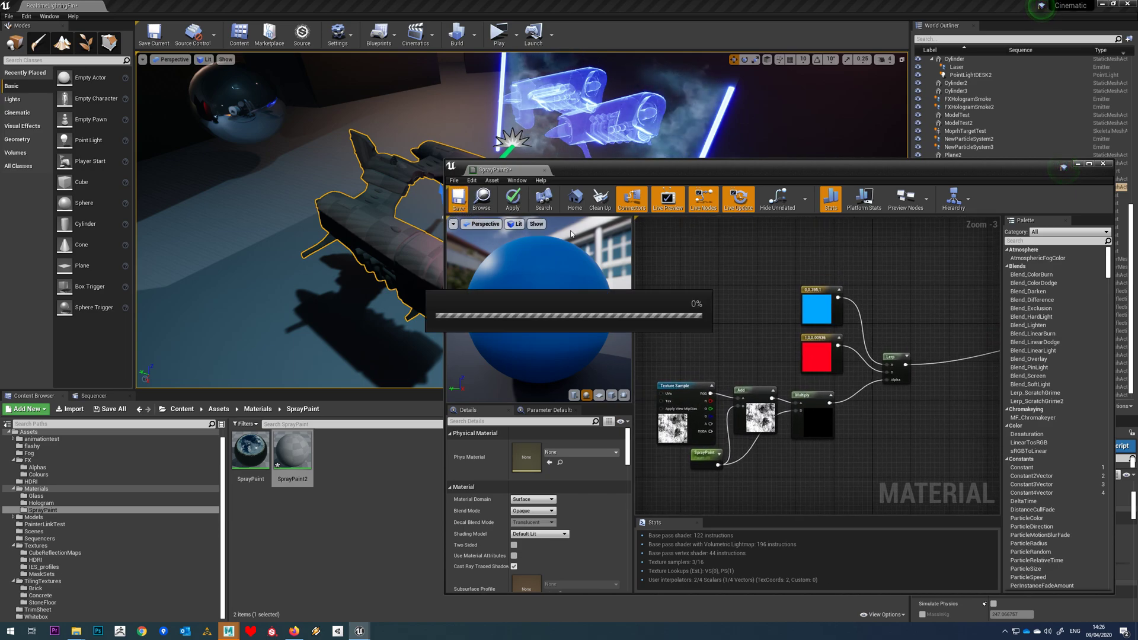
drag(622, 175, 673, 206)
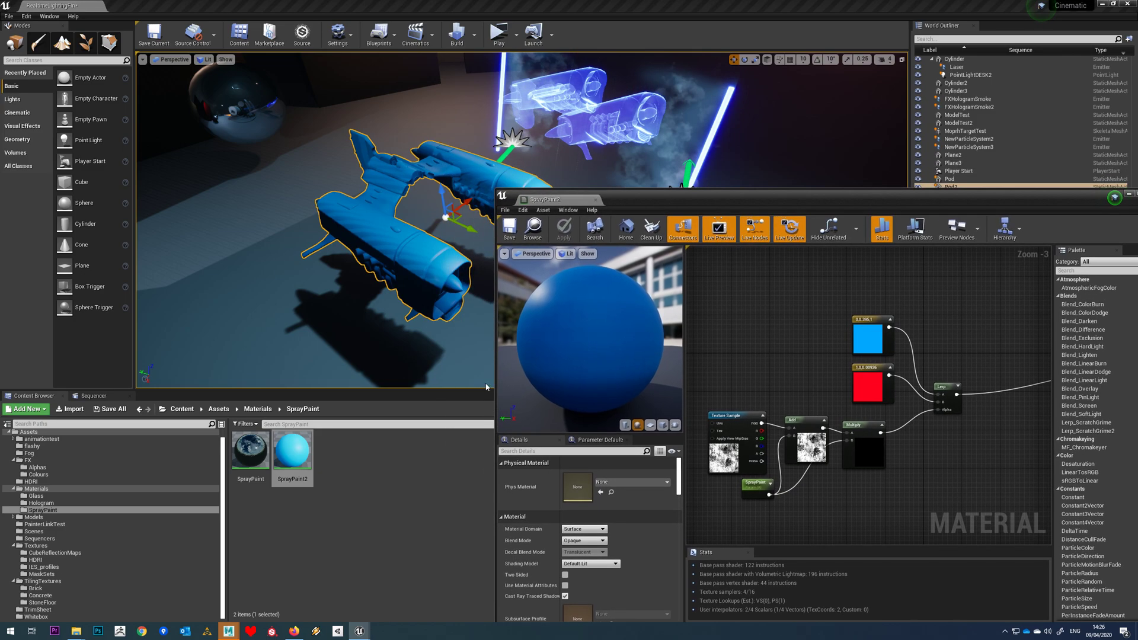
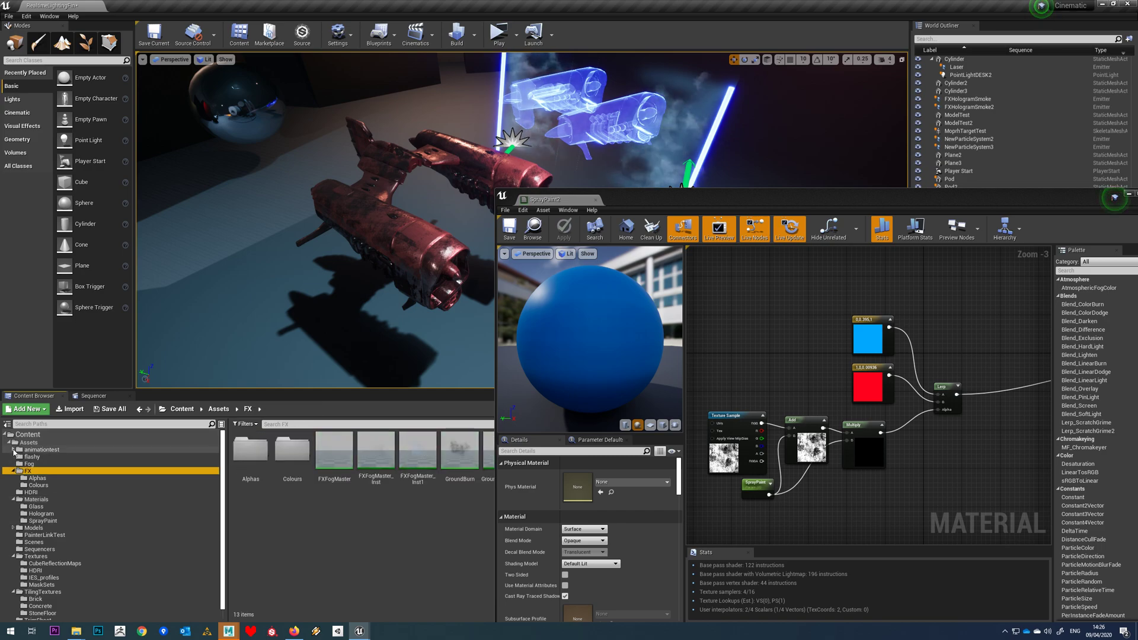
Create a Level Sequence asset in the Assets folder and open it in Sequencer.
click(28, 443)
right_click(318, 541)
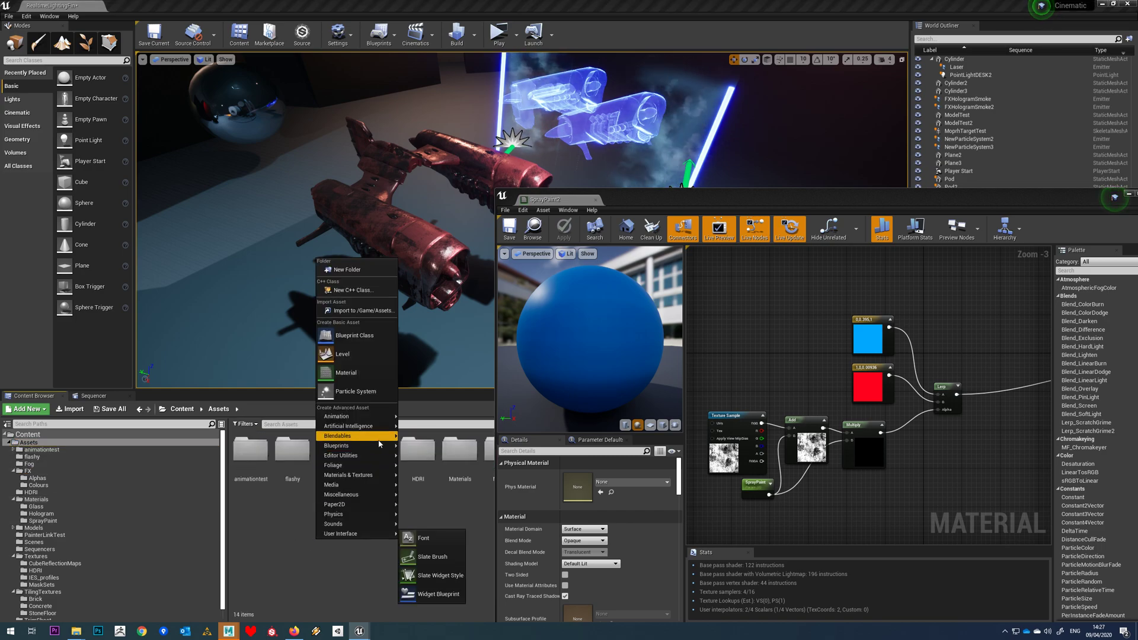
mouse_move(362, 419)
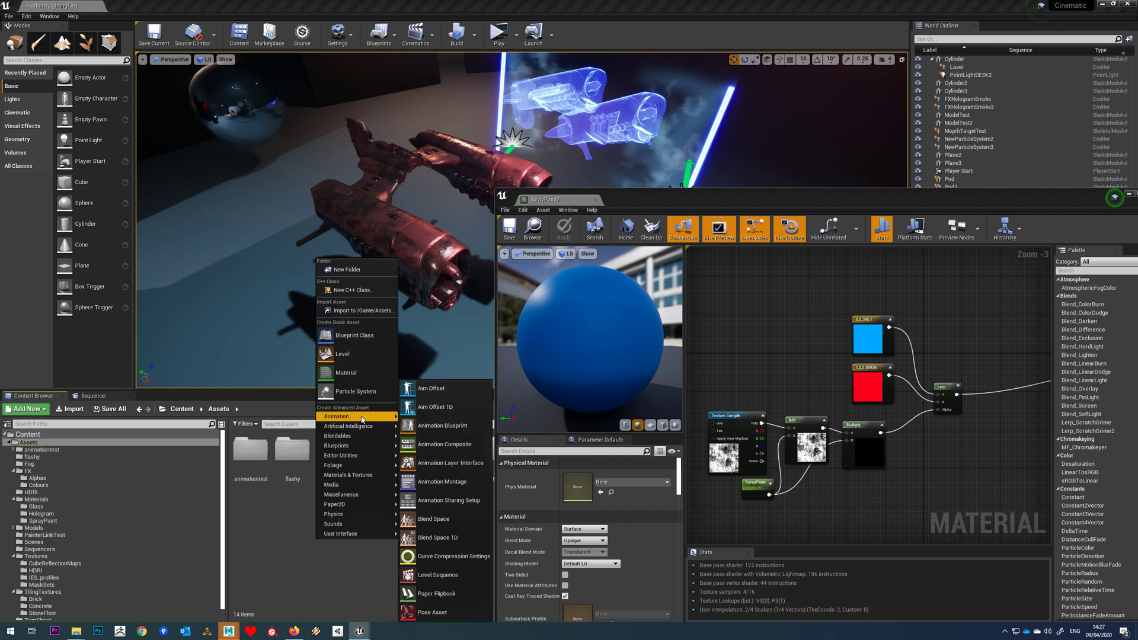
click(437, 575)
mouse_move(673, 209)
mouse_down()
mouse_move(959, 314)
mouse_move(767, 535)
mouse_up()
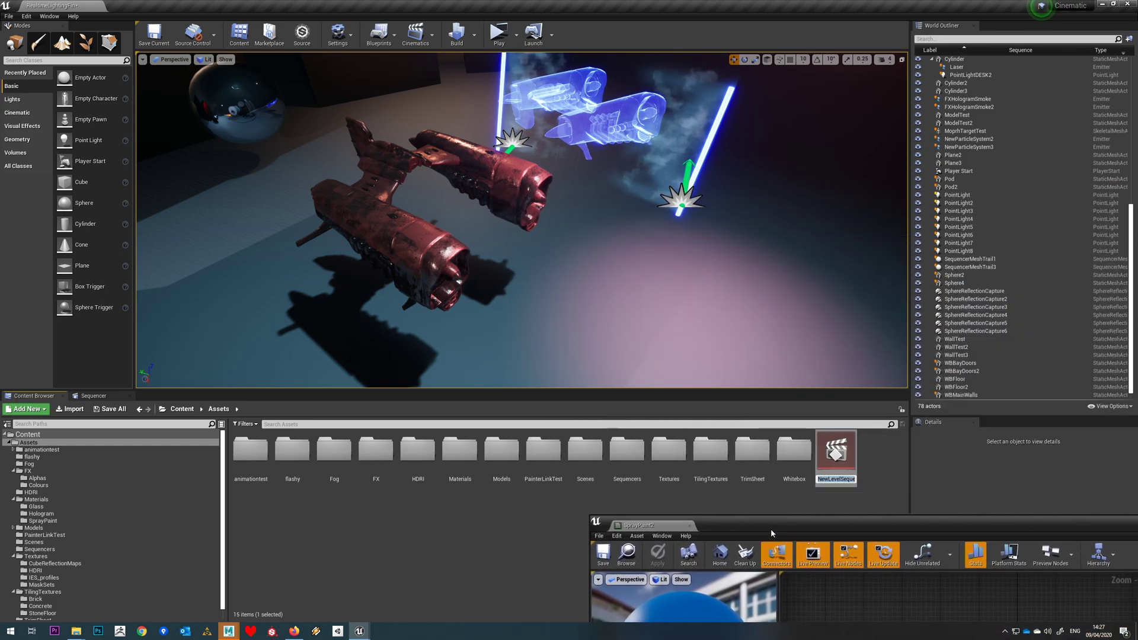
double_click(836, 457)
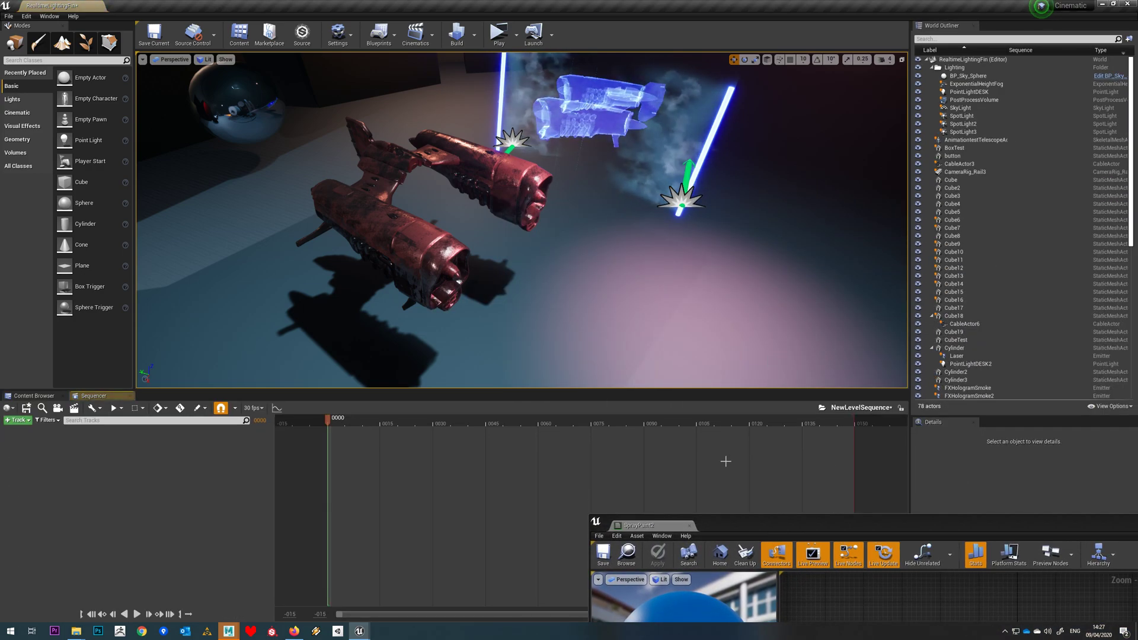
Select the Pod2 ship in the viewport and assign it the SprayPaint2 material from the Materials/SprayPaint folder.
click(24, 420)
mouse_move(34, 430)
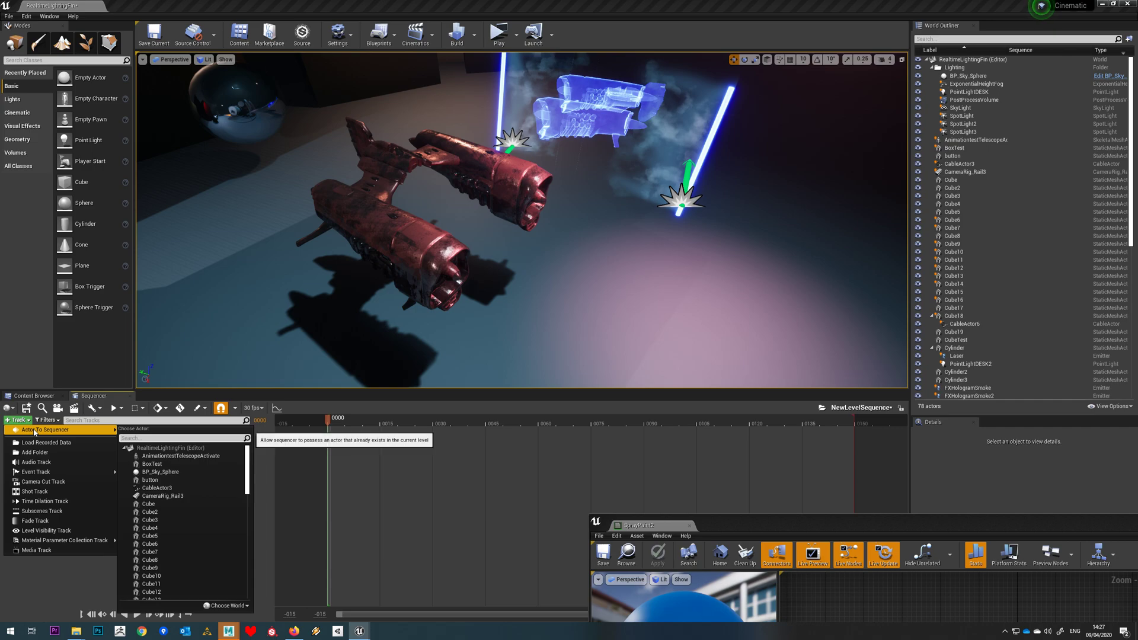
click(405, 244)
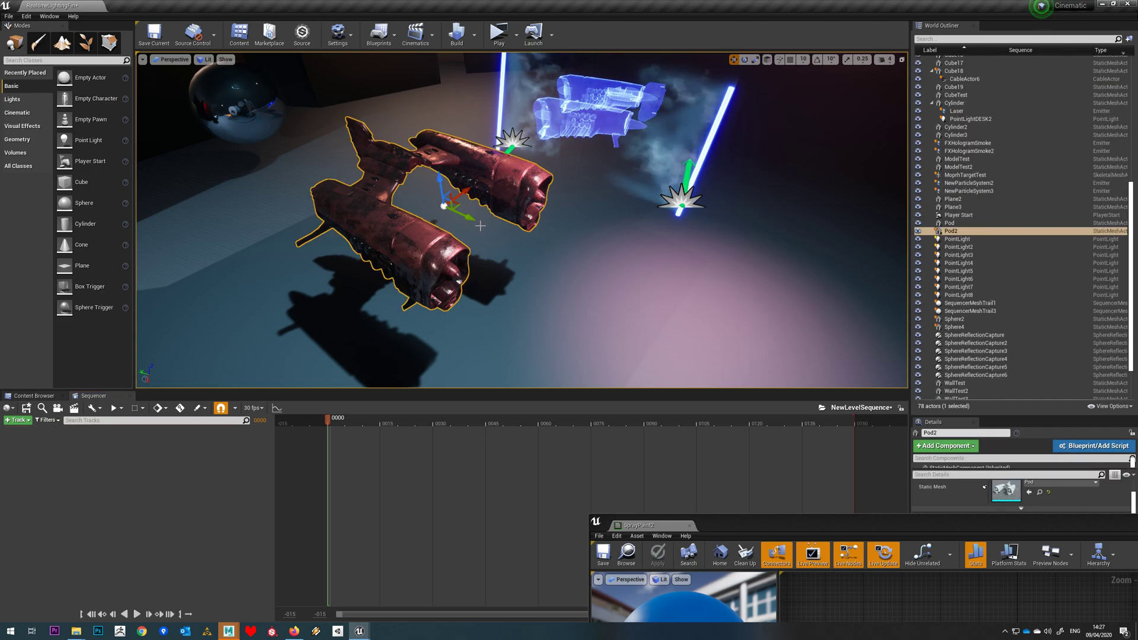
drag(1013, 534, 647, 563)
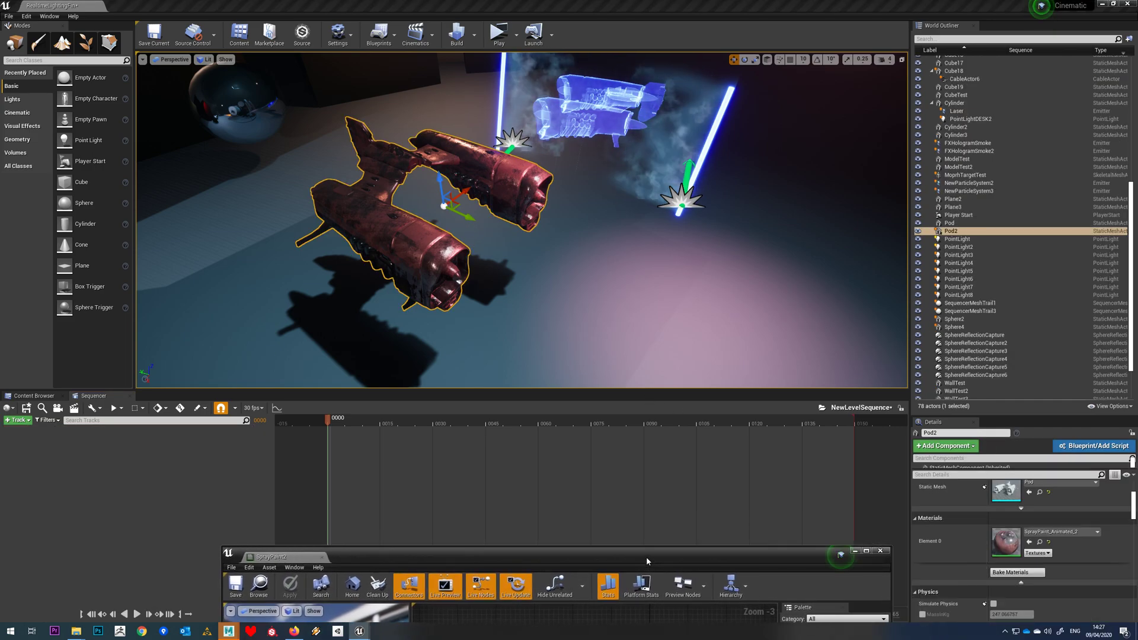
click(19, 396)
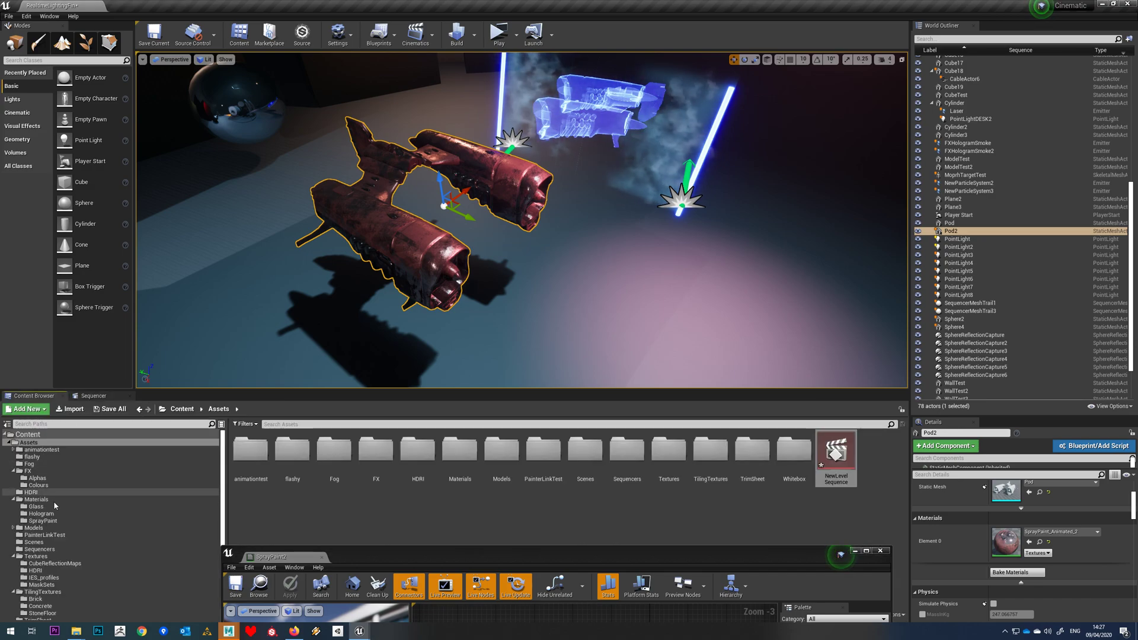
click(43, 520)
drag(293, 451, 425, 242)
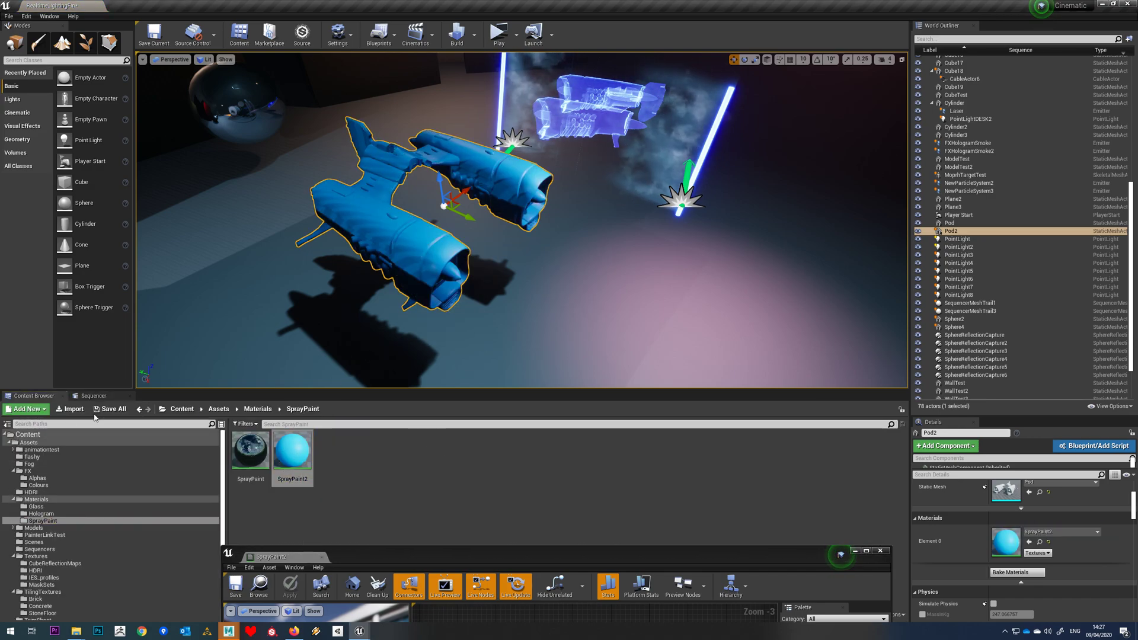
Add the selected Pod2 actor to the level sequence and select its Transform track.
click(93, 395)
click(19, 419)
mouse_move(36, 429)
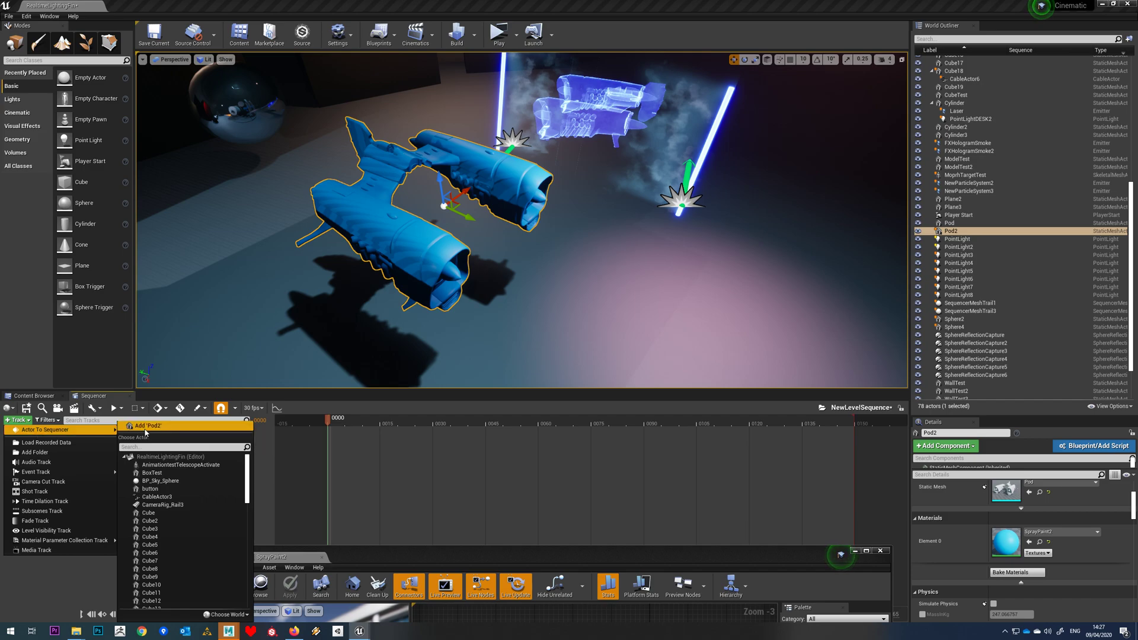
click(145, 432)
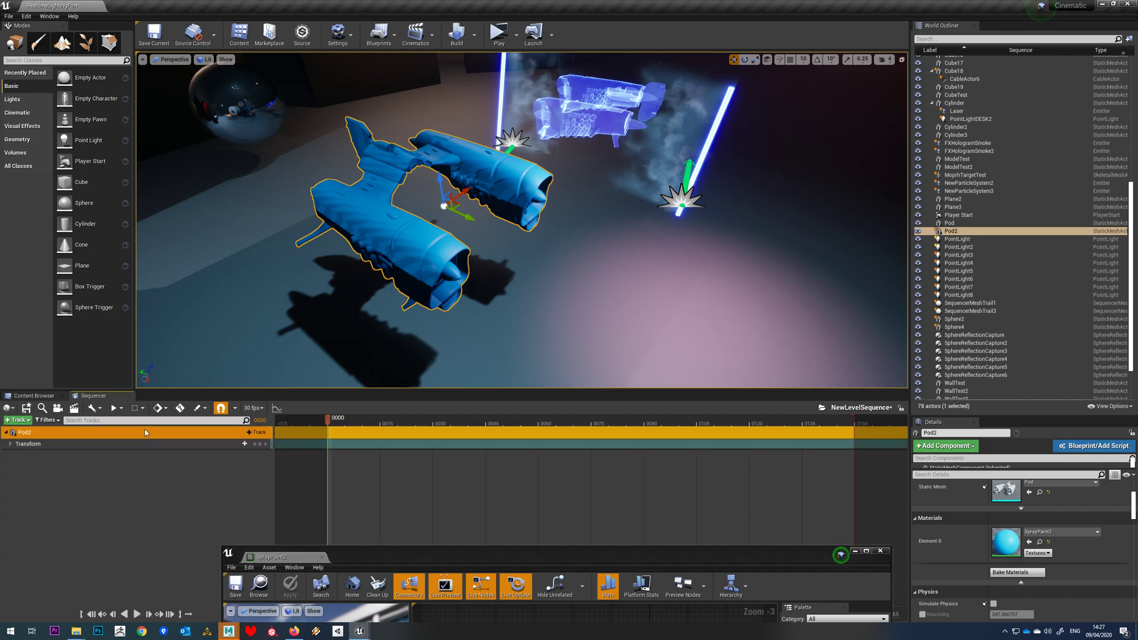
click(34, 445)
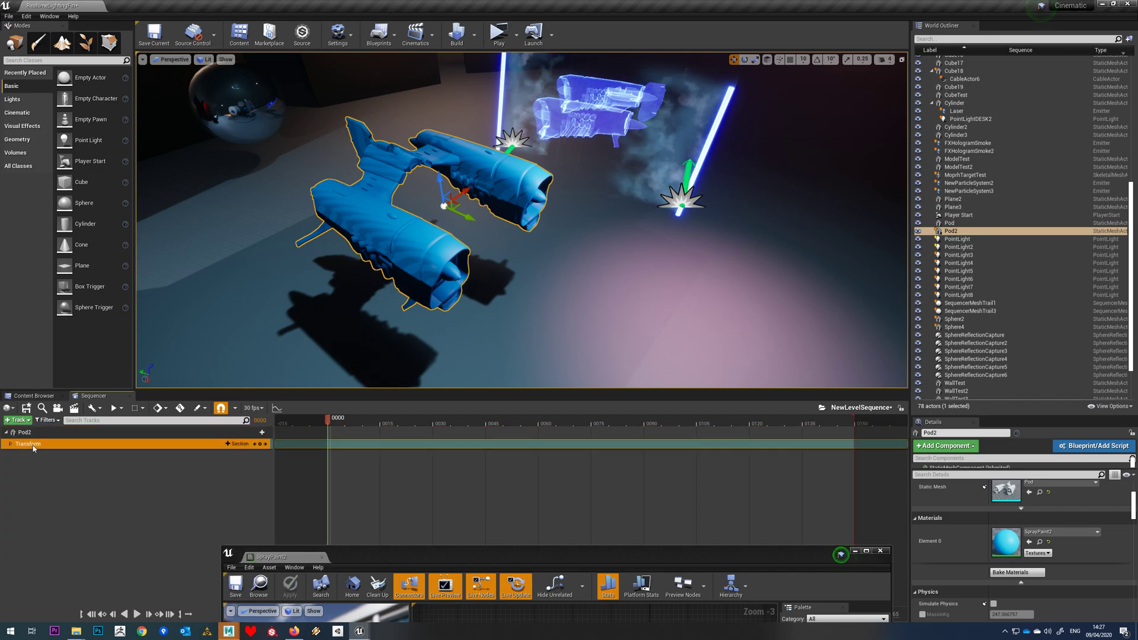
Add Pod2's StaticMeshComponent0 to the sequence, with a material Element 0 track containing the SprayPaint parameter.
click(259, 433)
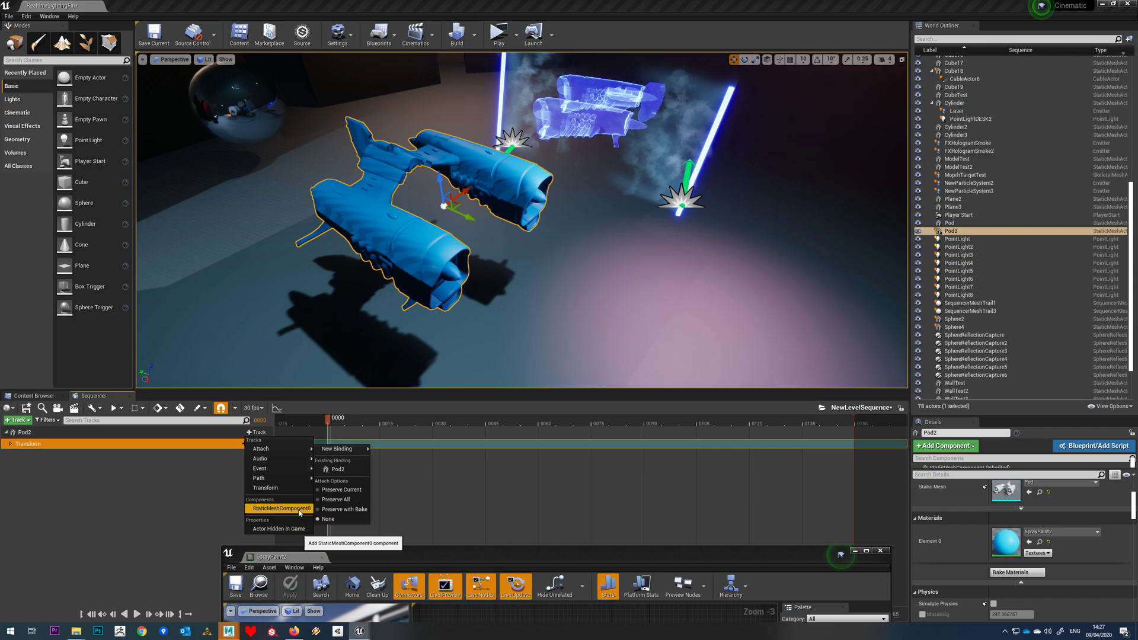
click(278, 508)
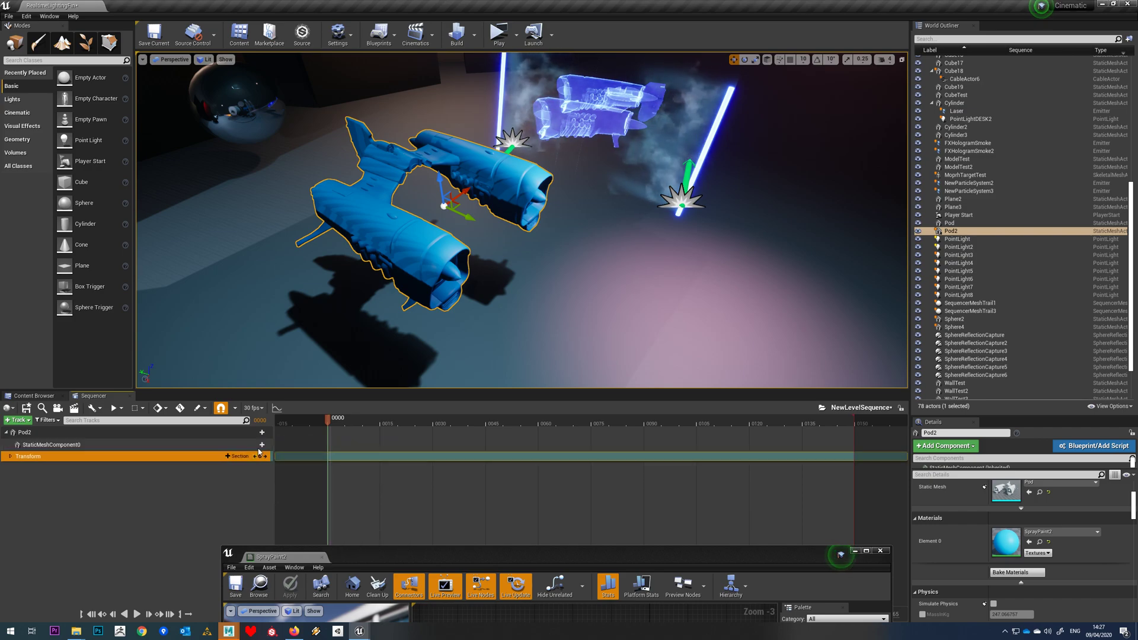
click(260, 445)
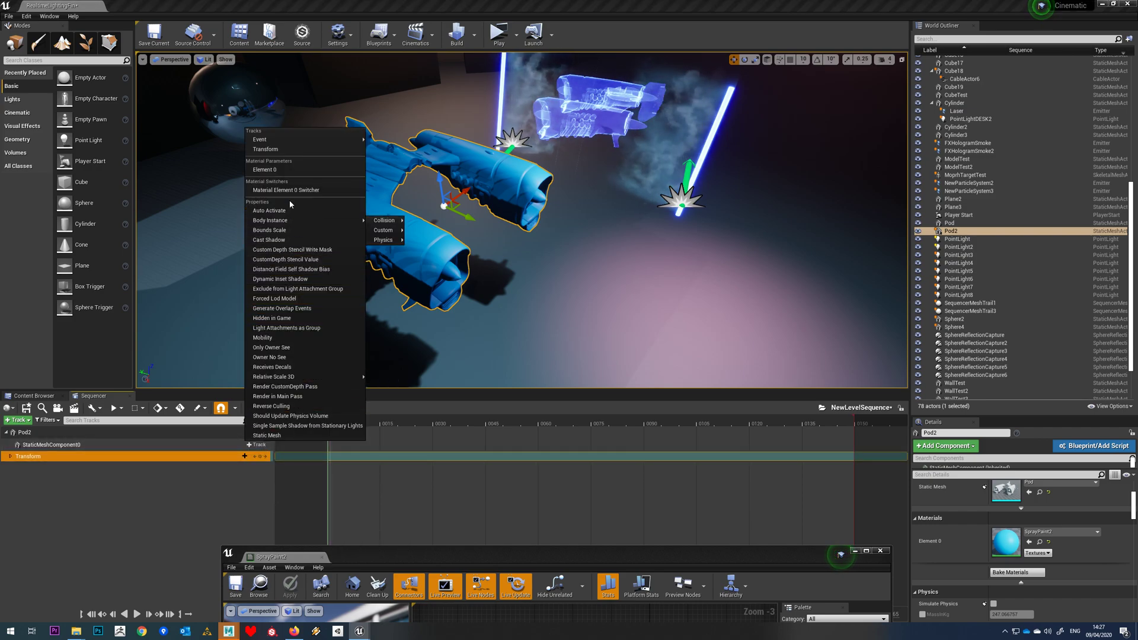
click(269, 171)
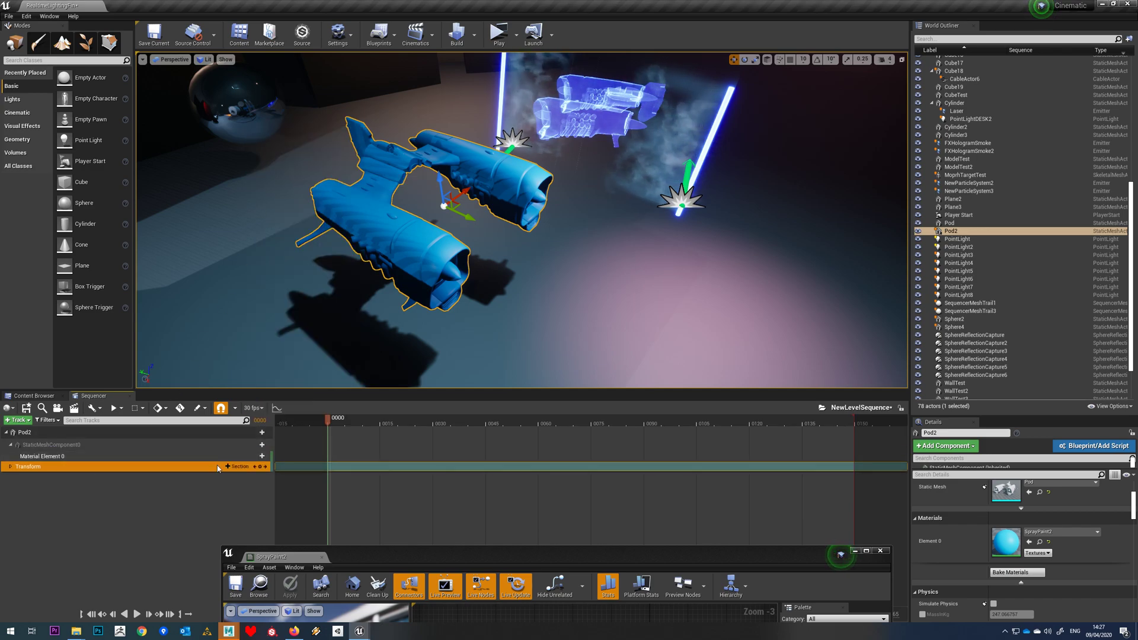
click(255, 464)
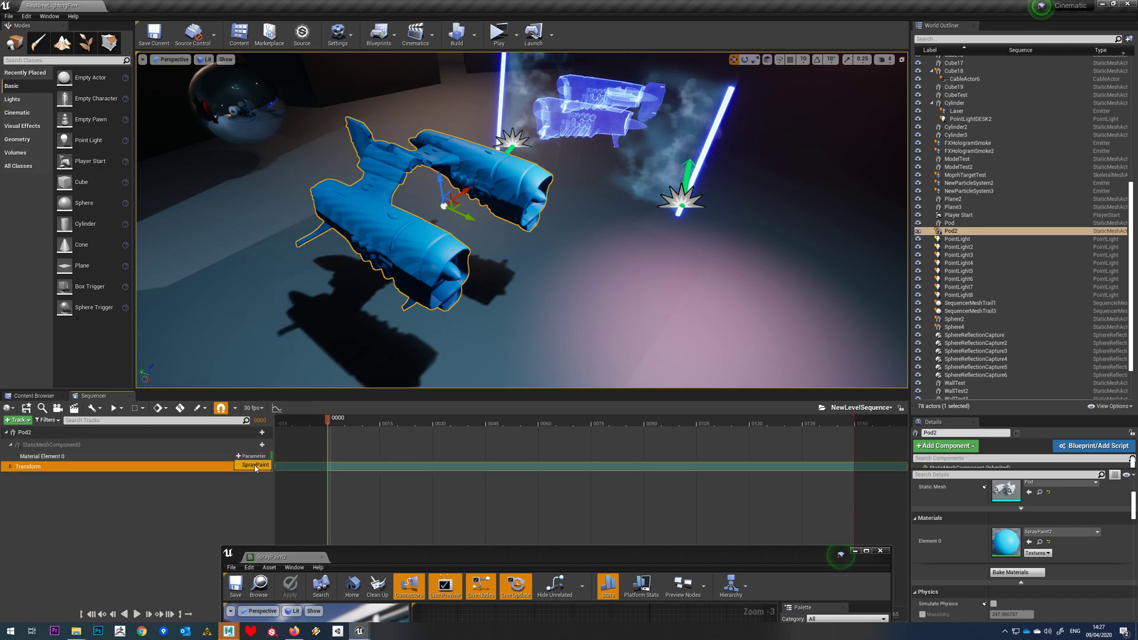
Check the SprayPaint node in the material graph, and key the SprayPaint track at 1 on frame 150.
drag(584, 559, 749, 266)
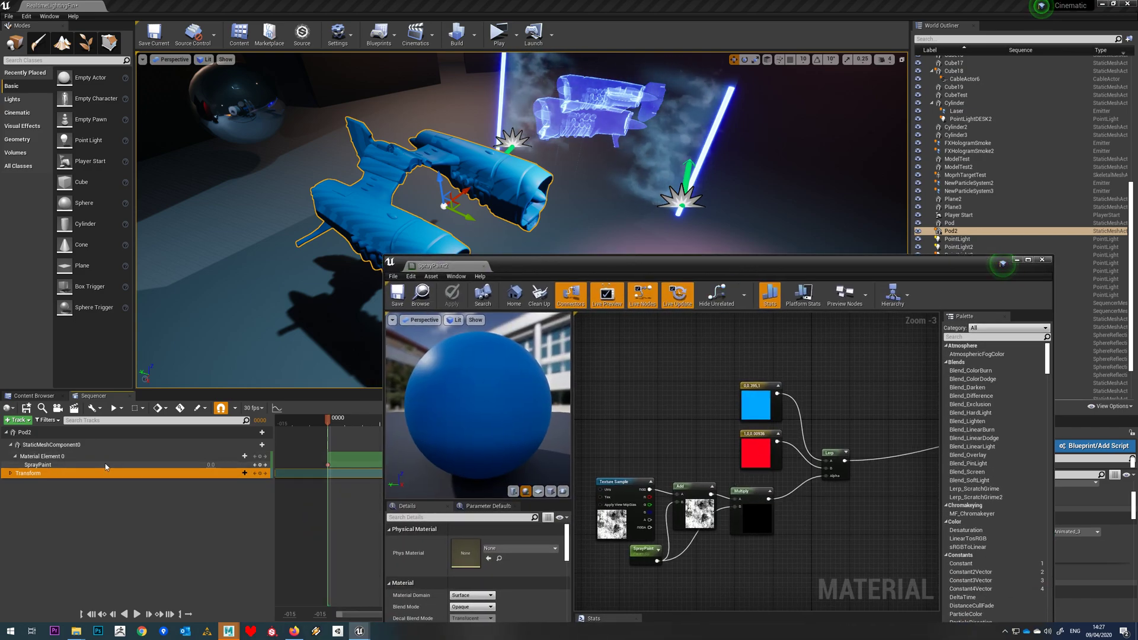
drag(602, 268, 592, 536)
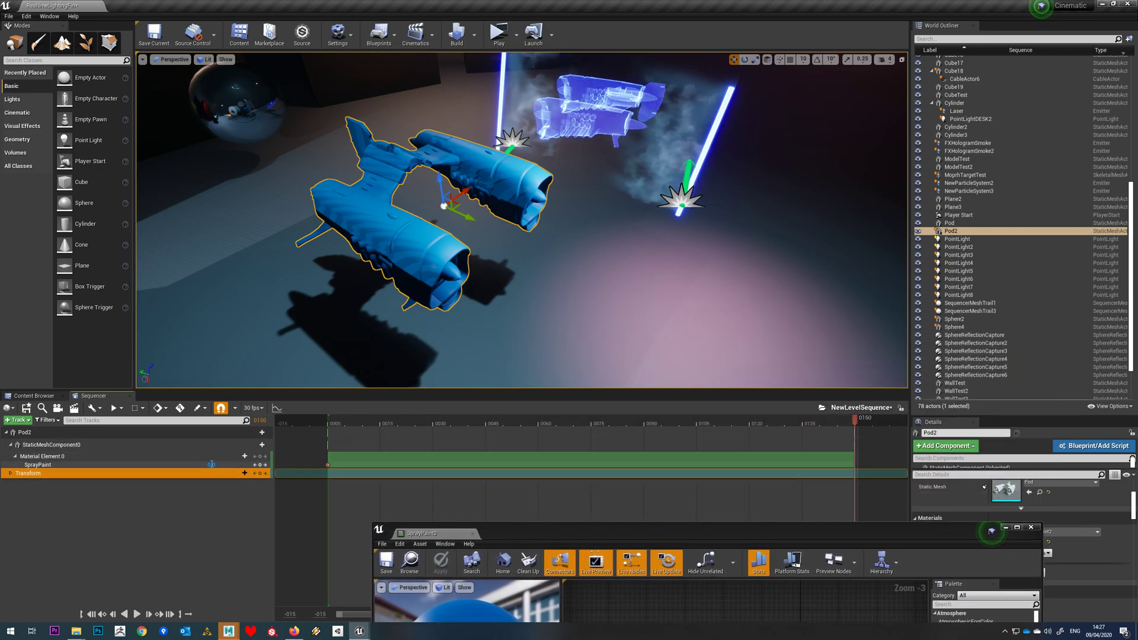
key(Return)
Scrub the sequence back to frame 0 and play it to review the blue-to-red spray paint transition.
drag(856, 421, 835, 426)
drag(737, 426, 545, 430)
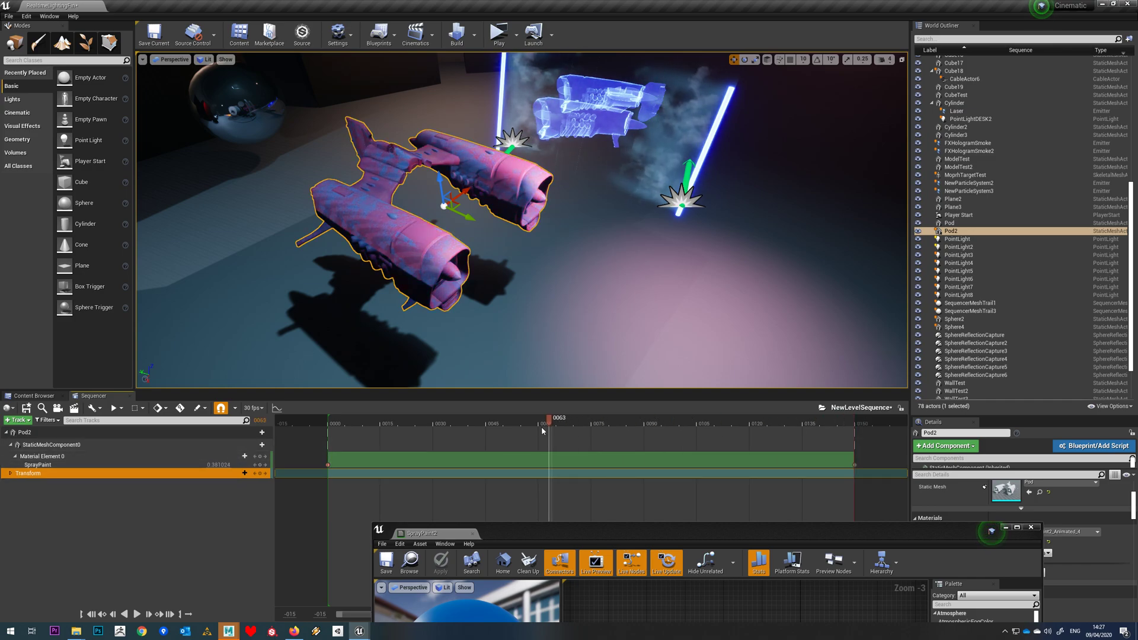
mouse_move(429, 433)
mouse_down()
mouse_move(736, 445)
mouse_move(363, 452)
mouse_move(765, 460)
mouse_move(817, 450)
mouse_move(329, 448)
mouse_up()
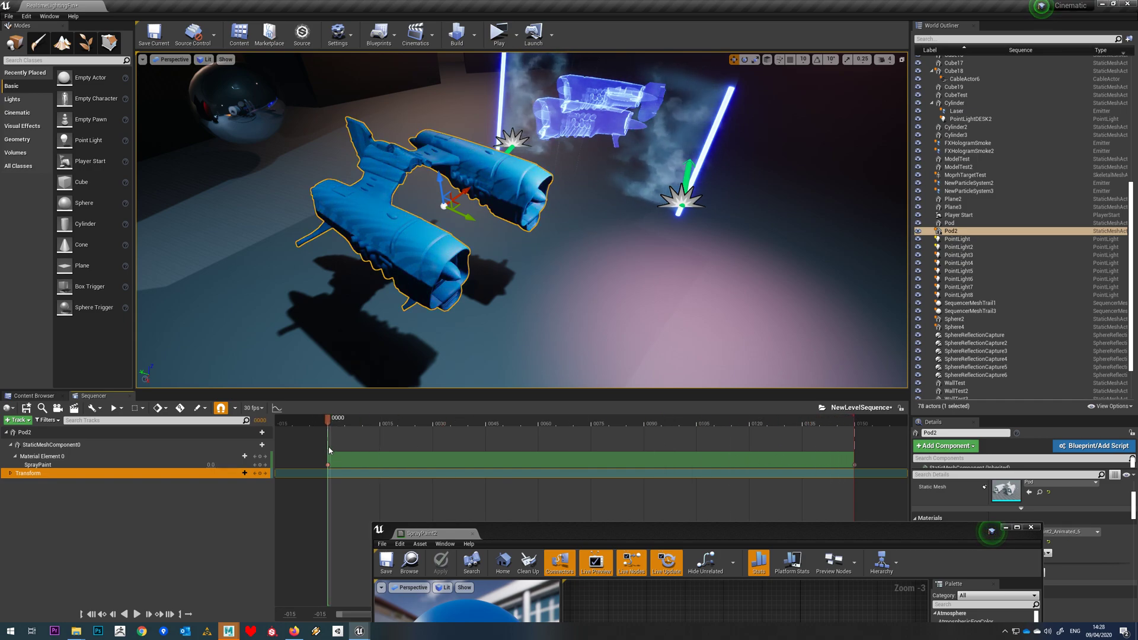
click(137, 614)
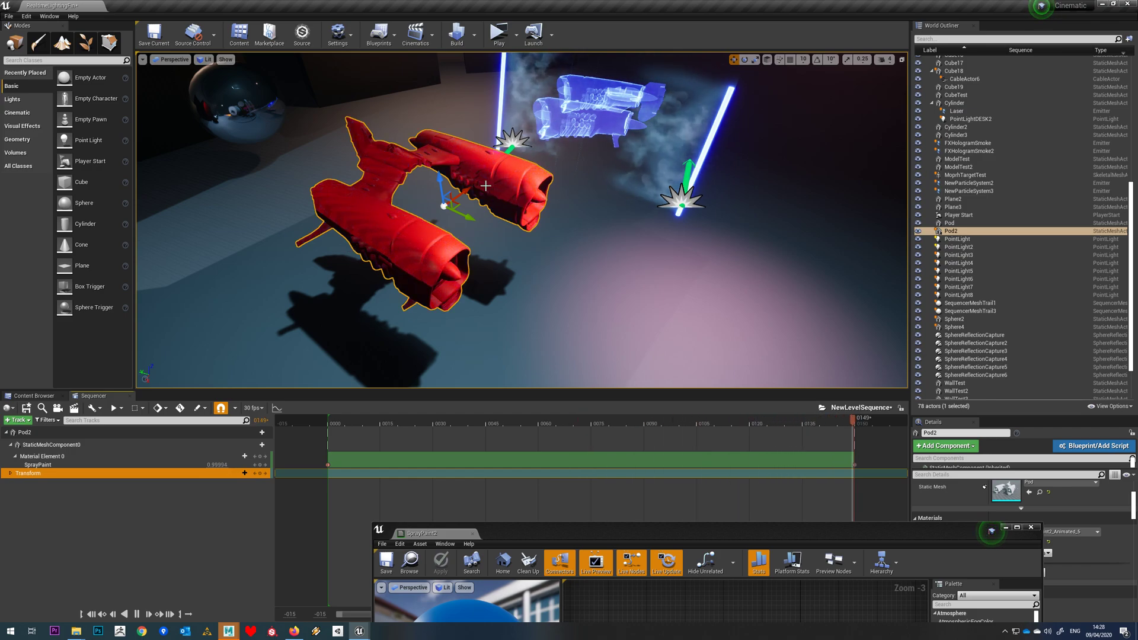
Add a second Lerp node and two Constant nodes below the colour Lerp in the SprayPaint2 material graph.
drag(644, 530, 637, 133)
mouse_move(658, 272)
right_down()
mouse_move(673, 310)
mouse_move(634, 301)
right_up()
mouse_move(543, 135)
mouse_down()
mouse_move(654, 148)
mouse_move(547, 130)
mouse_up()
right_drag(833, 314, 748, 265)
scroll(753, 264, down, 1)
scroll(764, 329, up, 2)
scroll(778, 307, down, 1)
right_drag(782, 308, 746, 321)
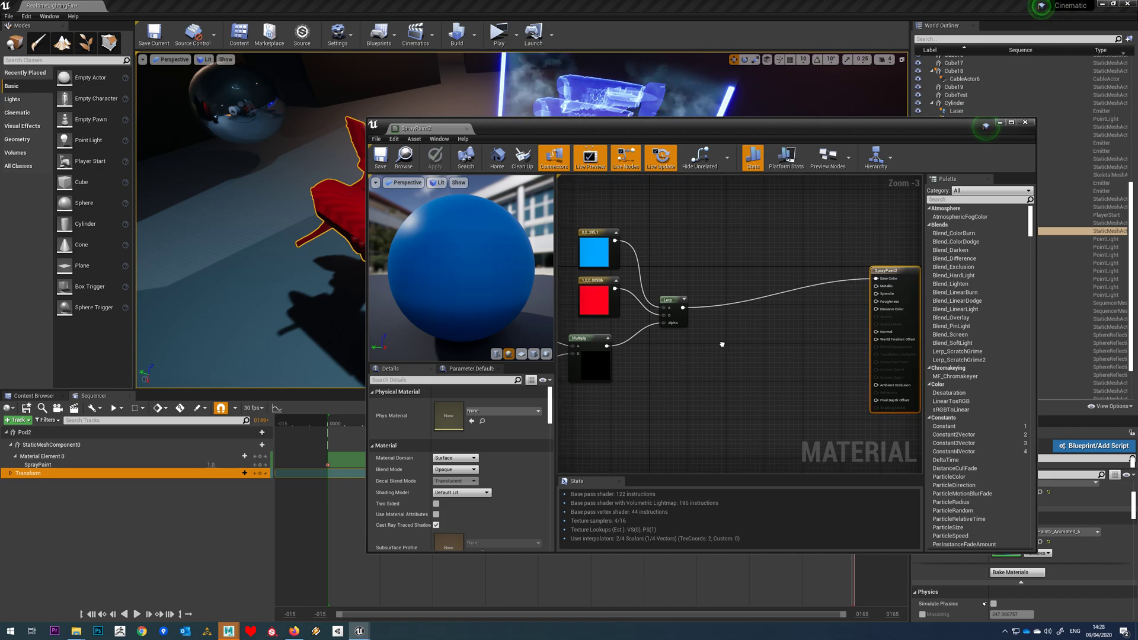
right_drag(717, 340, 778, 373)
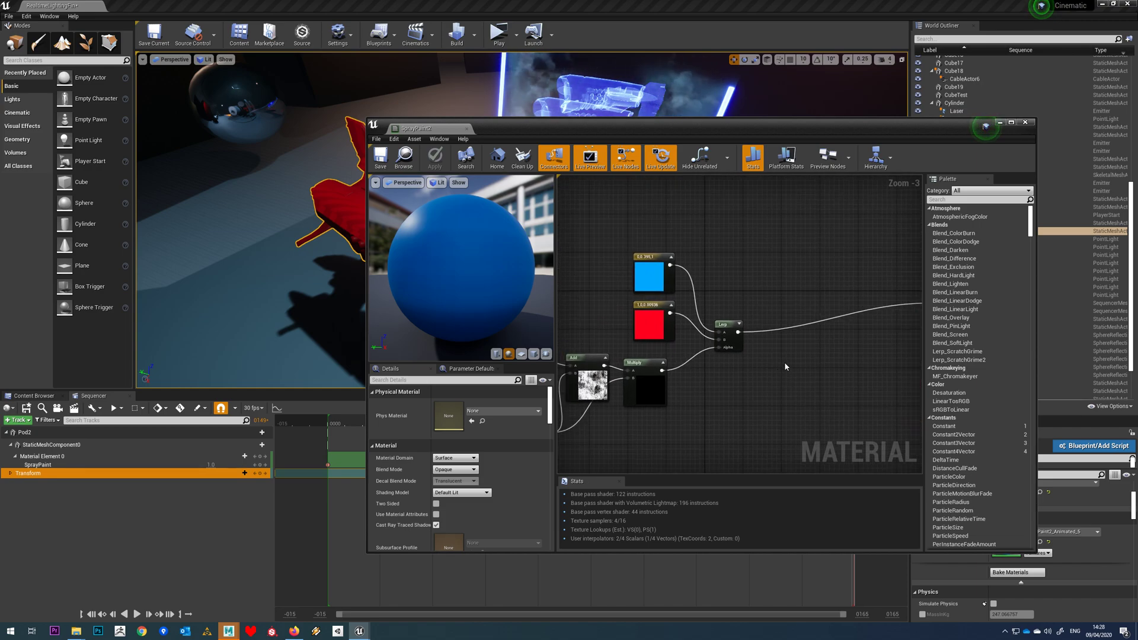
click(784, 363)
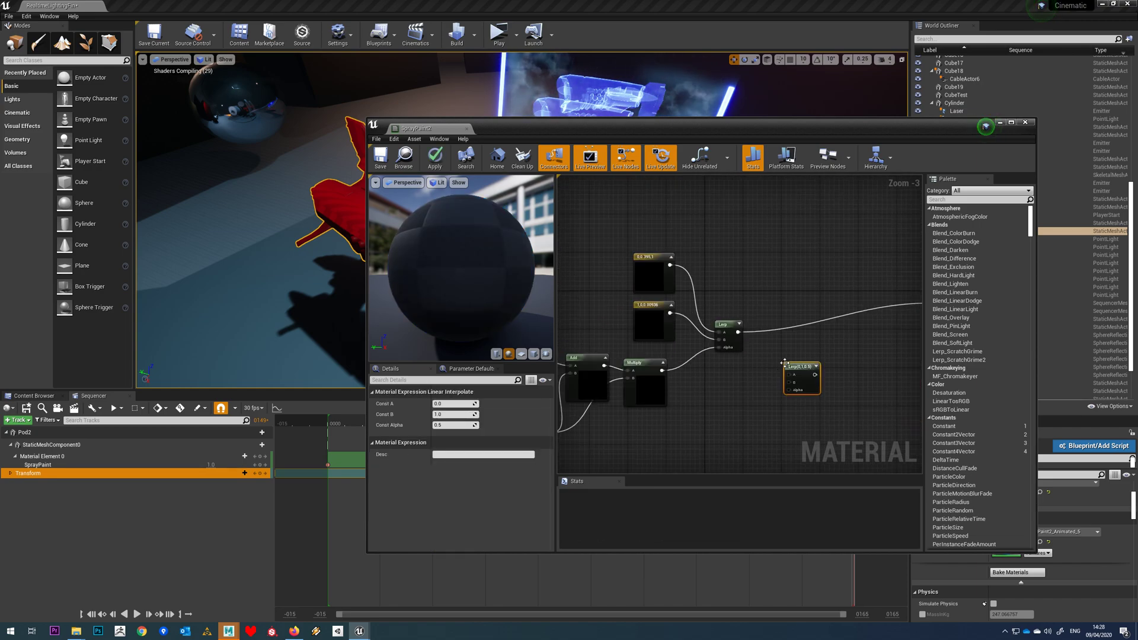
click(746, 362)
click(752, 385)
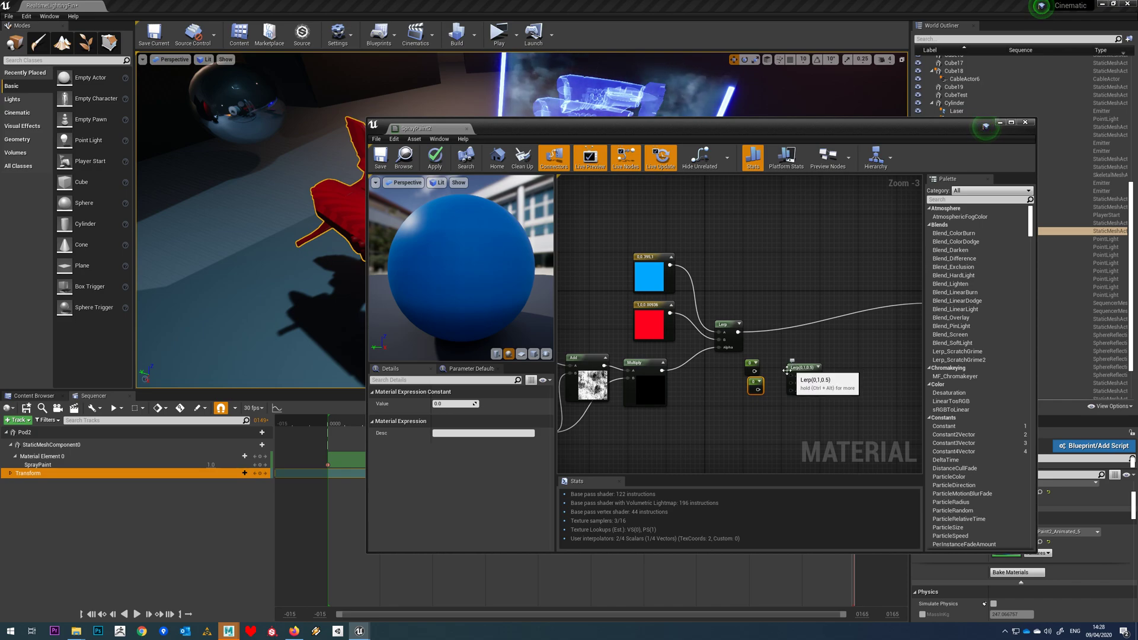
Wire the two constants into A and B of the new Lerp, and set the A constant to 1.
drag(754, 371, 793, 377)
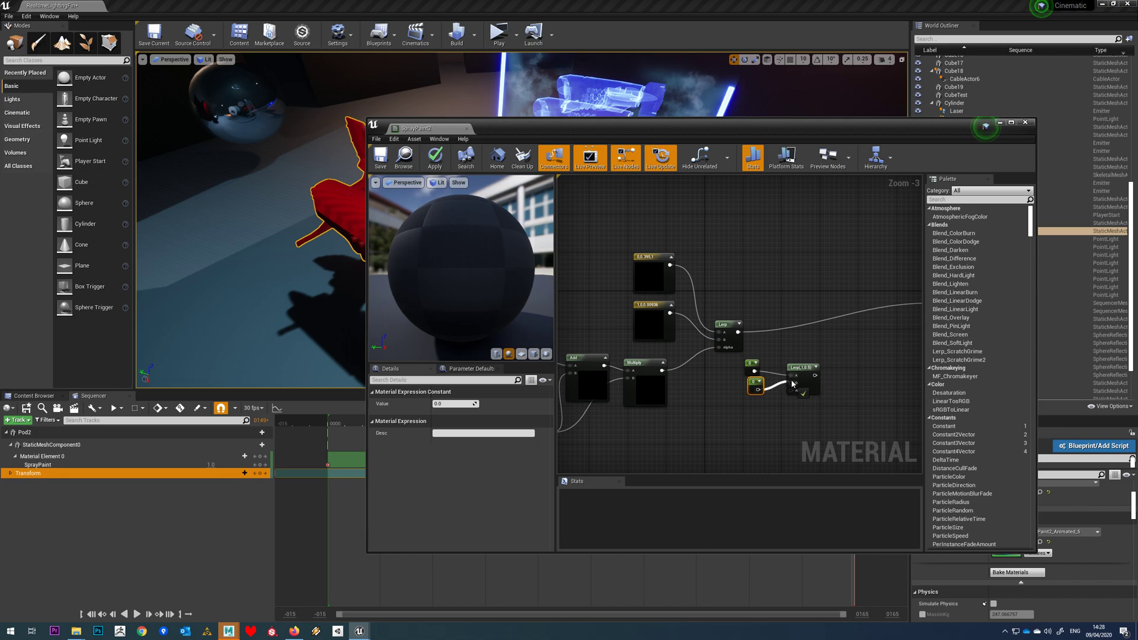
click(465, 404)
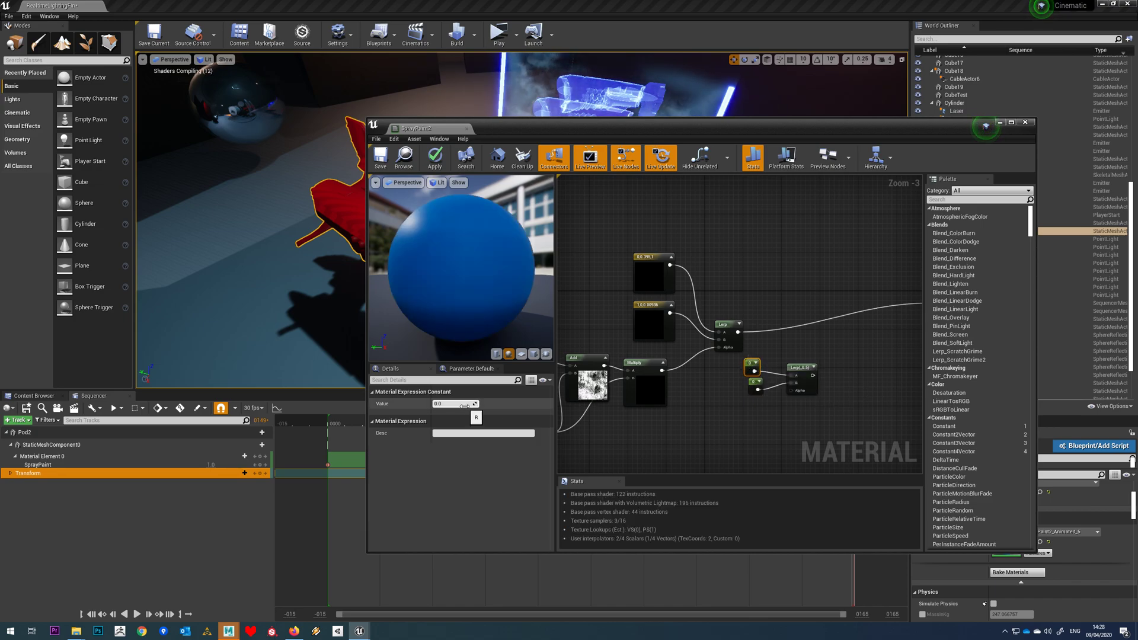
text(1)
key(Return)
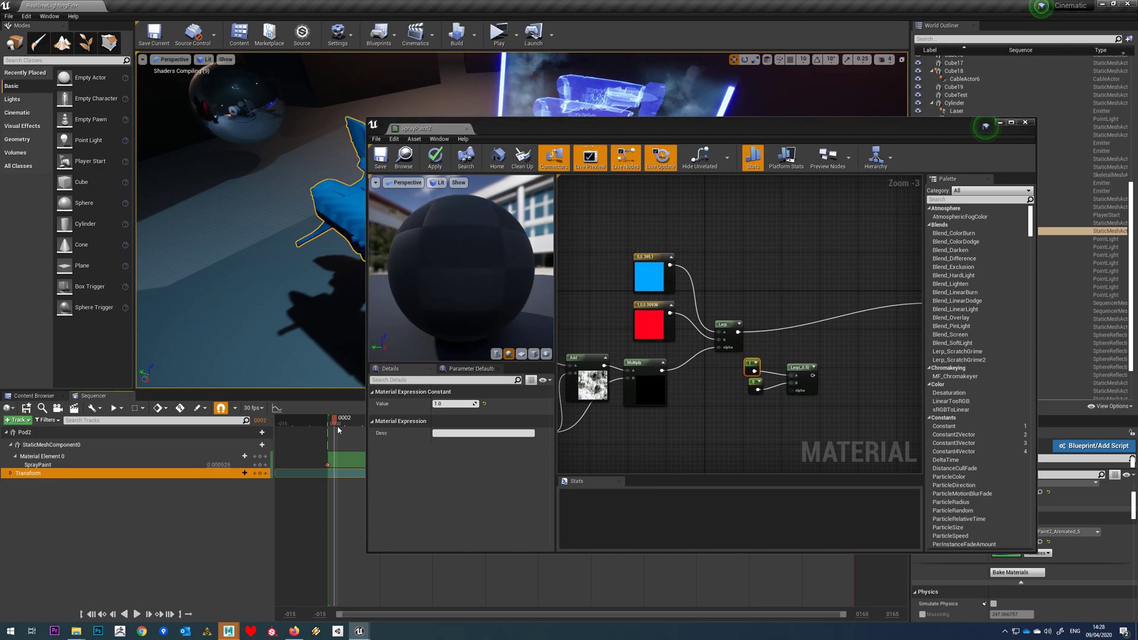
Recolour the blue colour constant to a light grey of about 0.354, 0.382, 0.417.
drag(557, 129, 677, 137)
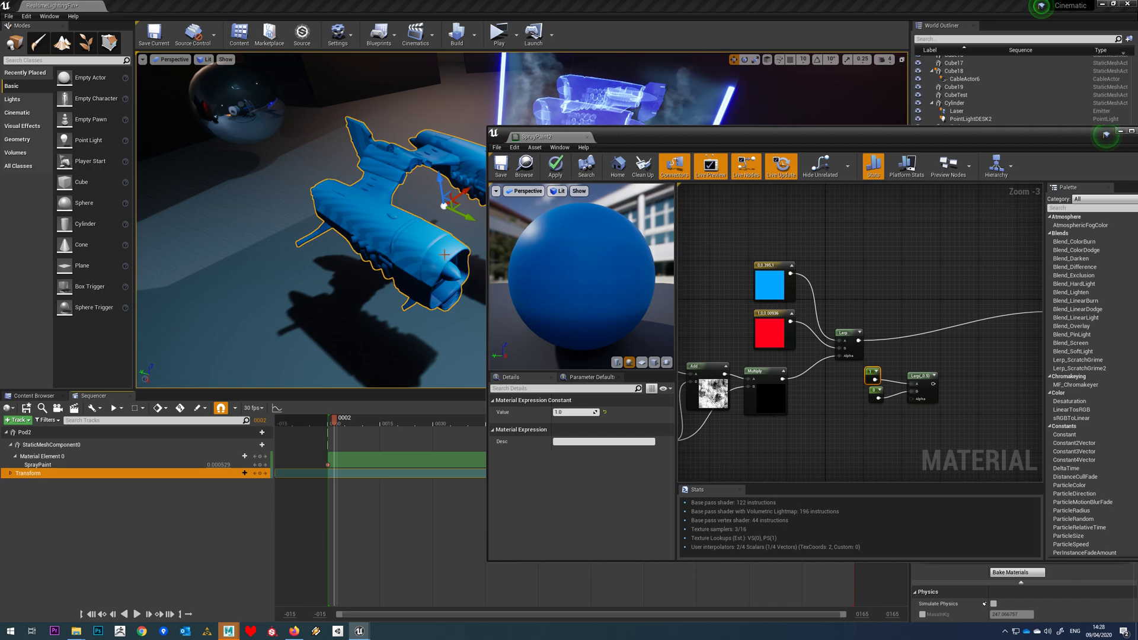
click(771, 281)
click(605, 412)
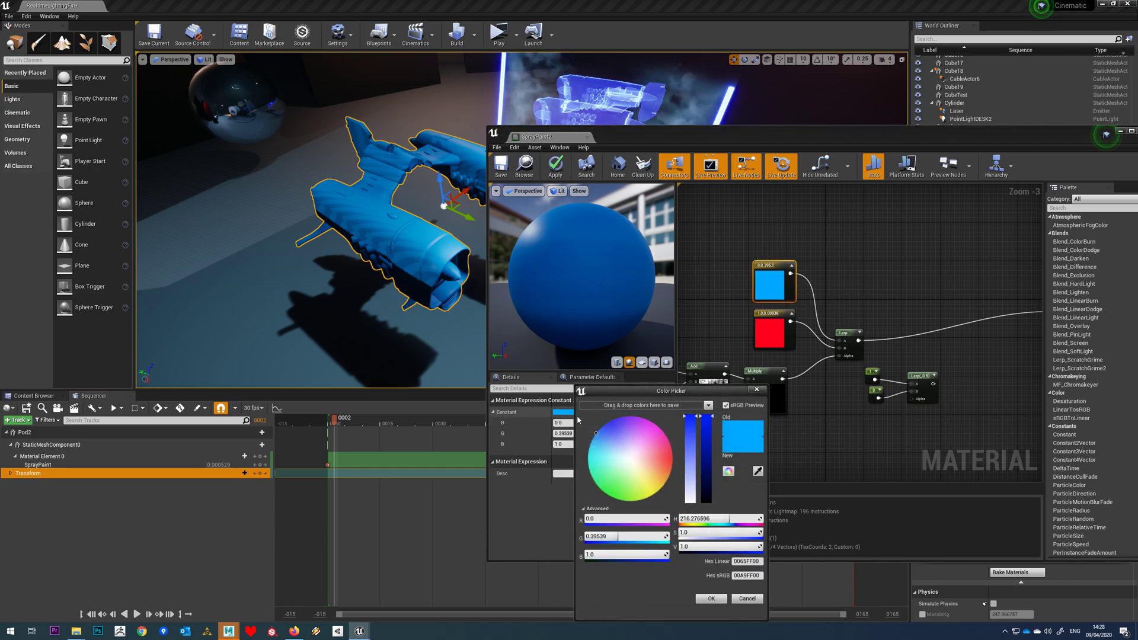
drag(703, 418, 703, 487)
drag(621, 447, 626, 458)
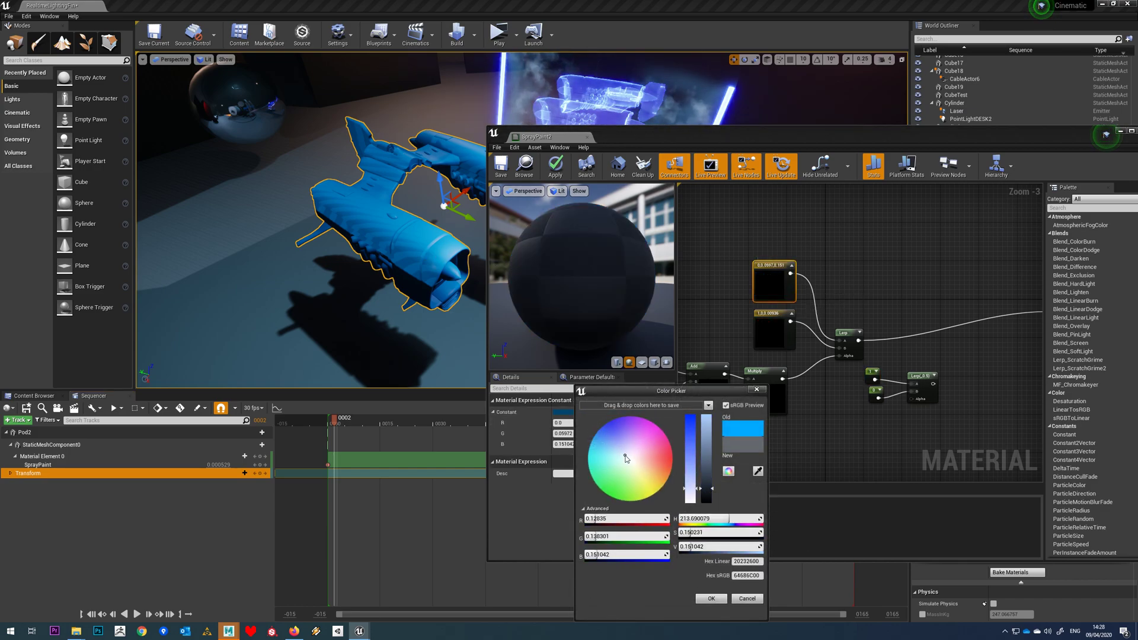
drag(706, 474, 706, 465)
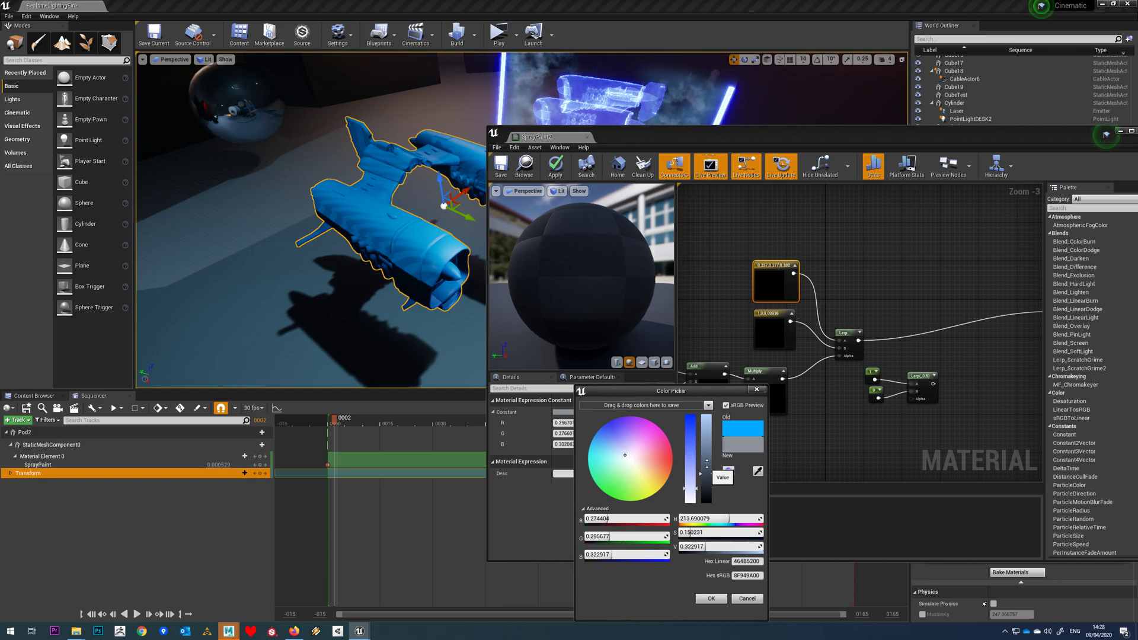
click(712, 598)
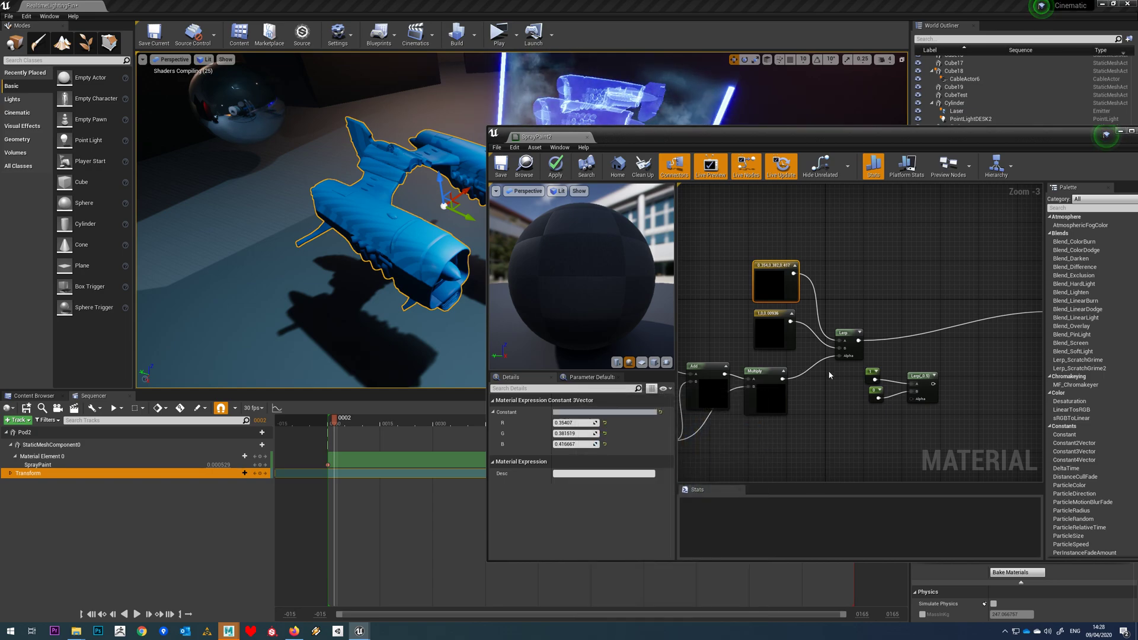
Wire the Multiply output into the new Lerp's Alpha, and connect that Lerp to the material's Metallic input.
click(871, 374)
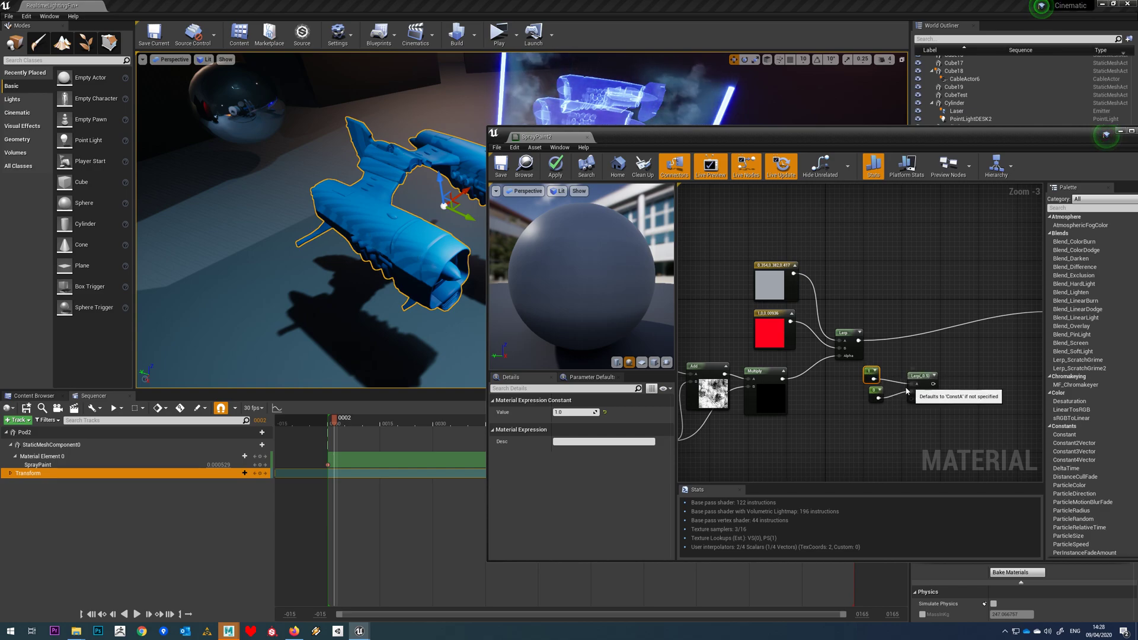
click(870, 393)
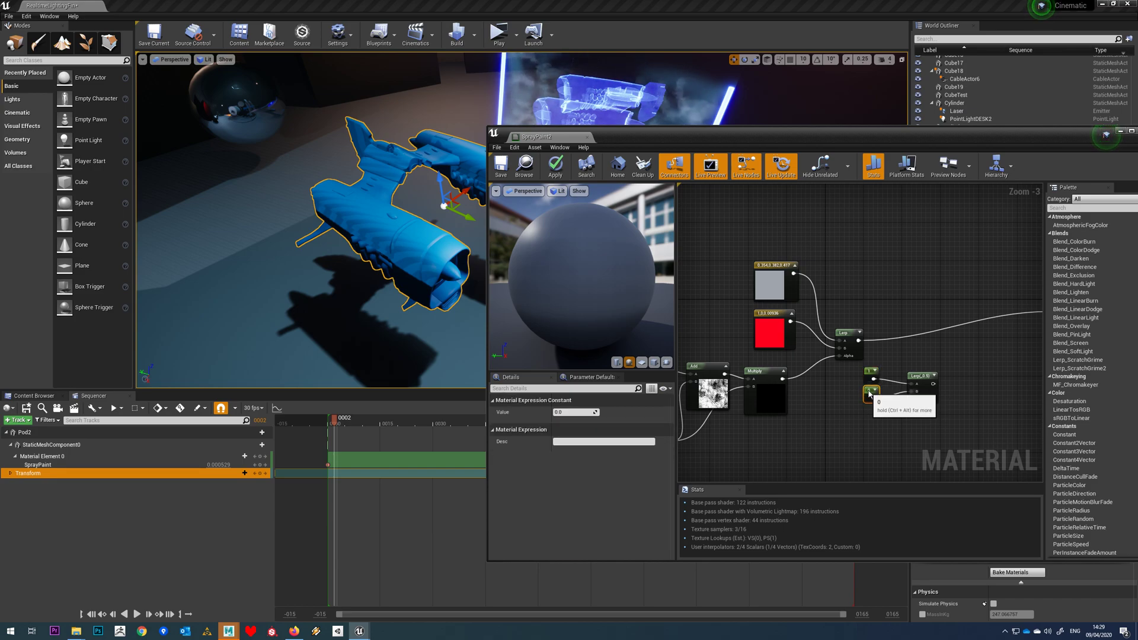
right_drag(849, 422, 836, 436)
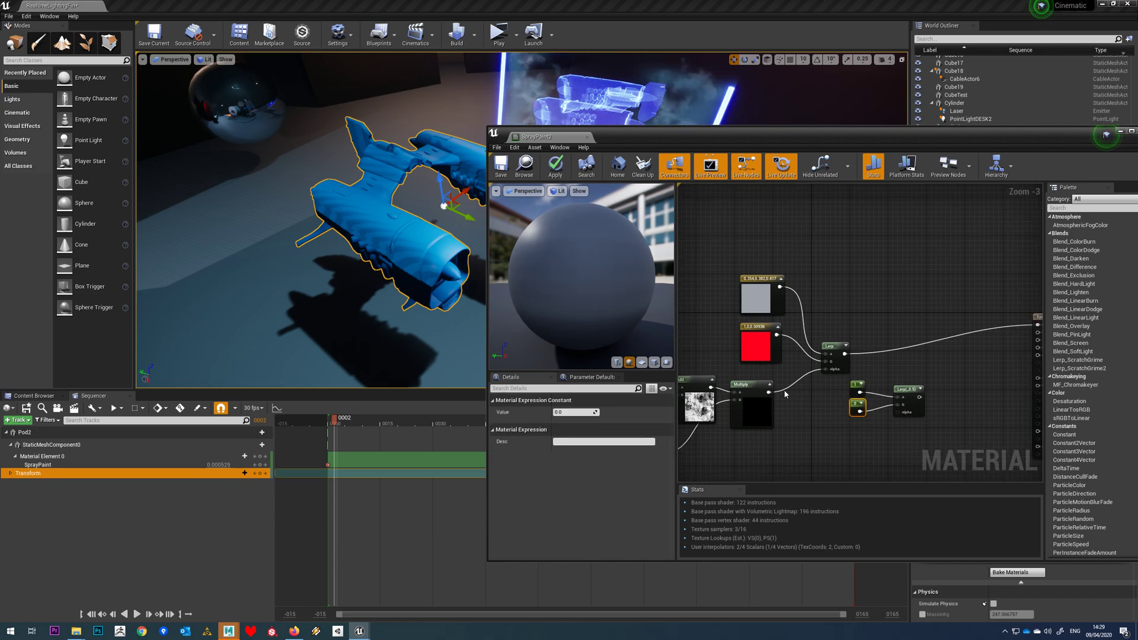
drag(769, 392, 903, 417)
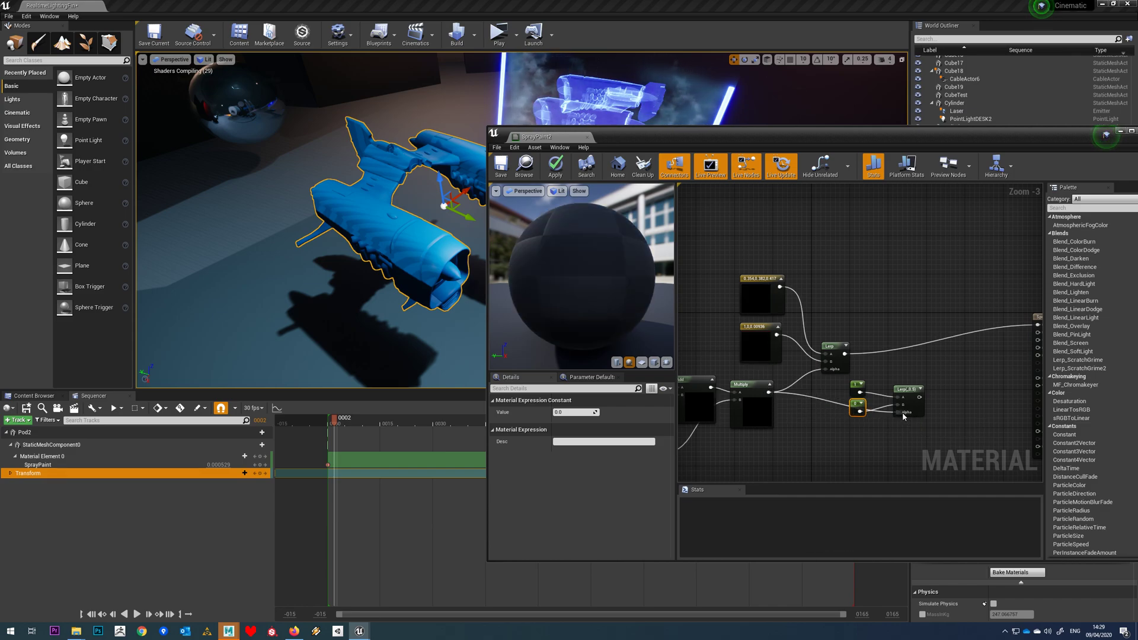
right_drag(886, 430, 868, 448)
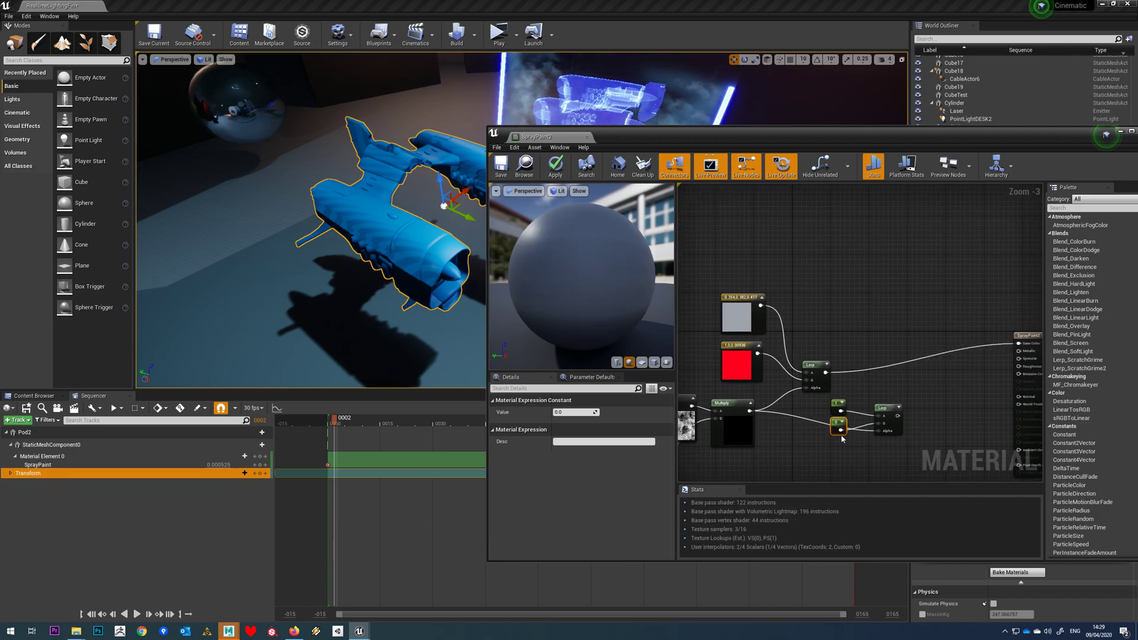
mouse_move(886, 415)
mouse_down()
mouse_move(873, 423)
mouse_move(1008, 402)
mouse_move(1019, 351)
mouse_up()
Feed the Add node from the noise Texture Sample's red channel instead of its RGB output, and save the material.
right_drag(932, 373, 964, 336)
scroll(869, 412, up, 2)
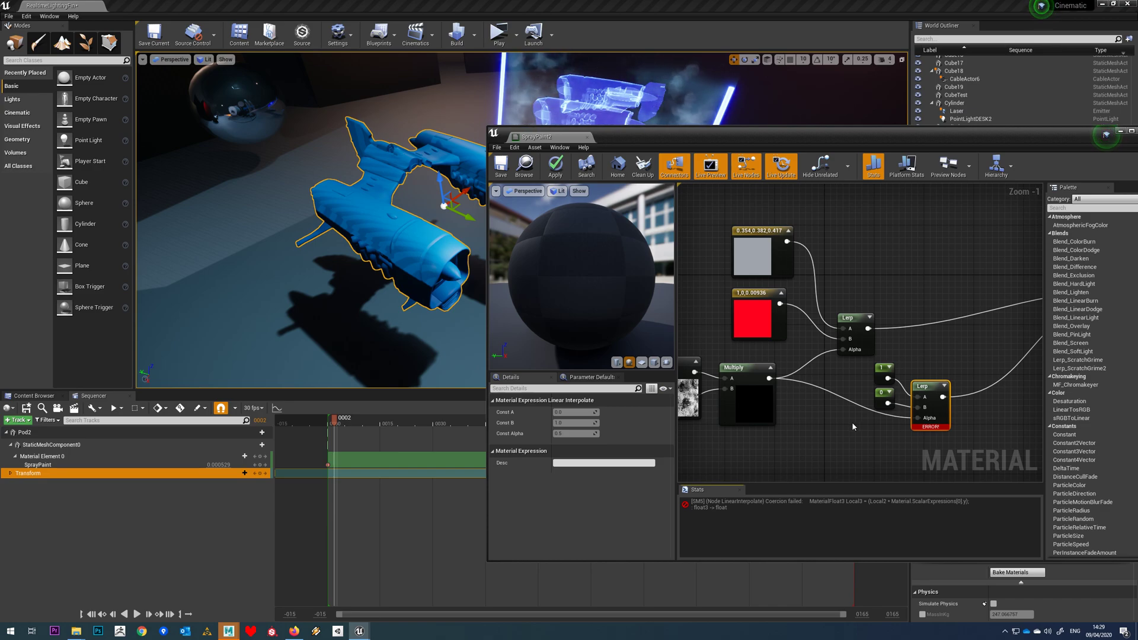
right_drag(809, 449, 951, 426)
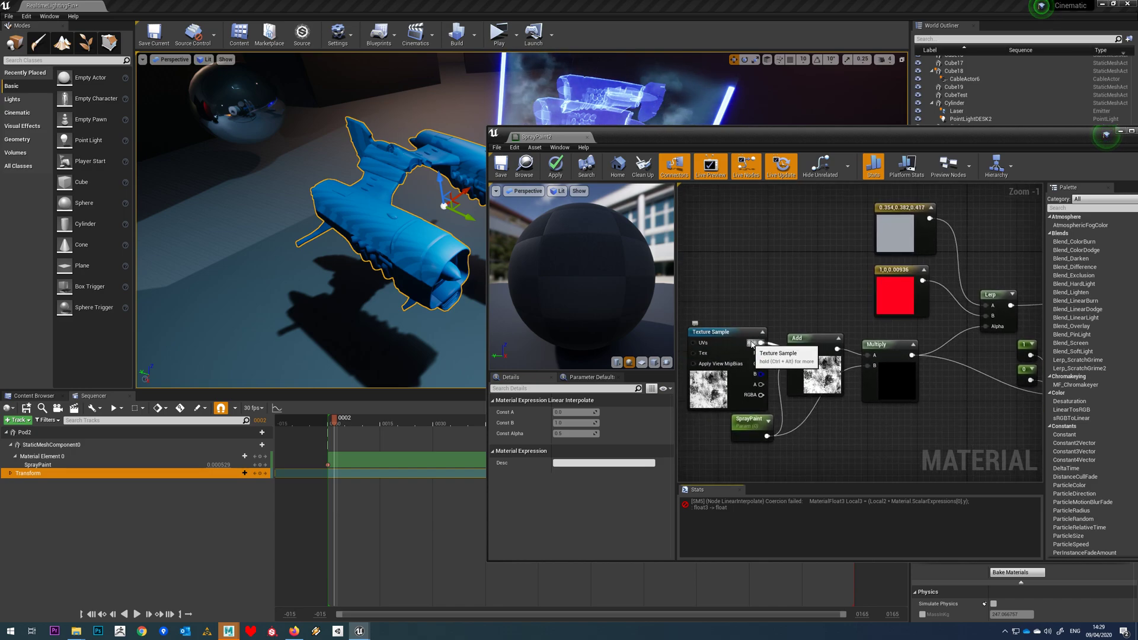
right_drag(949, 424, 772, 445)
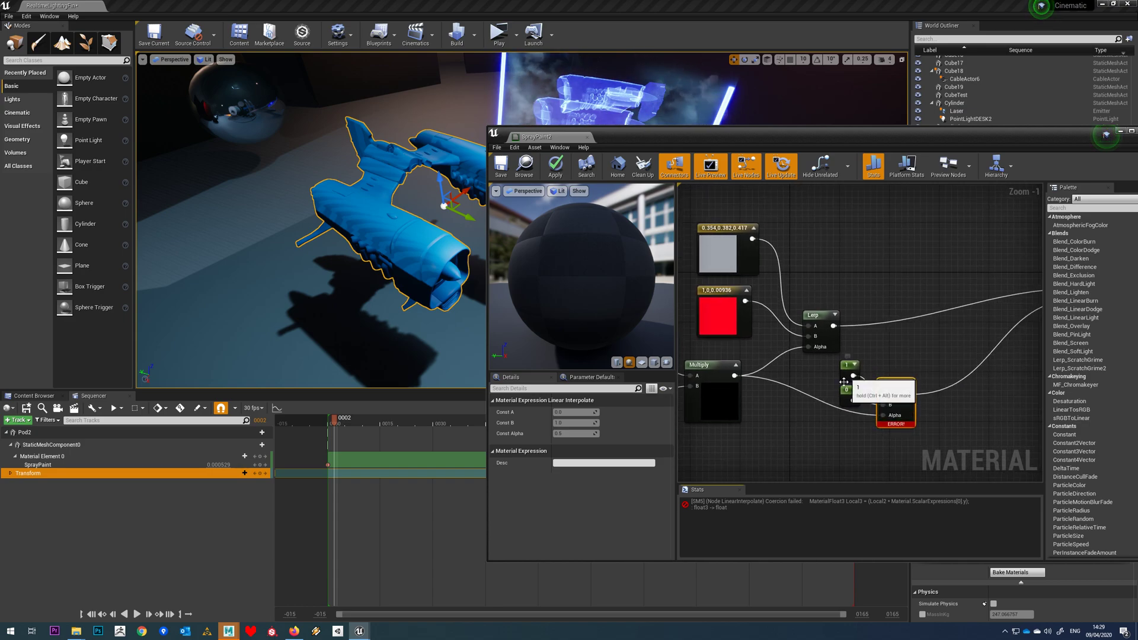
right_drag(847, 378, 864, 426)
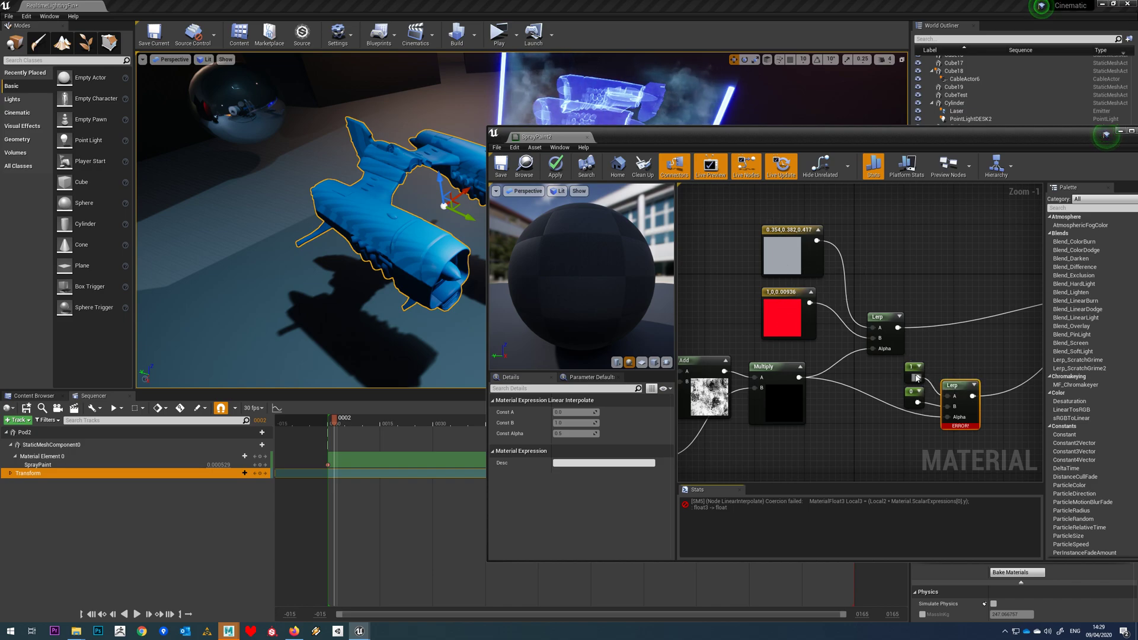
right_drag(914, 382, 905, 460)
drag(717, 382, 755, 386)
right_drag(915, 466, 786, 427)
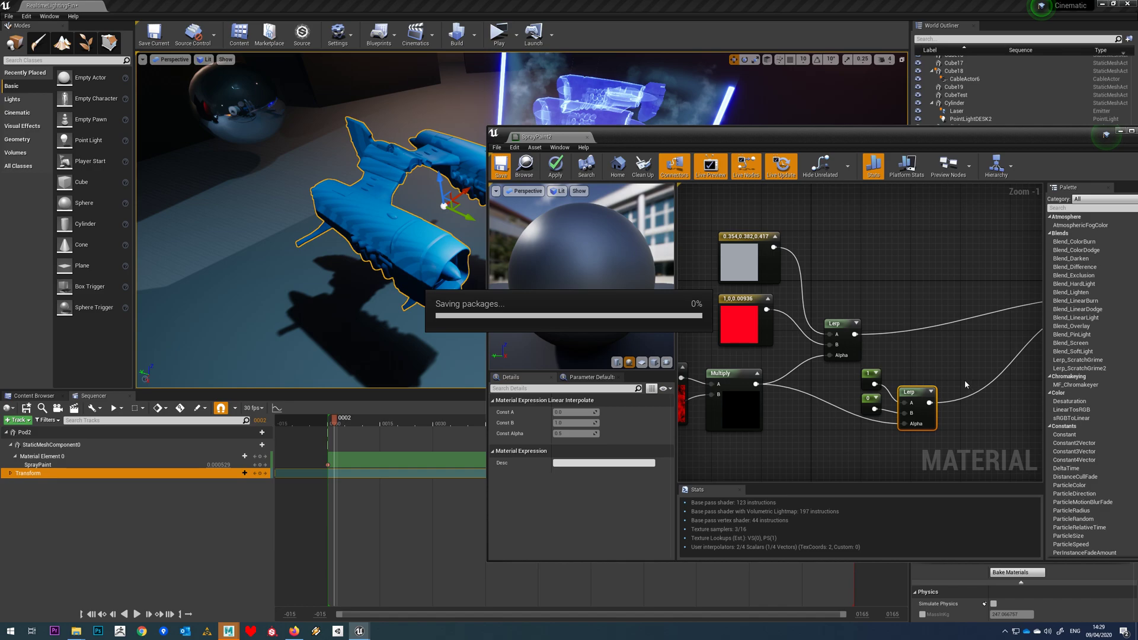
View Pod2 up close and scrub the sequence forward and back to review the metal-to-red-paint transition.
mouse_move(416, 272)
right_down()
mouse_move(441, 261)
mouse_move(448, 273)
mouse_move(415, 272)
right_up()
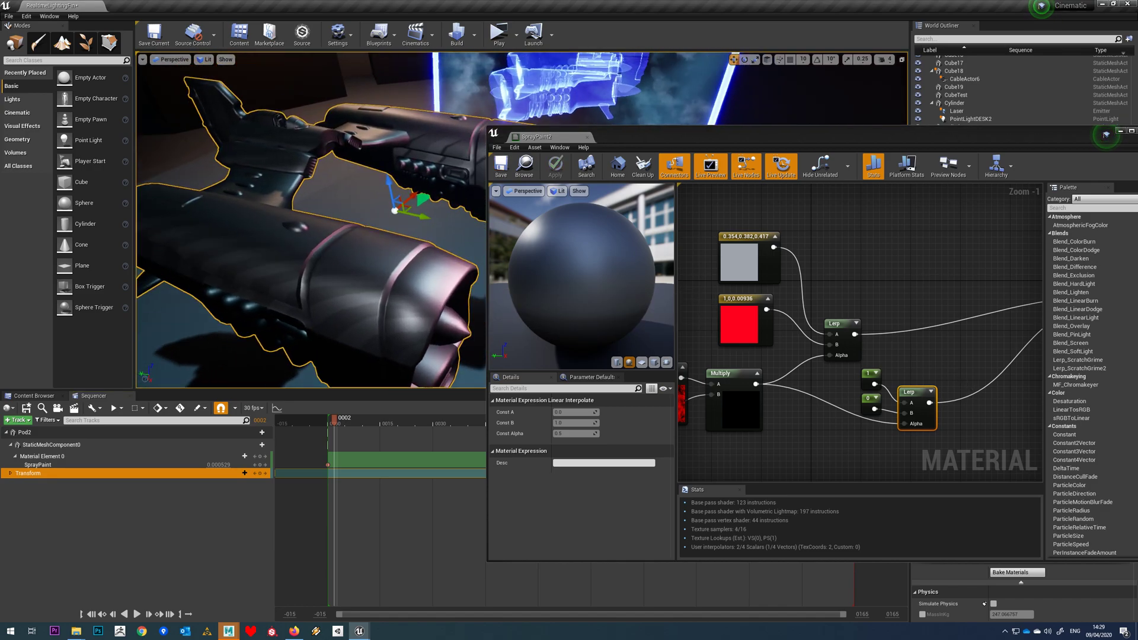
drag(349, 417, 770, 424)
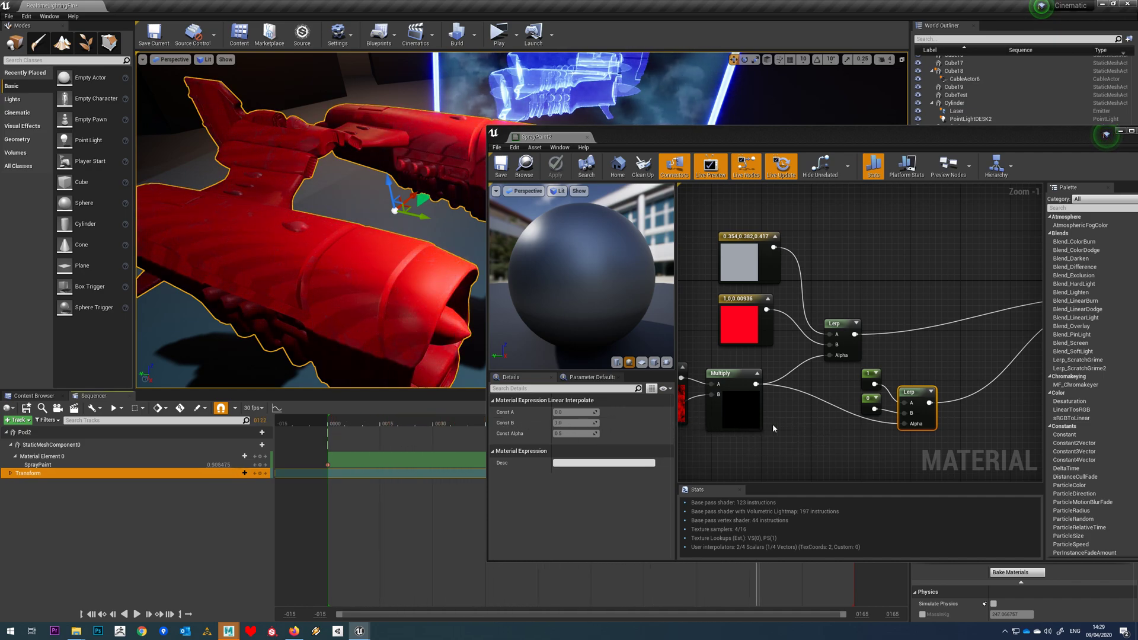
drag(678, 440, 752, 450)
drag(869, 452, 361, 456)
Duplicate the metallic Lerp with its two constants below the original, and wire the Multiply output into the copy's Alpha.
scroll(931, 343, down, 1)
right_drag(930, 343, 863, 314)
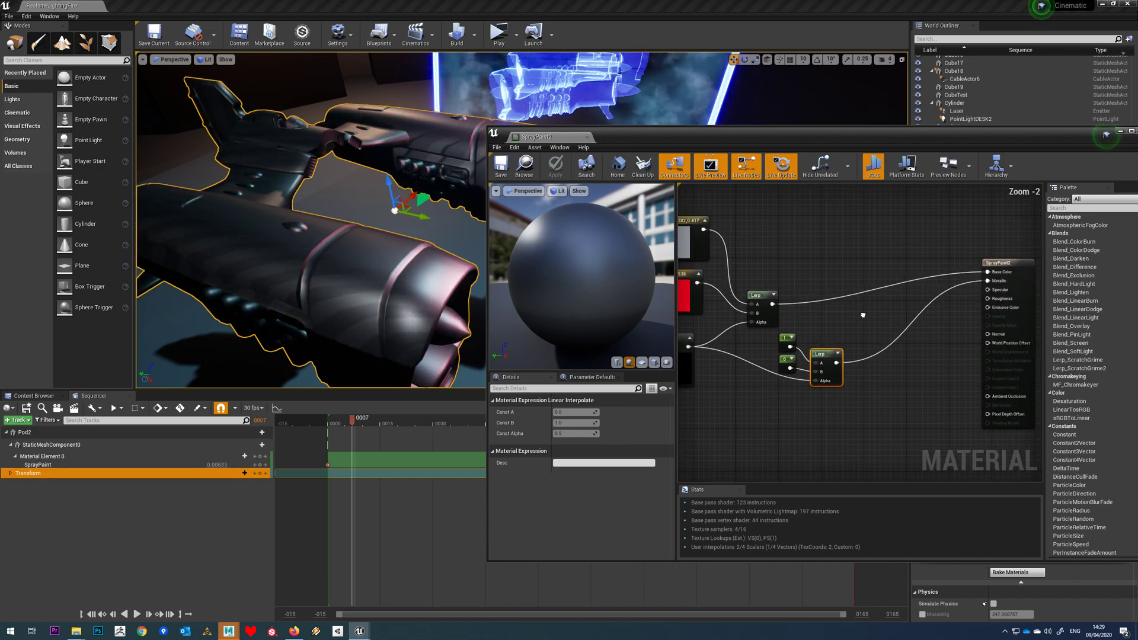
drag(780, 389, 780, 388)
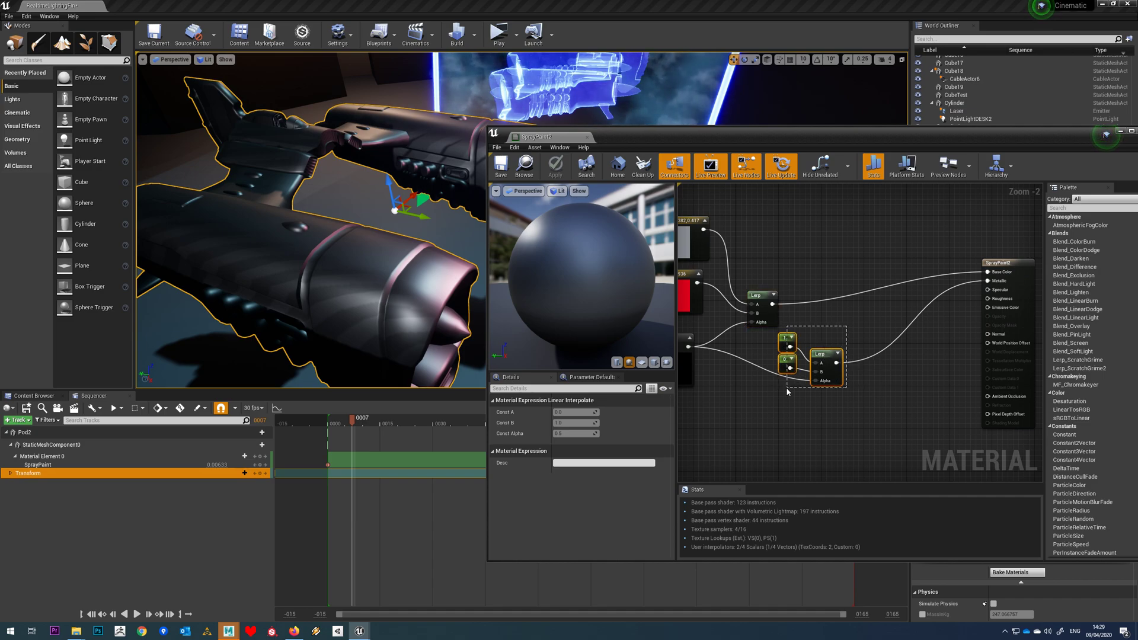
right_click(829, 354)
click(869, 421)
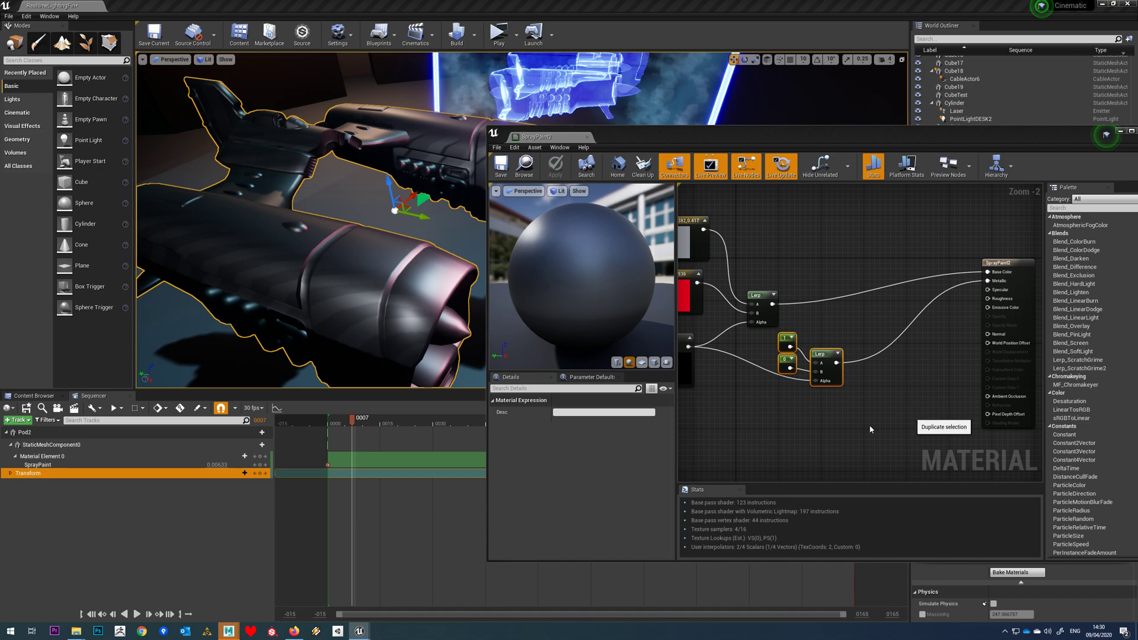
drag(898, 356, 828, 400)
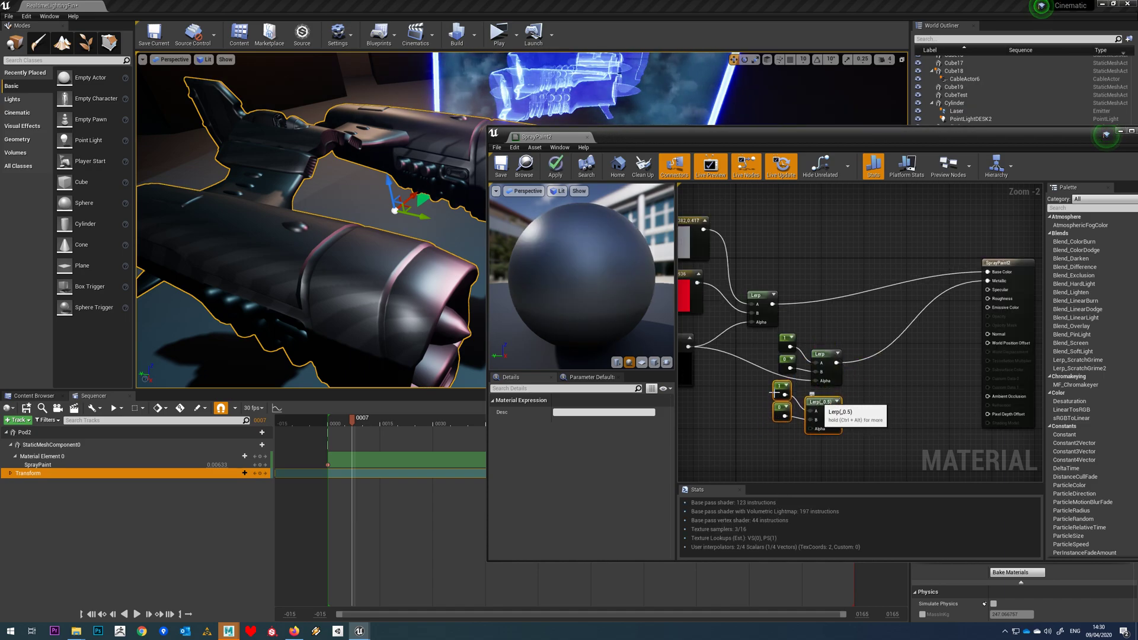
drag(688, 348, 818, 429)
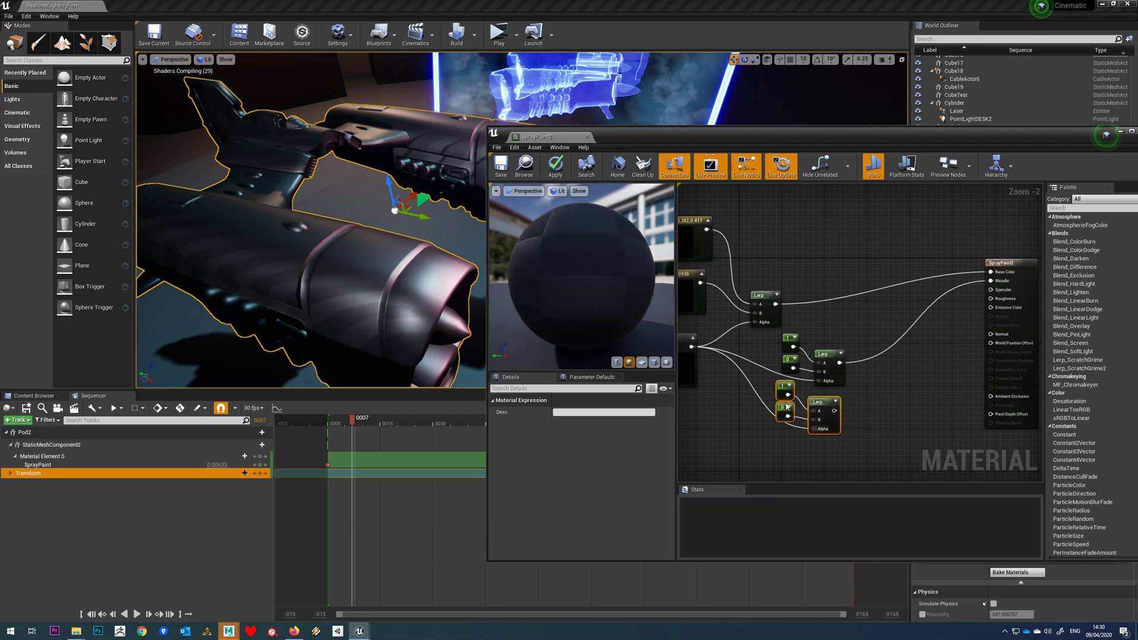
Set the duplicated Lerp's A constant to 0.2 and its B constant to 0.6.
click(785, 389)
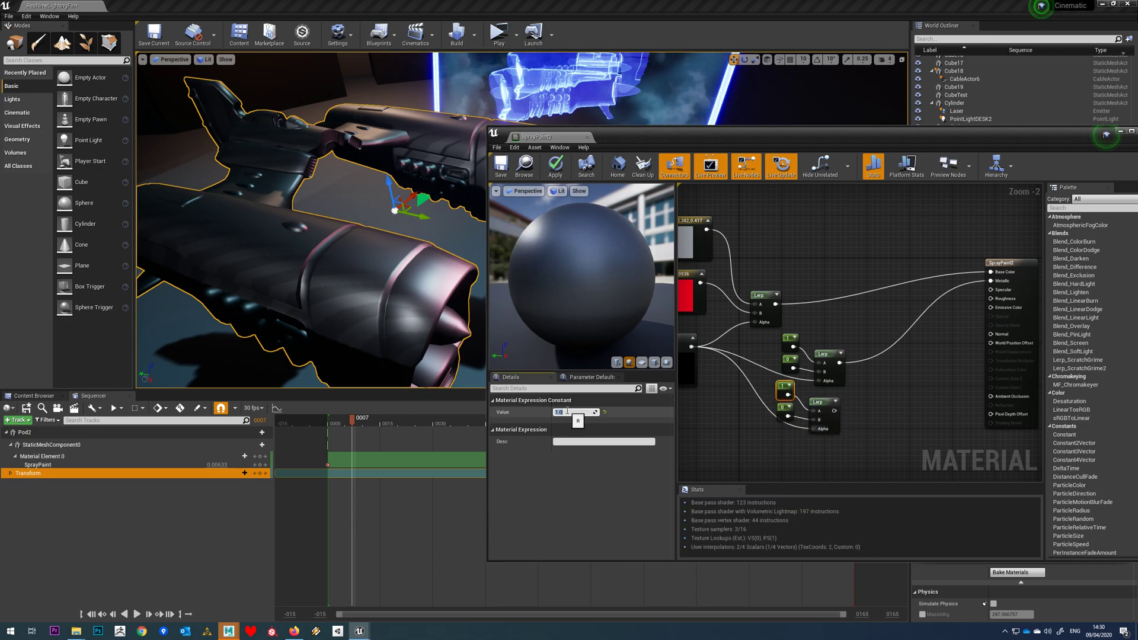
text(.2)
key(Return)
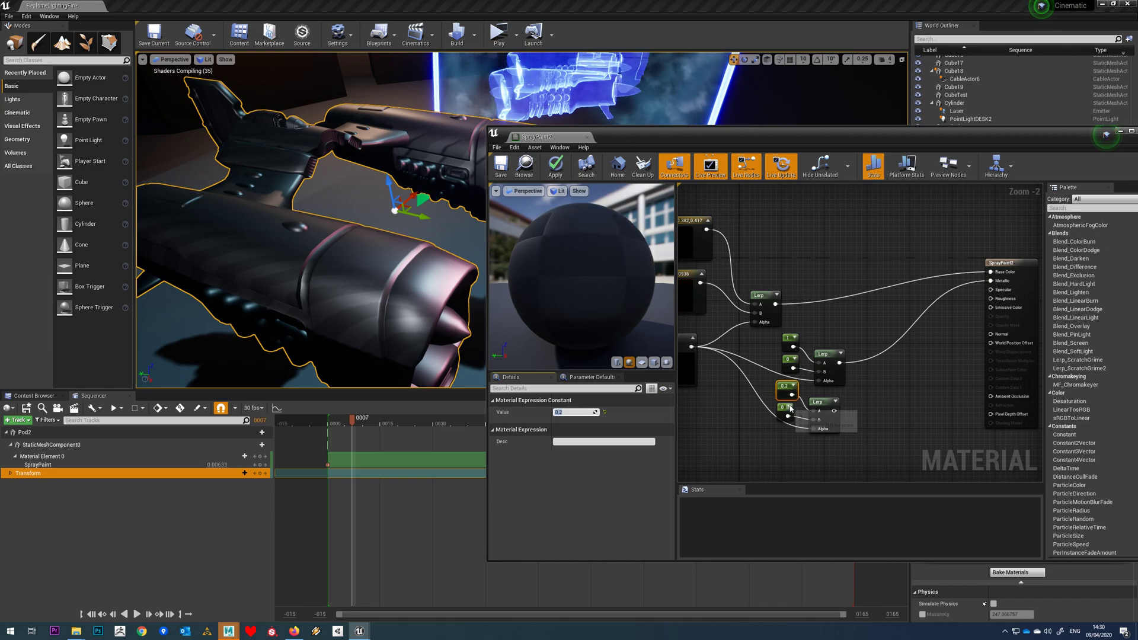
click(781, 408)
click(572, 412)
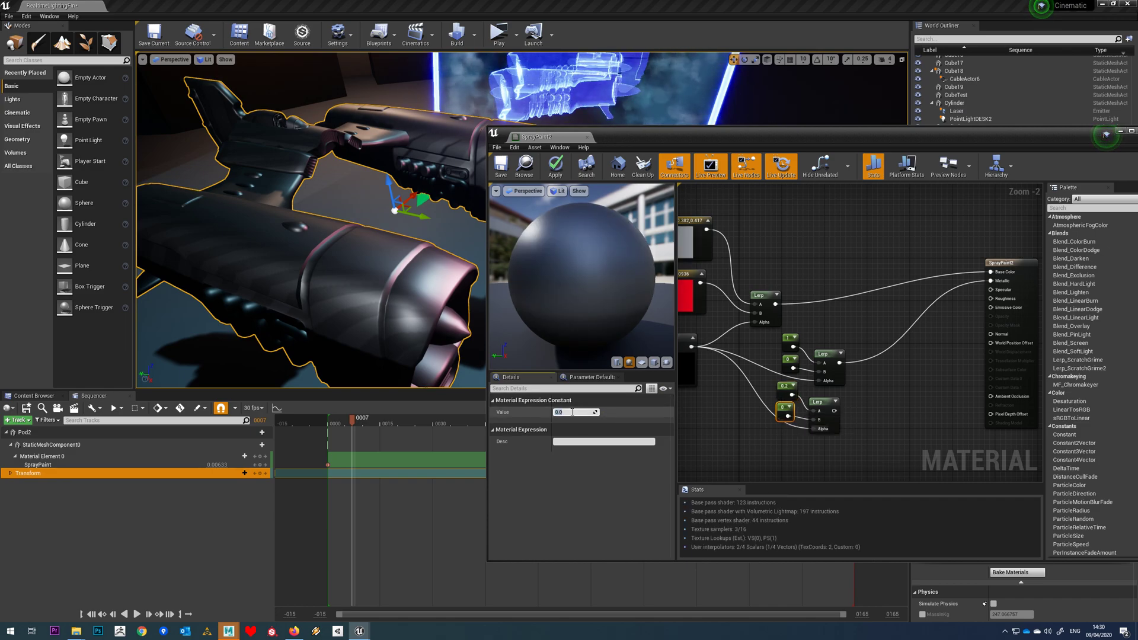
text(.5)
key(Return)
Connect the duplicated Lerp to the material's Roughness input and save the material.
drag(833, 409, 997, 308)
drag(999, 302, 998, 301)
right_drag(875, 391, 925, 383)
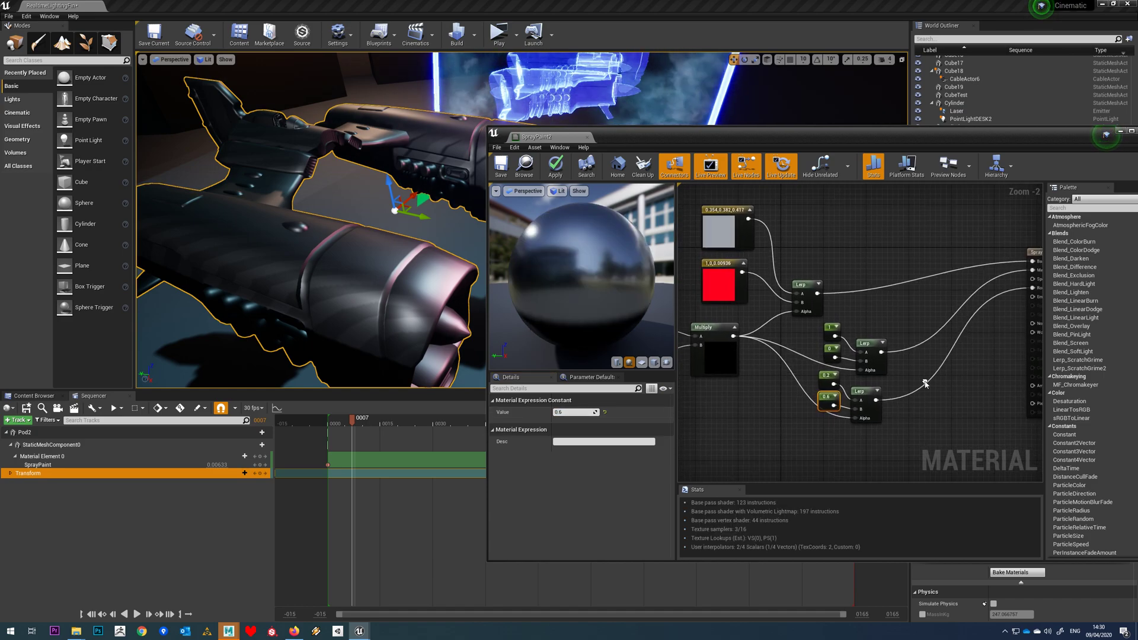
scroll(923, 381, up, 1)
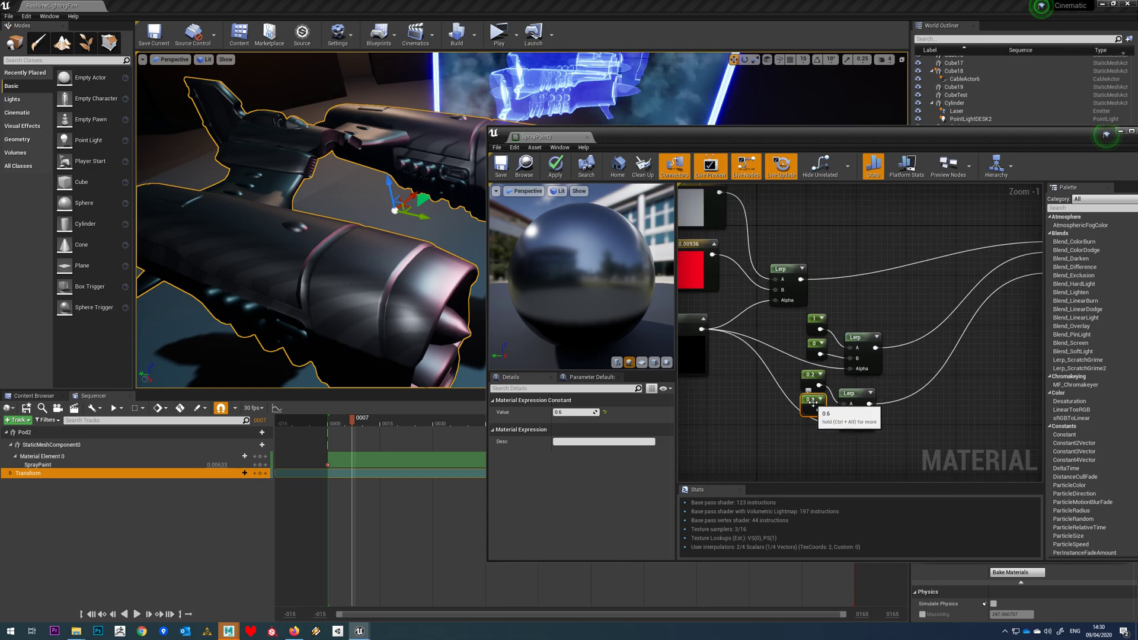
click(502, 172)
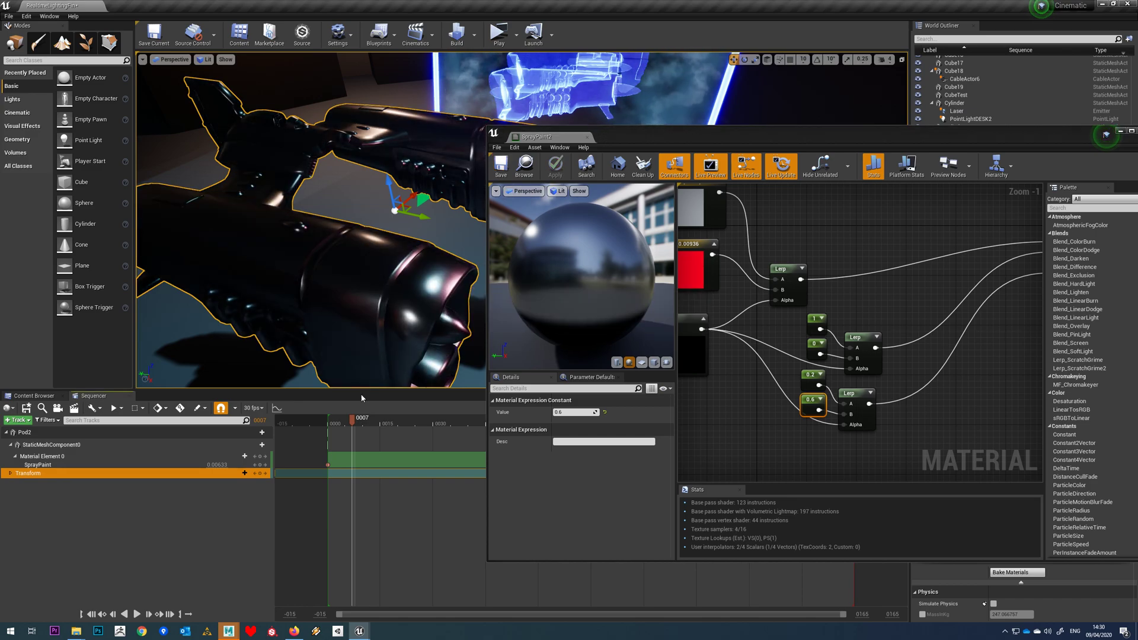
Scrub the sequence to review Pod2's paint transition with the roughness blend, and look over the material's node connections.
drag(353, 420, 764, 417)
click(377, 422)
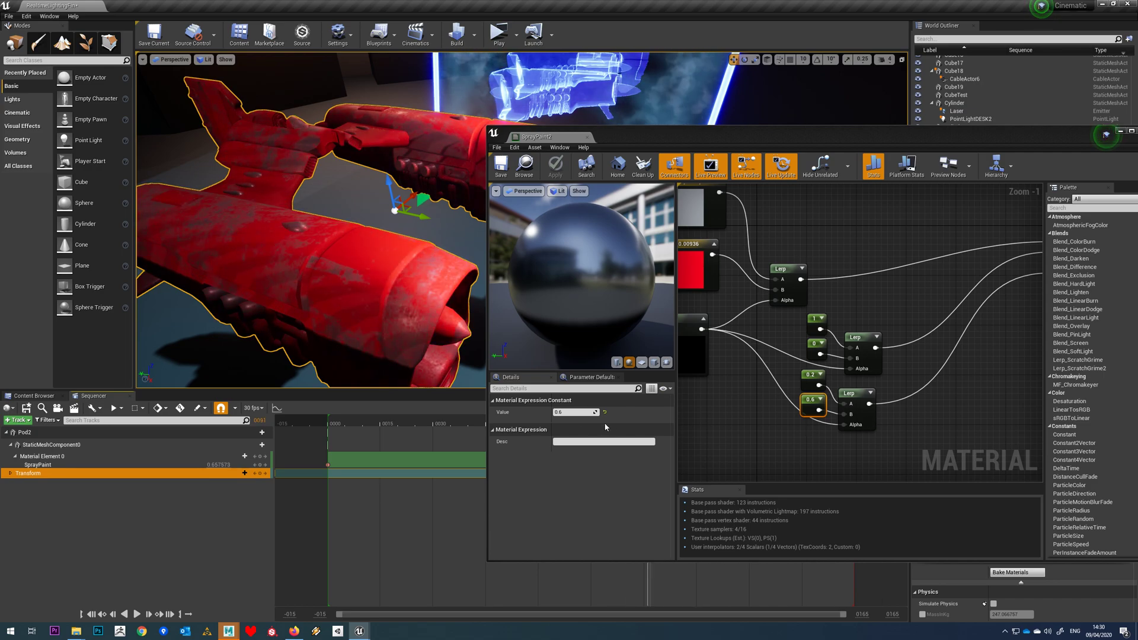
right_drag(829, 323, 867, 306)
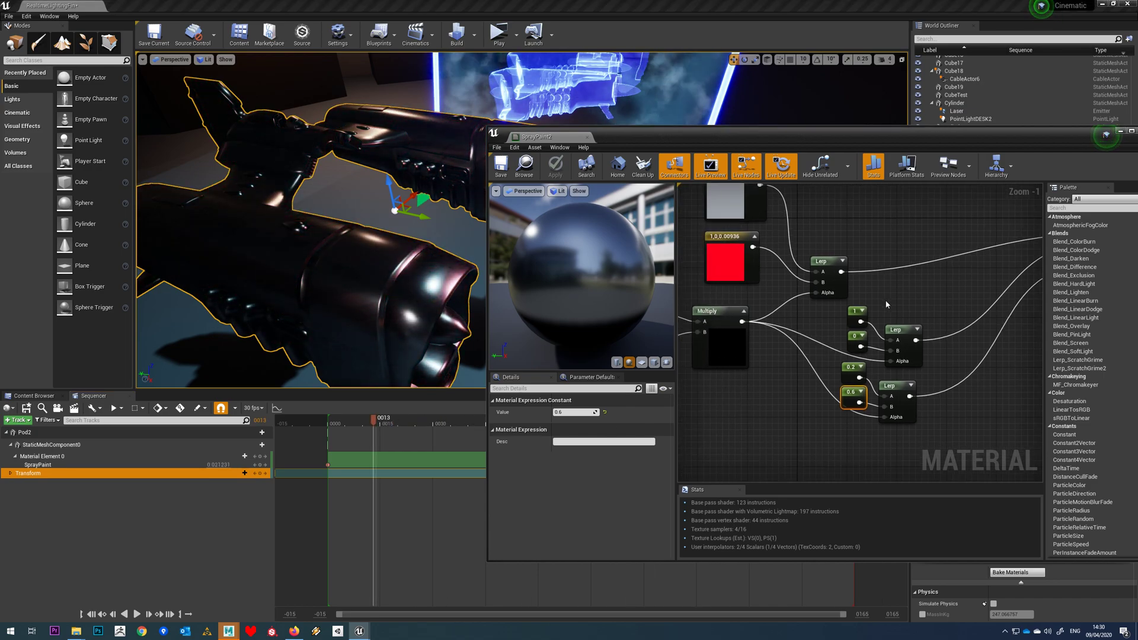
scroll(867, 306, down, 1)
mouse_move(806, 351)
right_down()
mouse_move(829, 406)
mouse_move(843, 373)
mouse_move(869, 362)
mouse_move(815, 366)
right_up()
scroll(869, 362, down, 2)
scroll(818, 370, up, 1)
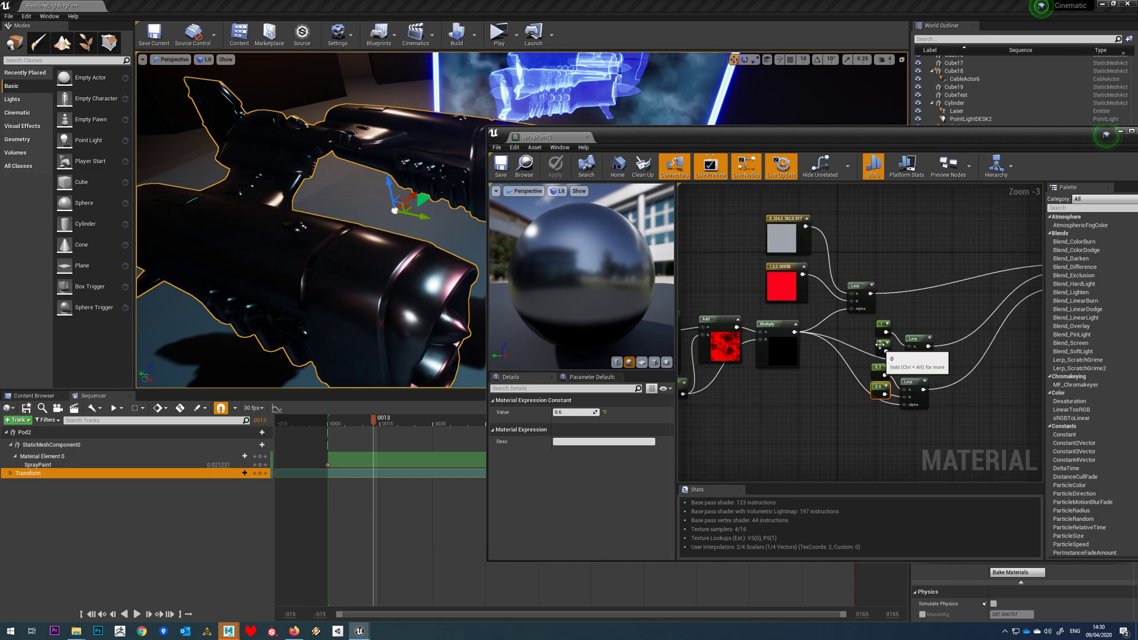
scroll(881, 347, up, 1)
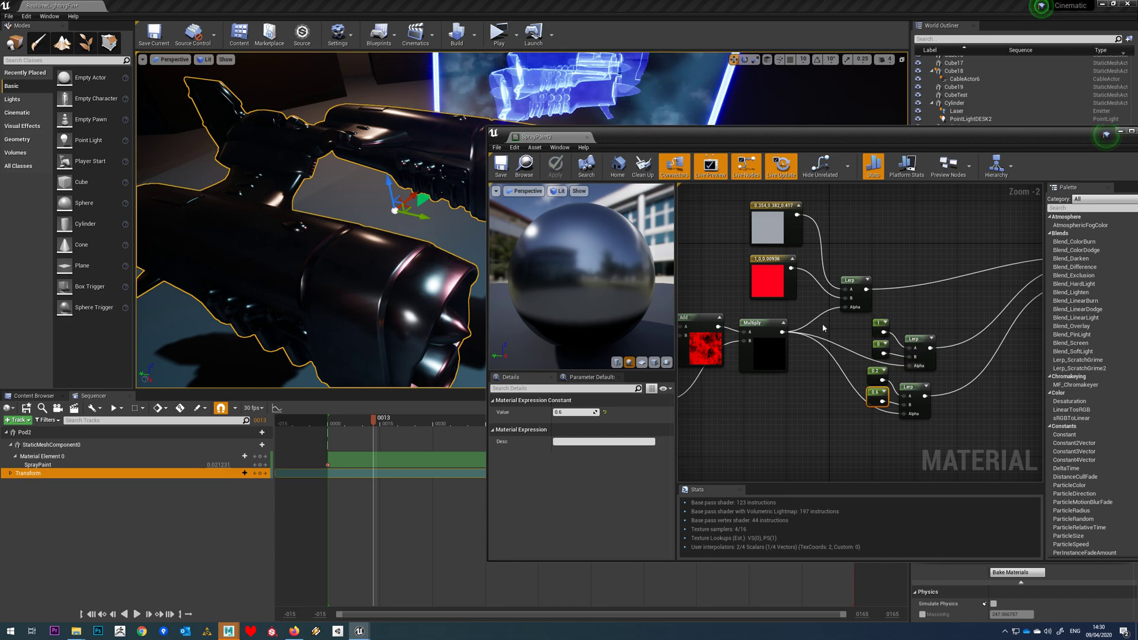
right_drag(823, 328, 784, 301)
right_drag(937, 305, 840, 254)
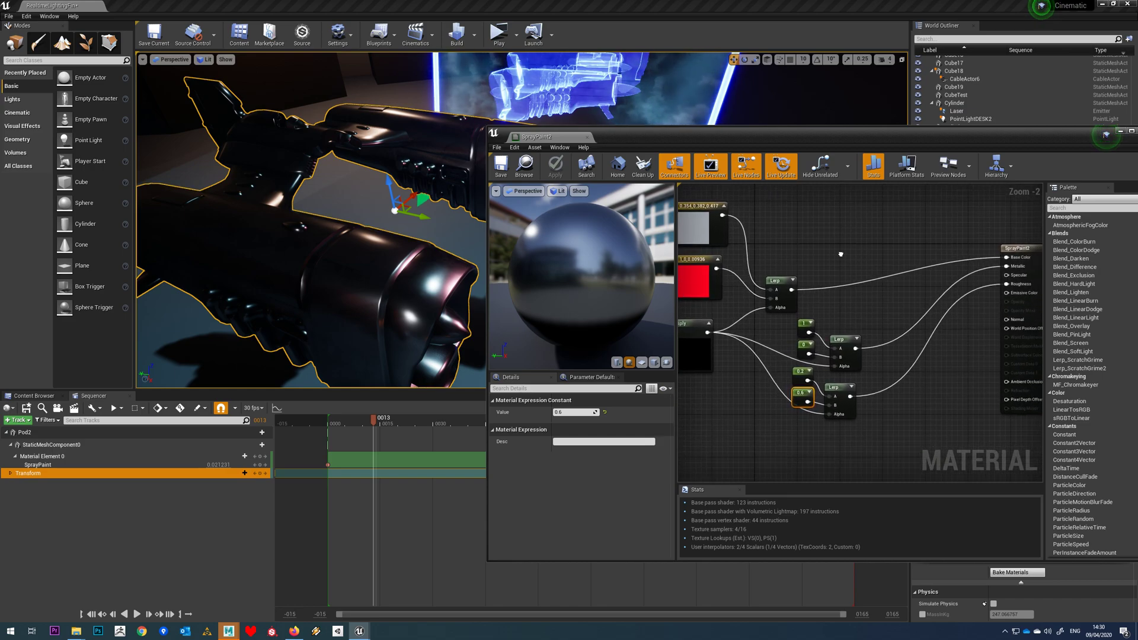
right_drag(886, 295, 836, 261)
right_drag(866, 349, 986, 295)
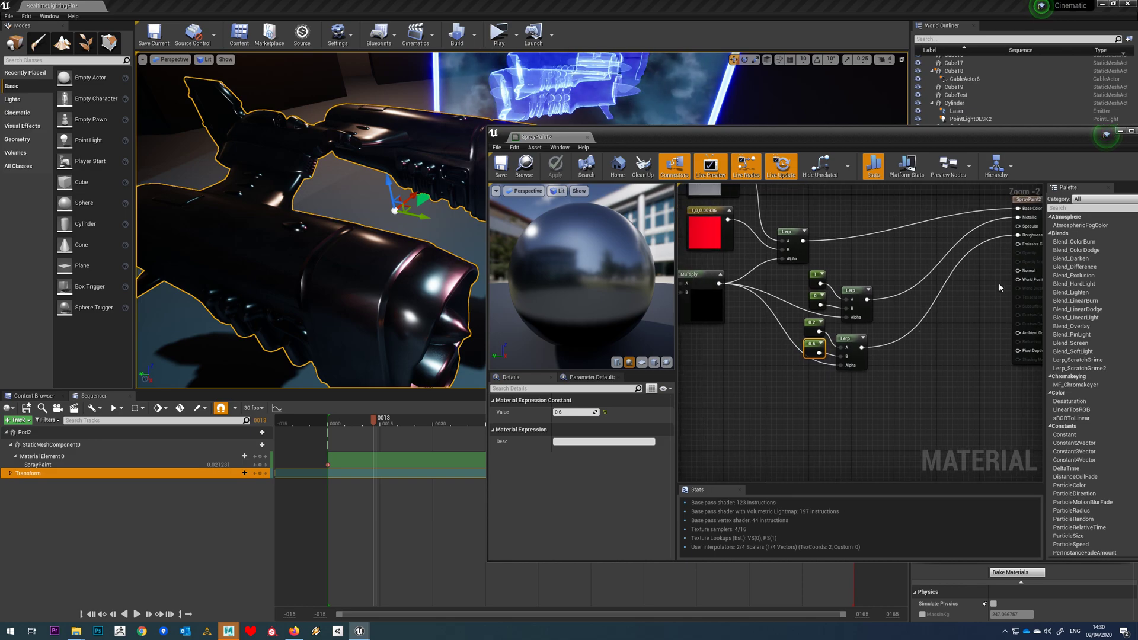
Add a third Lerp below the roughness one, with two Texture Sample nodes feeding its A and B inputs.
right_drag(877, 403, 810, 395)
click(856, 400)
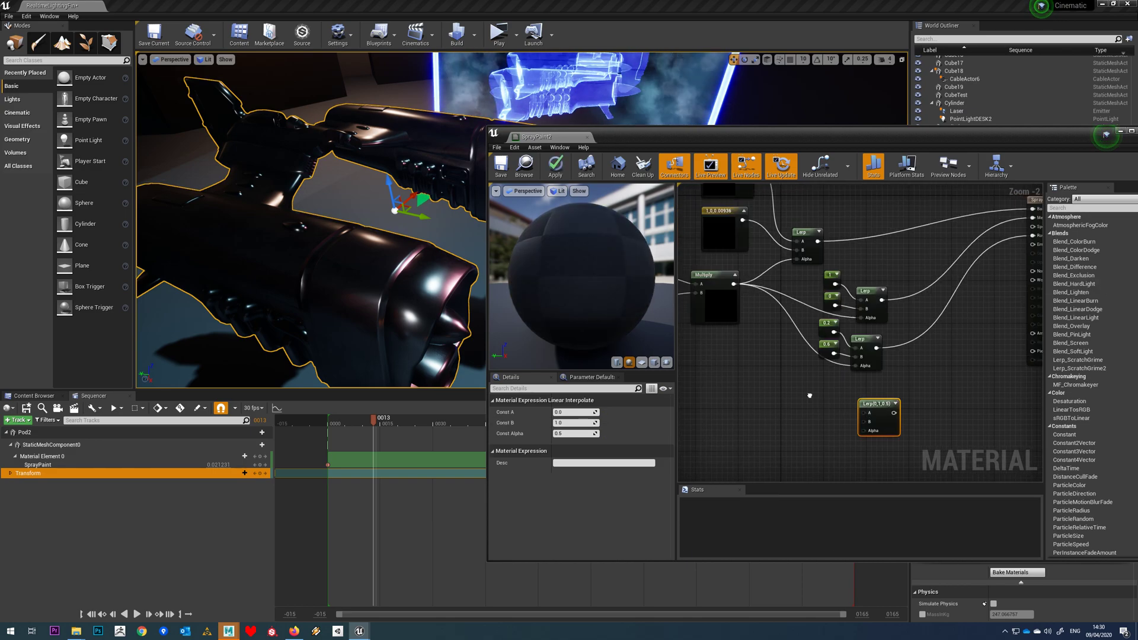
click(793, 384)
right_drag(778, 359, 766, 283)
click(770, 412)
drag(786, 416, 792, 380)
drag(833, 312, 865, 346)
Wire the Multiply output into the Alpha input of the new texture Lerp.
right_drag(736, 212, 788, 269)
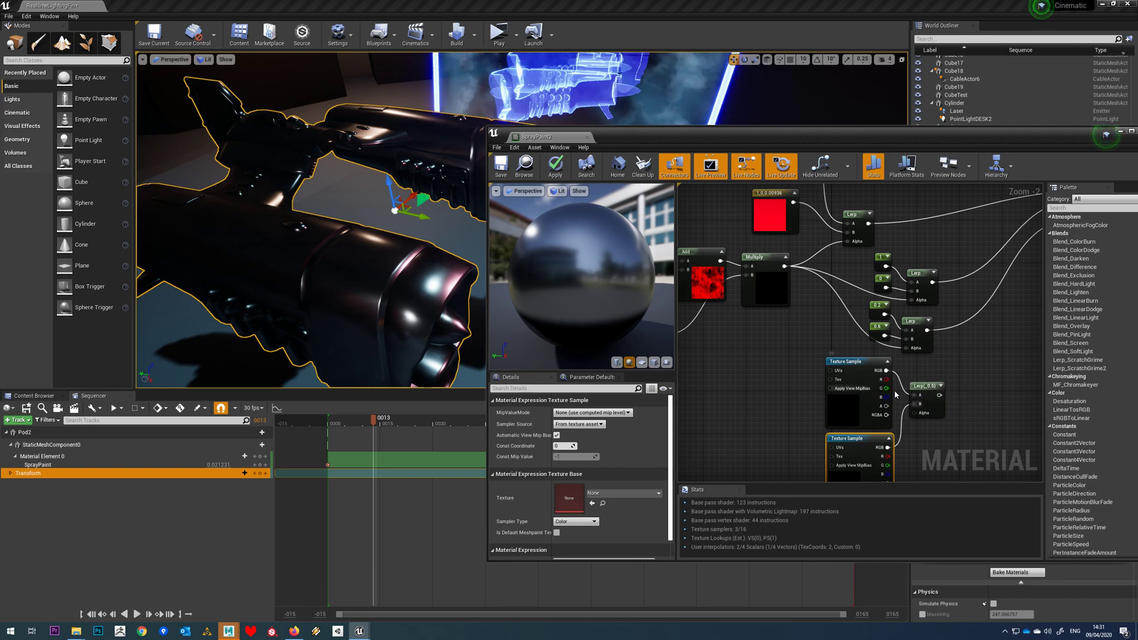
drag(784, 269, 849, 358)
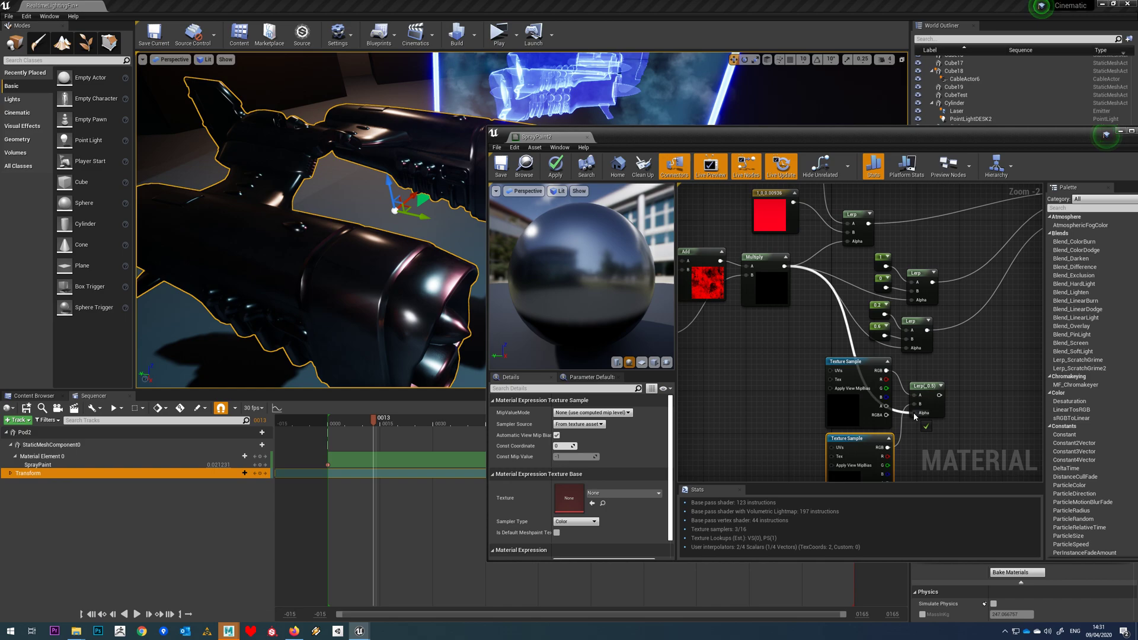
drag(915, 416, 914, 416)
Assign a normal map texture to the upper Texture Sample feeding the new Lerp's A input.
right_drag(978, 389, 953, 344)
click(819, 366)
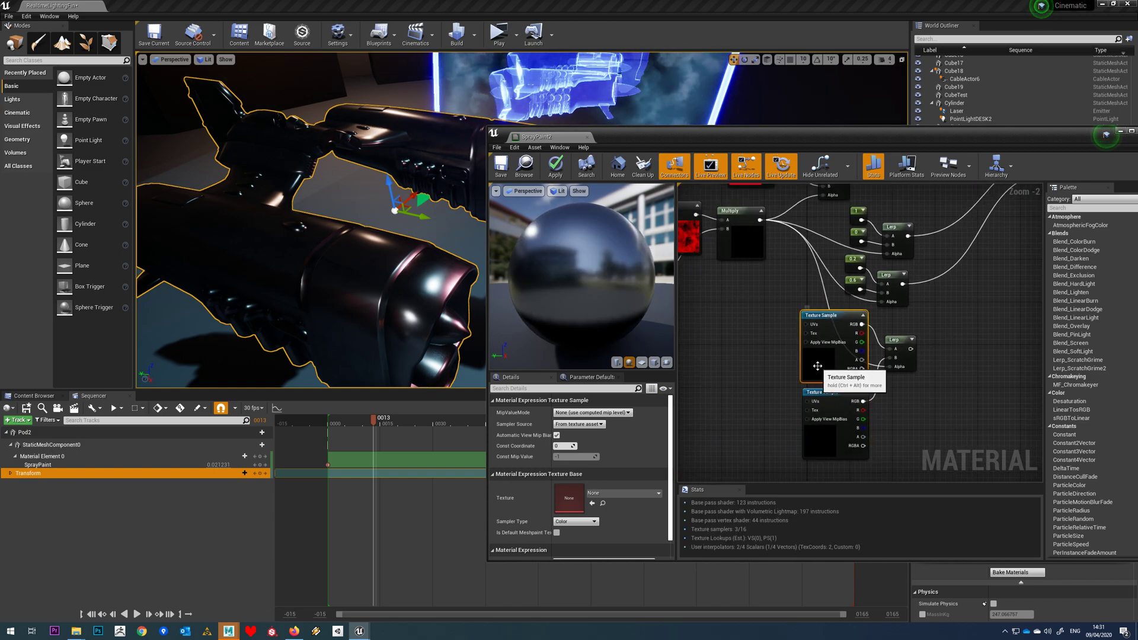
click(604, 492)
scroll(649, 433, down, 3)
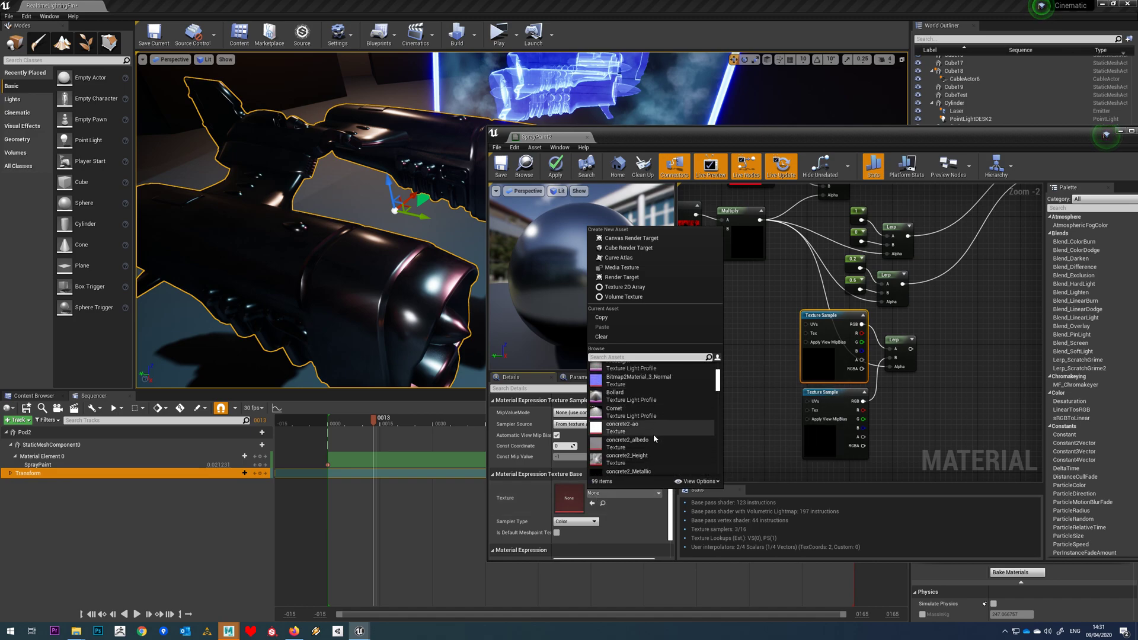
click(632, 448)
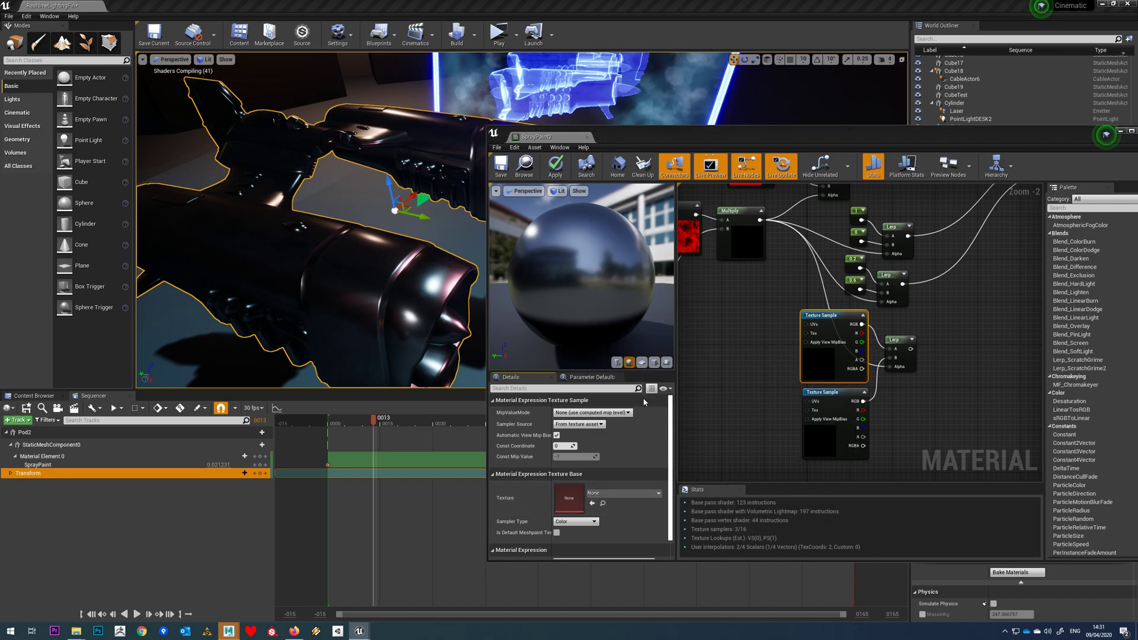
Assign the dusty-ground-gravel1-Normal-ogl texture to the lower Texture Sample.
click(821, 446)
click(623, 493)
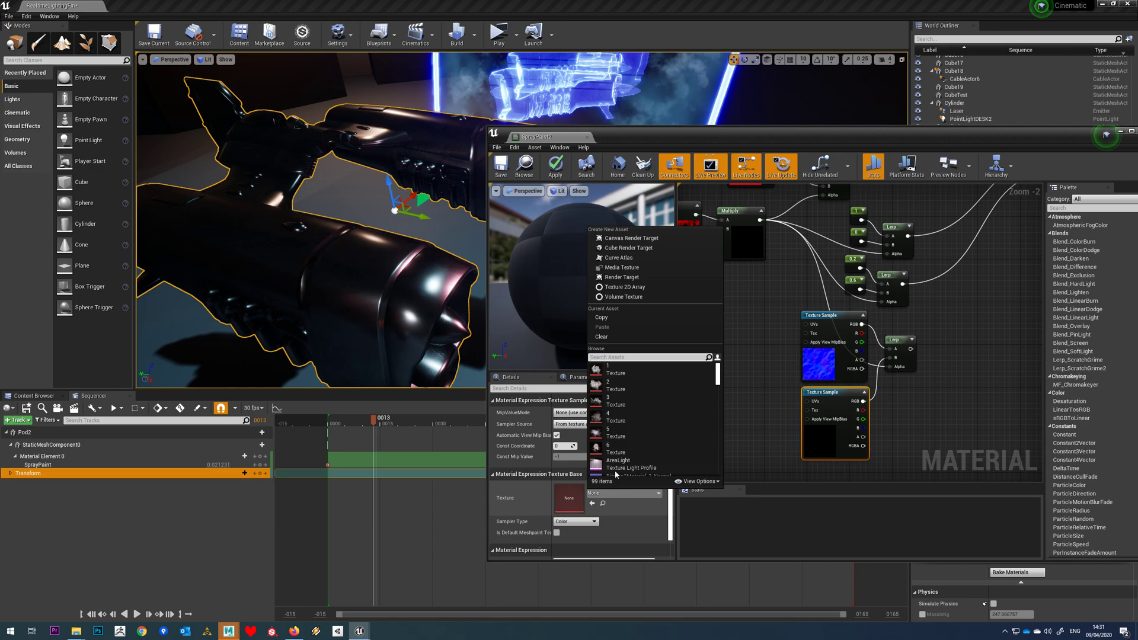
scroll(639, 451, down, 5)
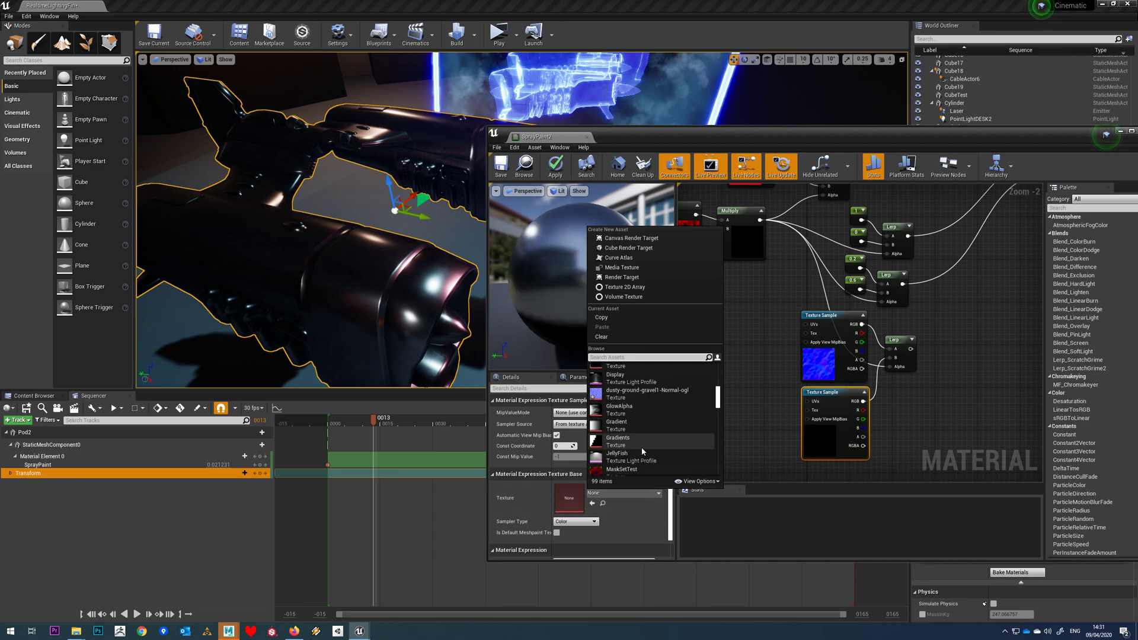
click(640, 392)
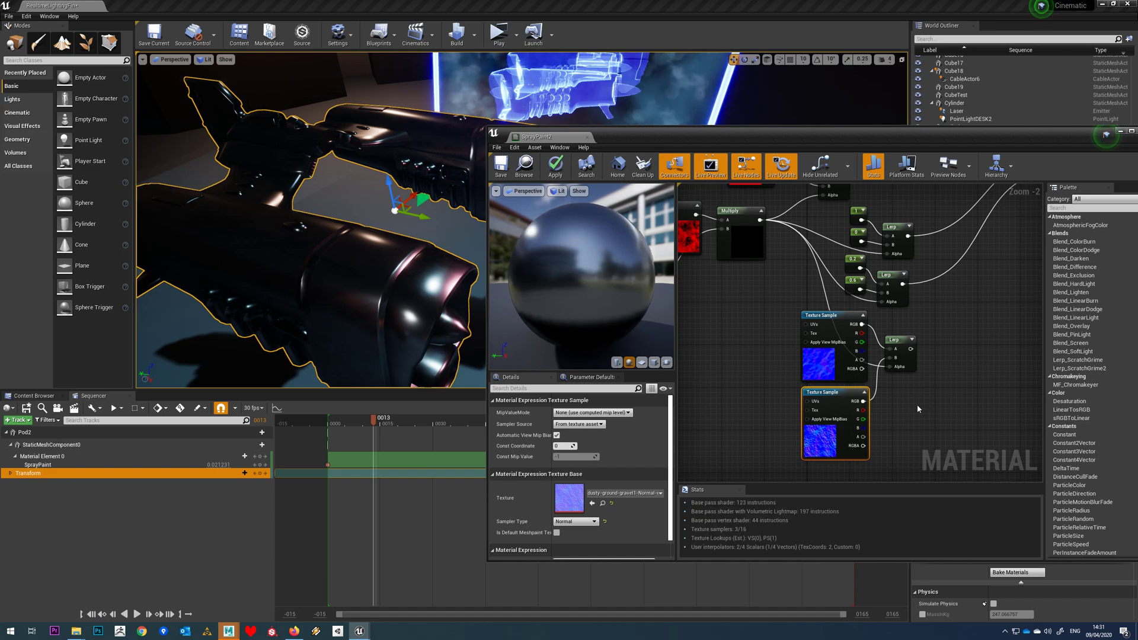
Connect the texture Lerp's output to the material's Normal input and save the material.
right_drag(936, 376, 819, 471)
drag(787, 461, 937, 321)
click(503, 167)
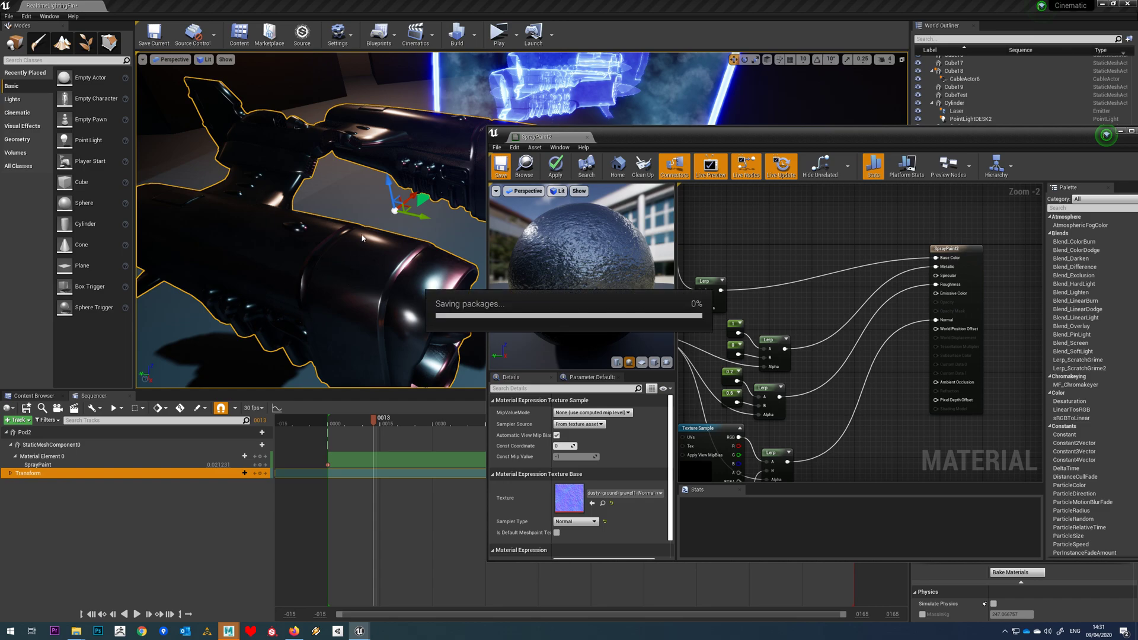
View Pod2 from farther back and scrub the sequence forward and back to review the normal map blend.
scroll(350, 250, down, 3)
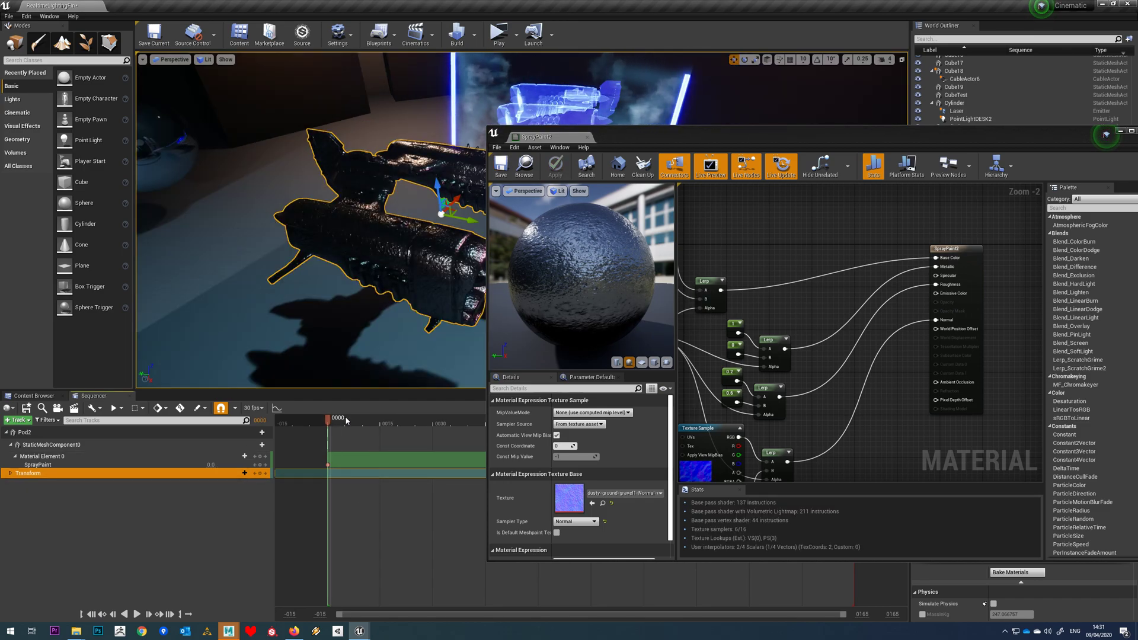
key(space)
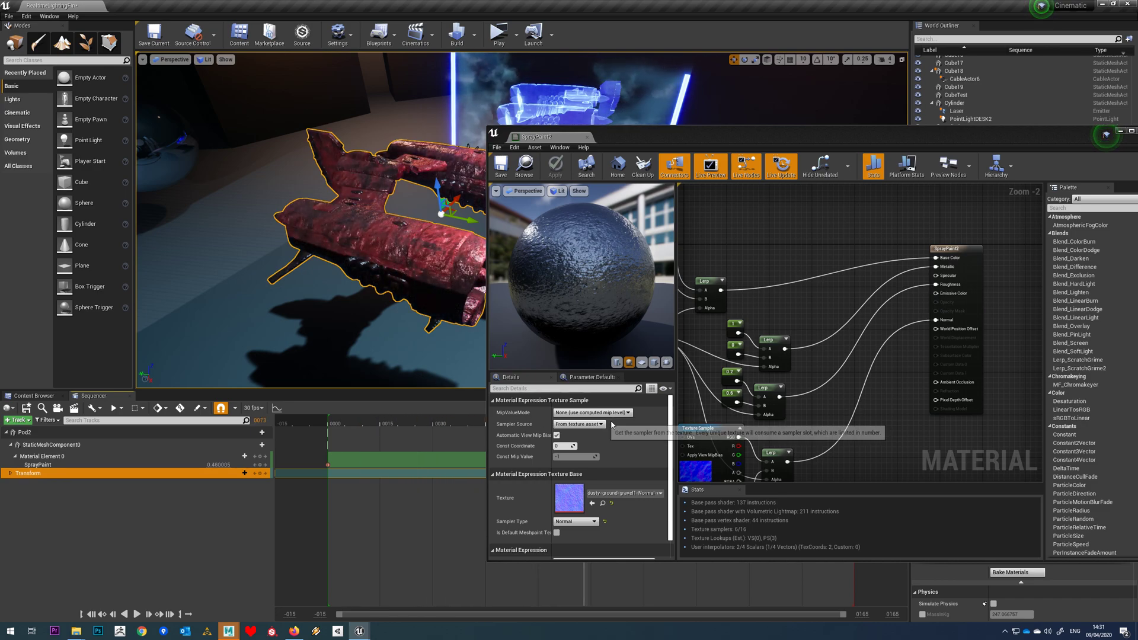
drag(828, 432, 351, 444)
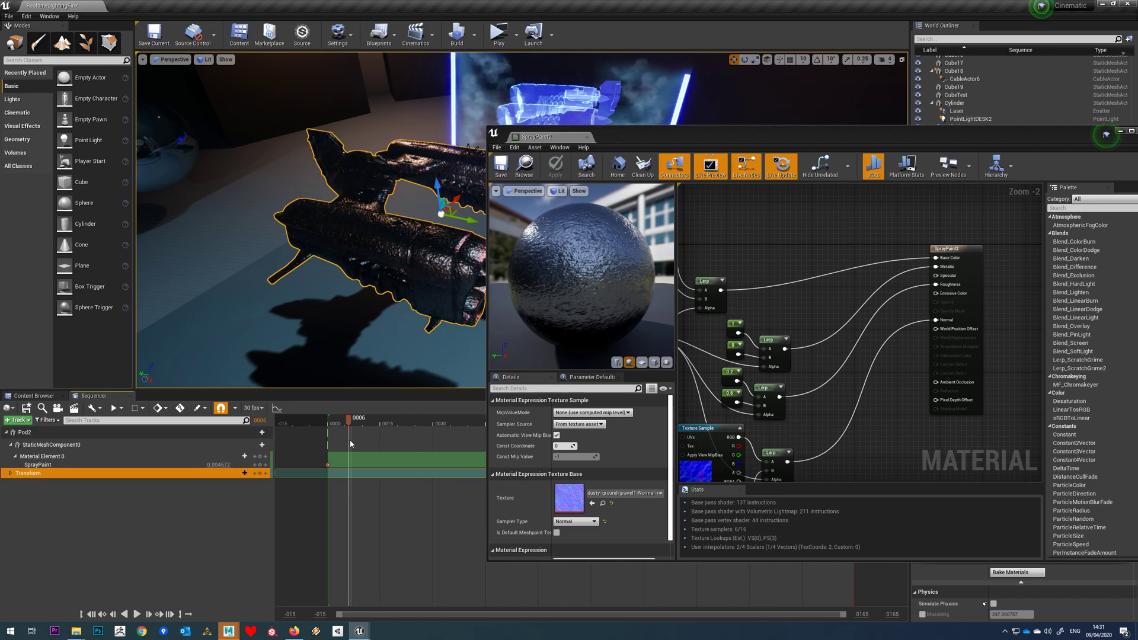
Add a TextureCoordinate node beside the two normal map Texture Samples.
right_drag(817, 380, 950, 287)
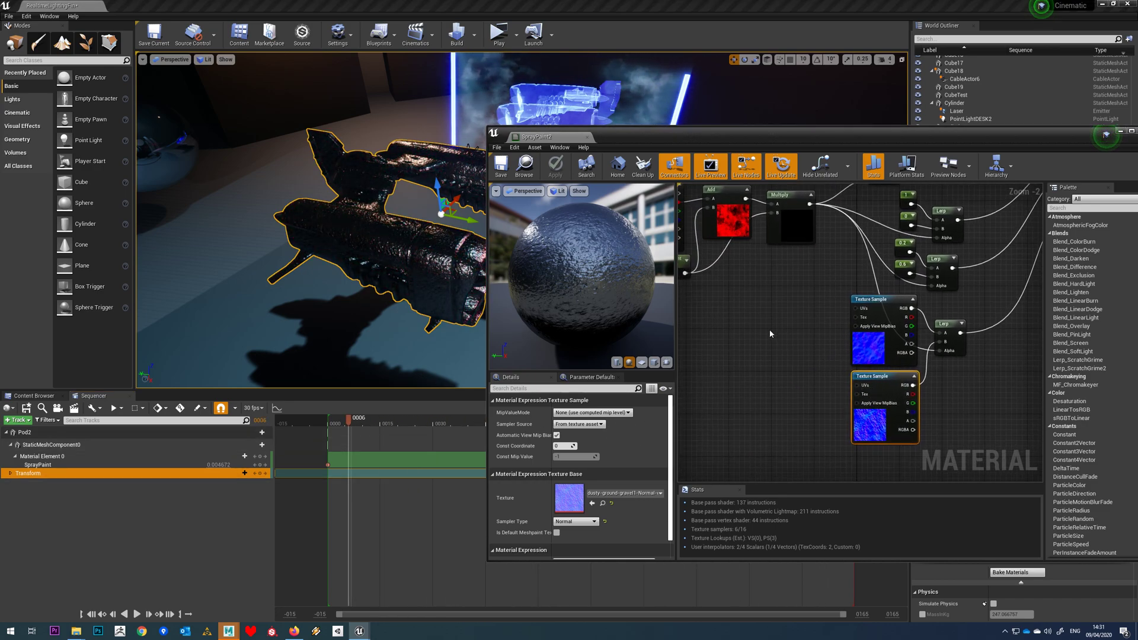
right_drag(748, 333, 732, 348)
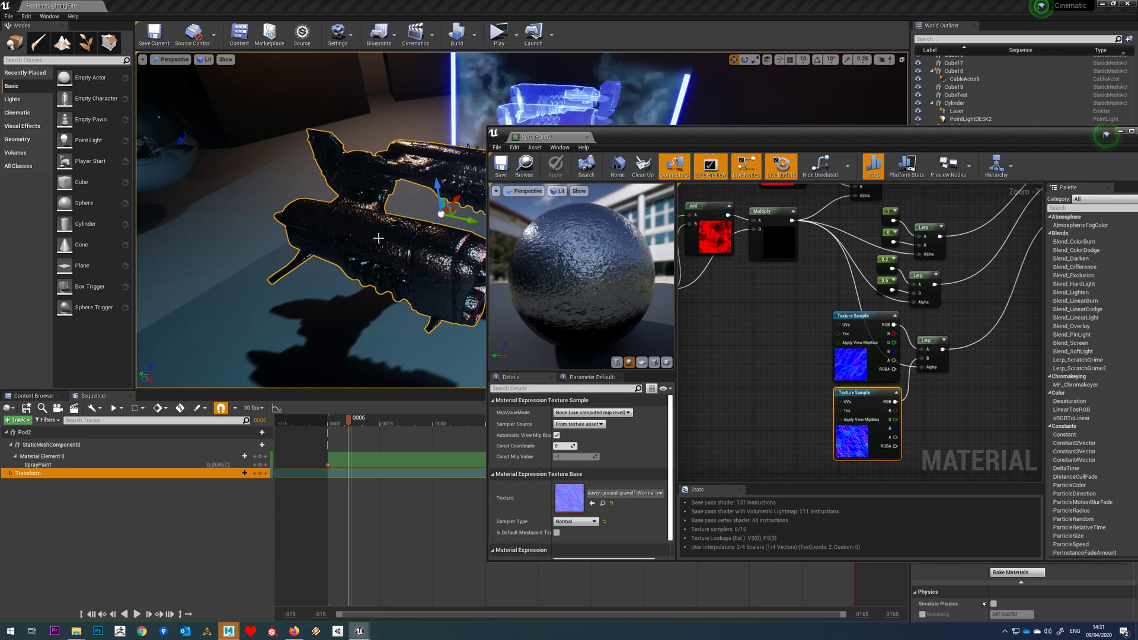
scroll(774, 340, up, 1)
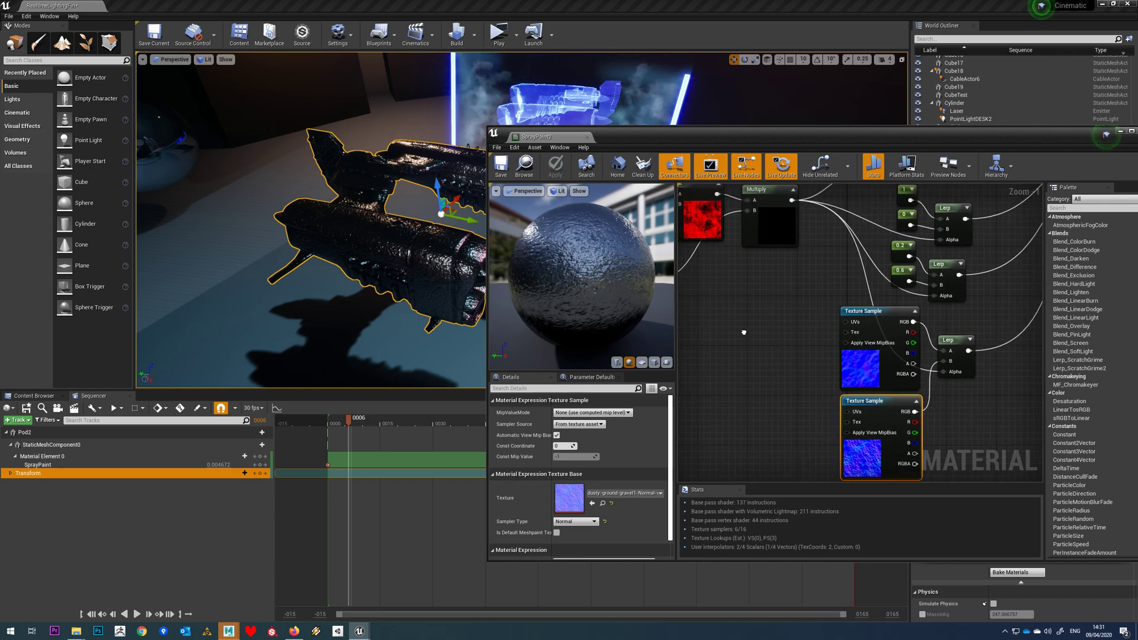
right_click(746, 335)
text(texc)
key(BackSpace)
text(ture)
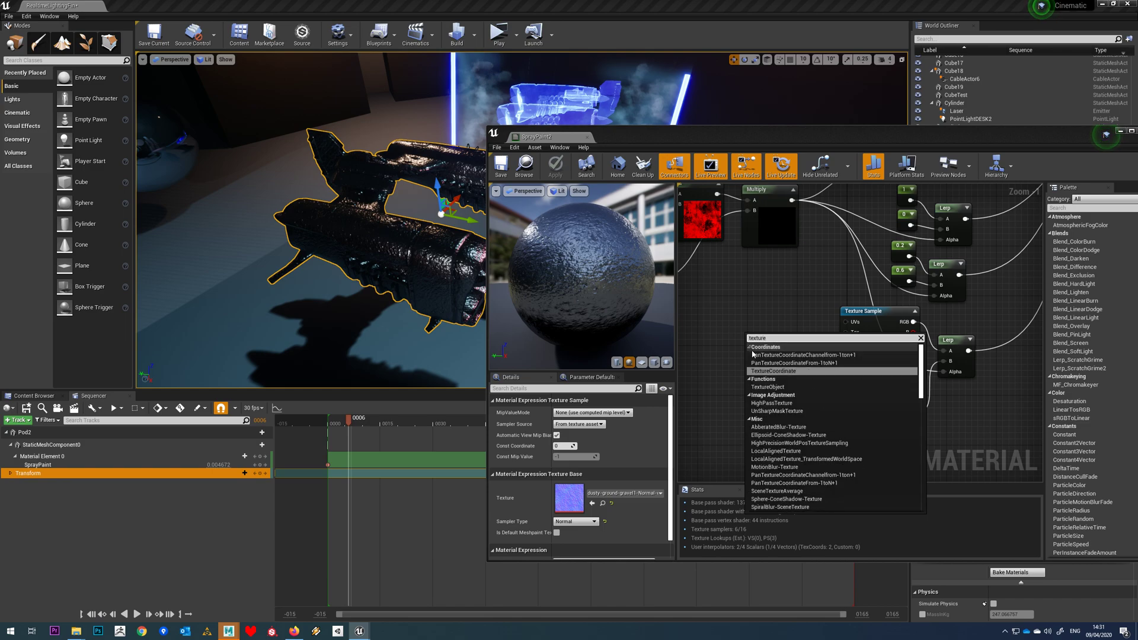
click(817, 370)
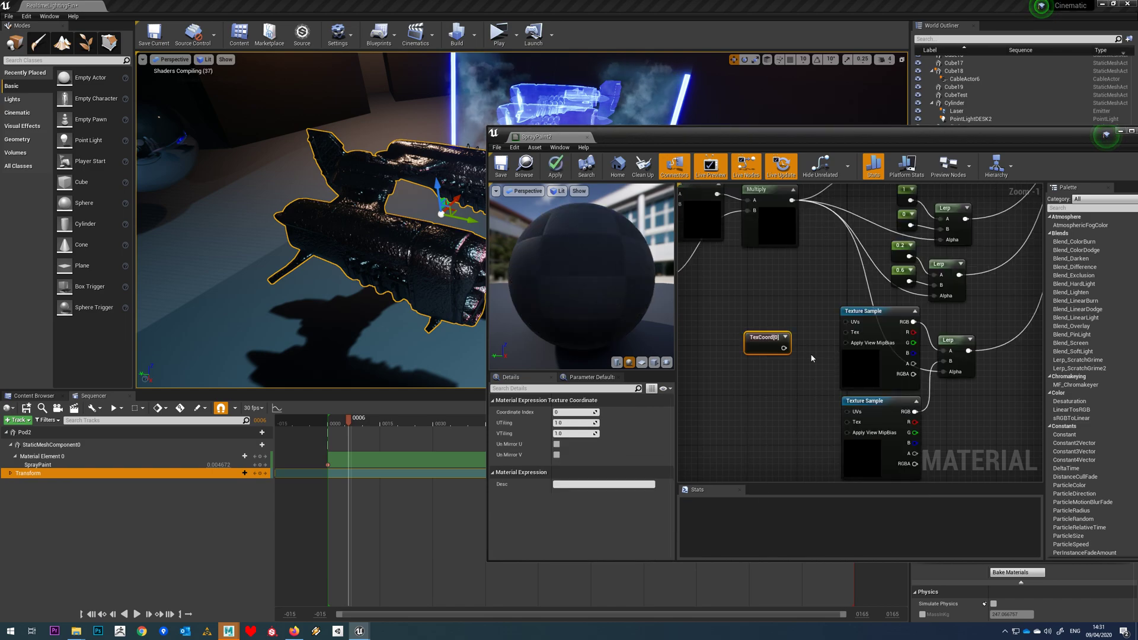
Connect the texture coordinate node to the UVs of both normal map samples and position it in front of them.
drag(754, 342, 739, 324)
click(784, 332)
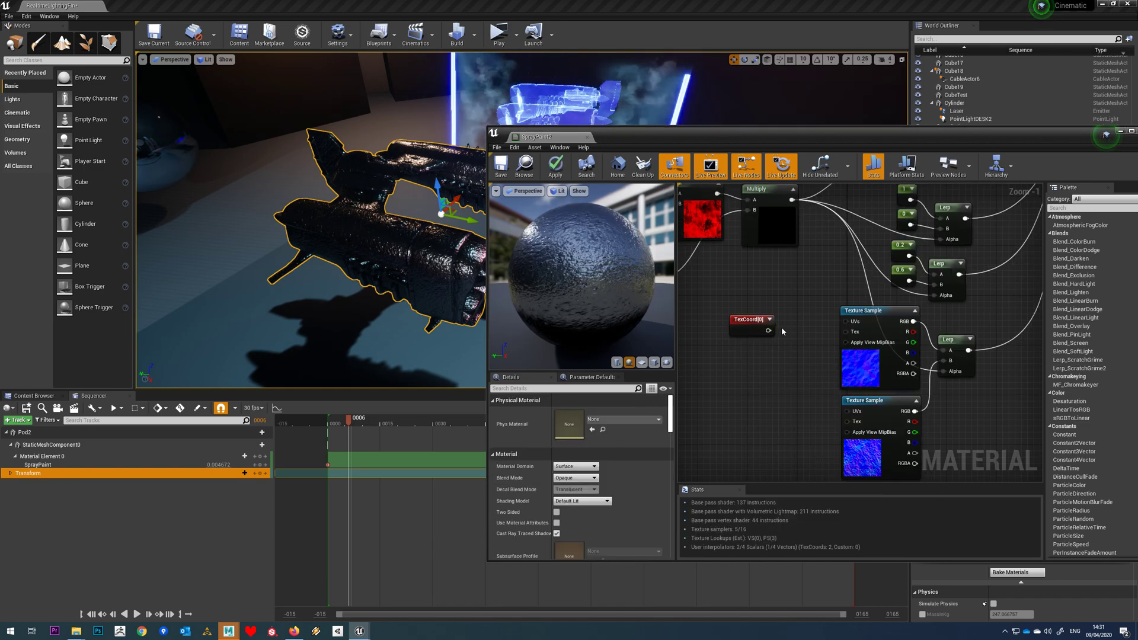
drag(845, 324, 847, 321)
drag(768, 331, 847, 411)
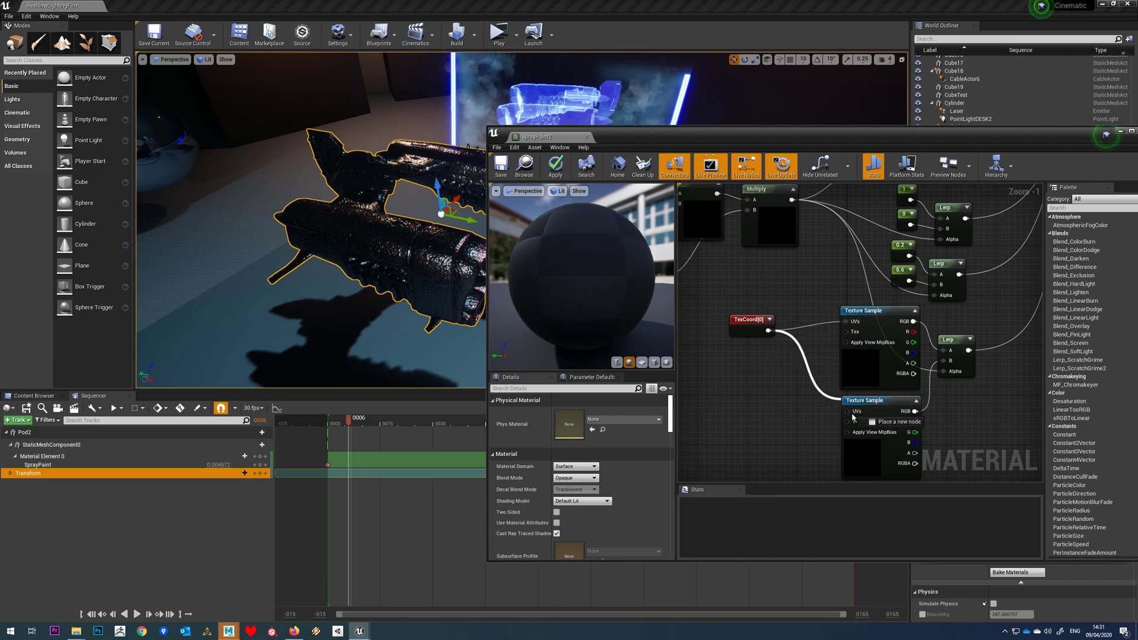
drag(746, 324, 755, 336)
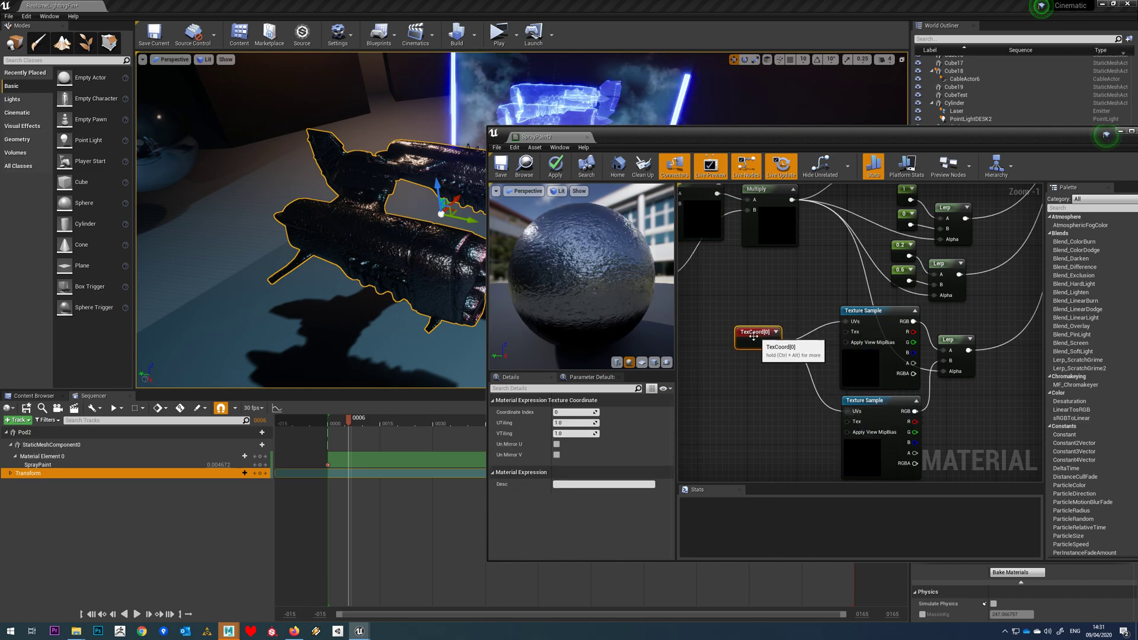
Set the texture coordinate's UTiling and VTiling to 20 and save the material.
text(20)
click(564, 433)
text(20)
key(Return)
click(499, 167)
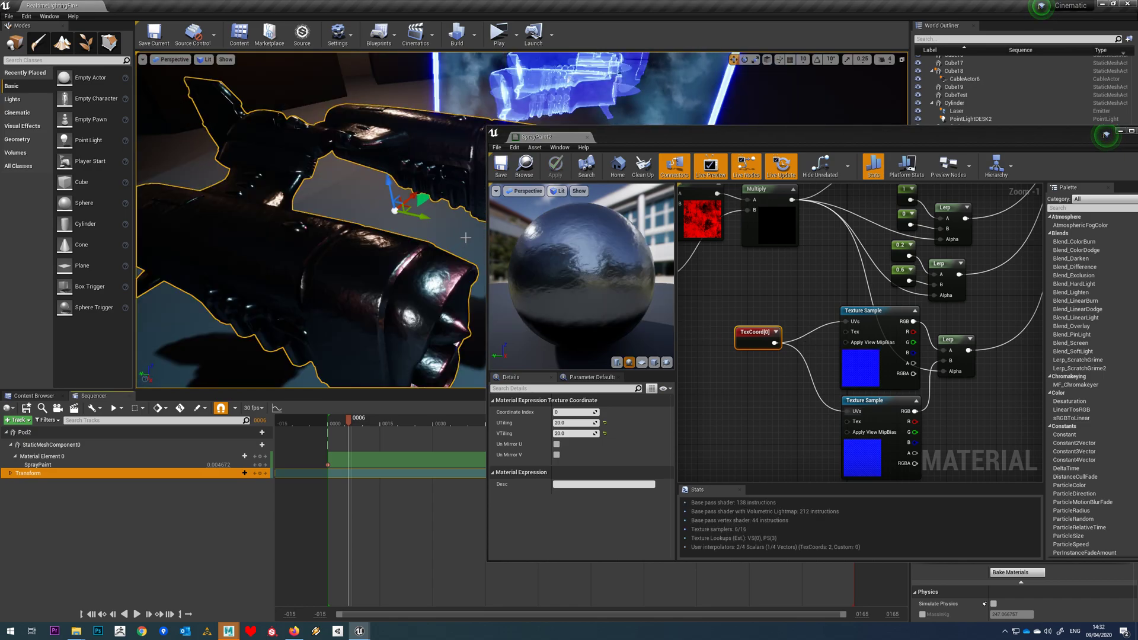
Move the material editor window clear of the viewport and run the sequence to review Pod2's full paint transition.
right_drag(853, 272, 788, 300)
scroll(788, 299, down, 3)
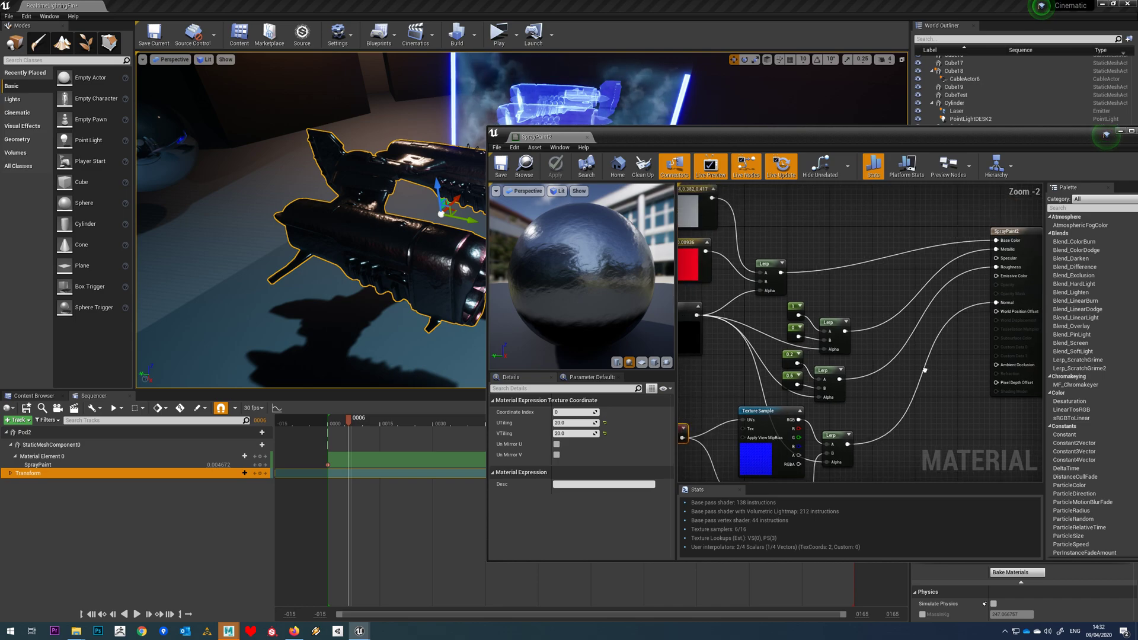
right_drag(790, 369, 824, 320)
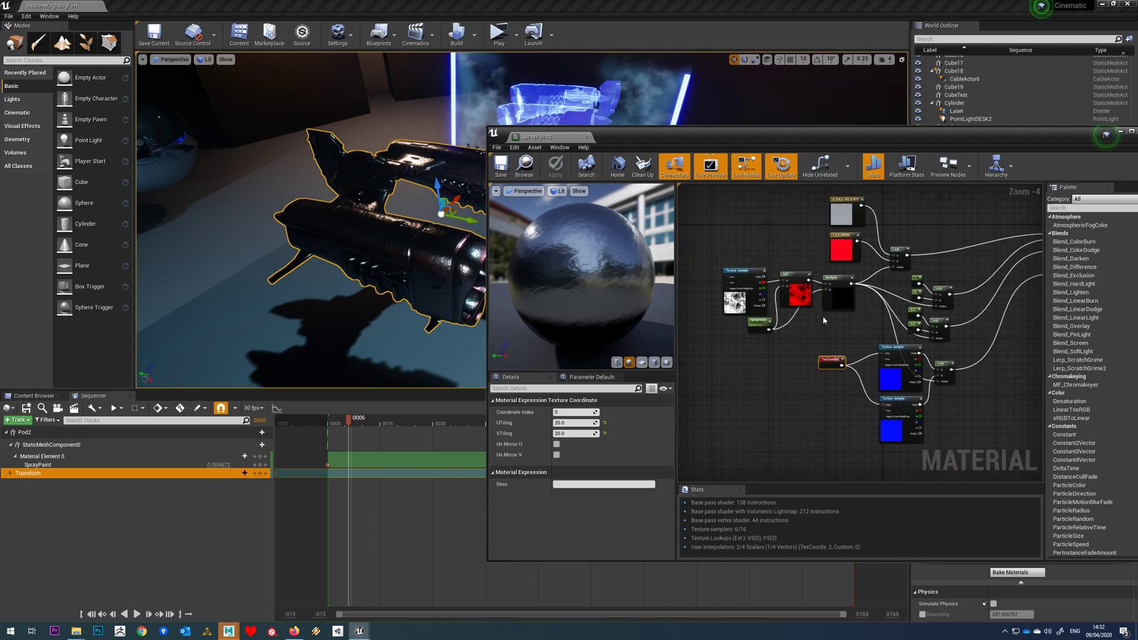
mouse_move(649, 135)
mouse_down()
mouse_move(827, 293)
mouse_move(852, 330)
mouse_up()
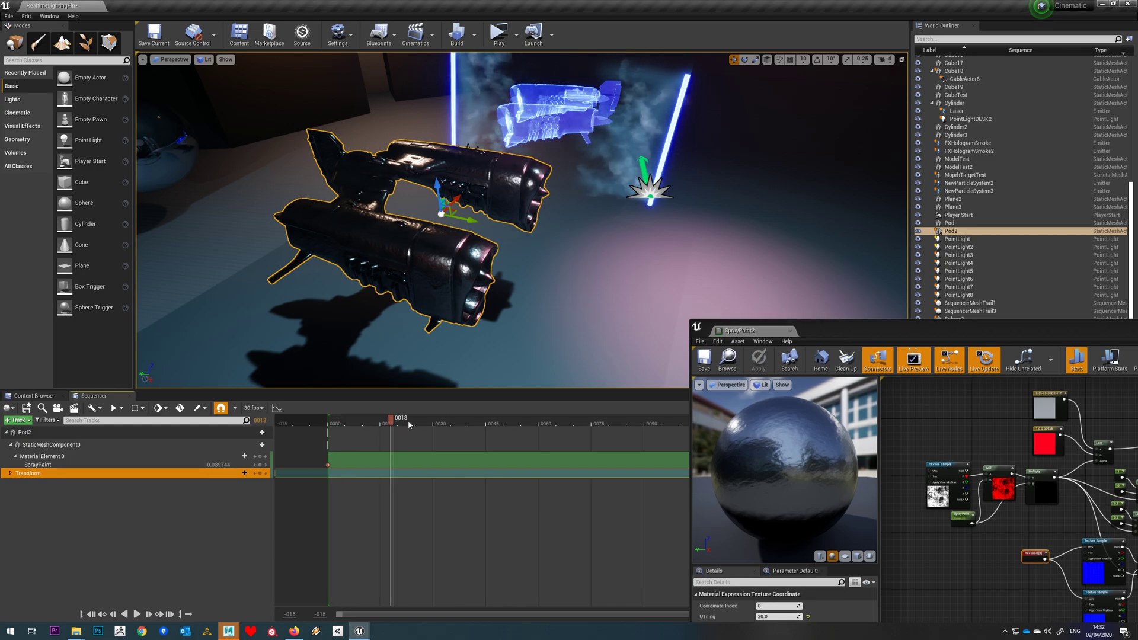
drag(441, 425, 765, 427)
drag(389, 460, 339, 467)
right_drag(521, 219, 539, 214)
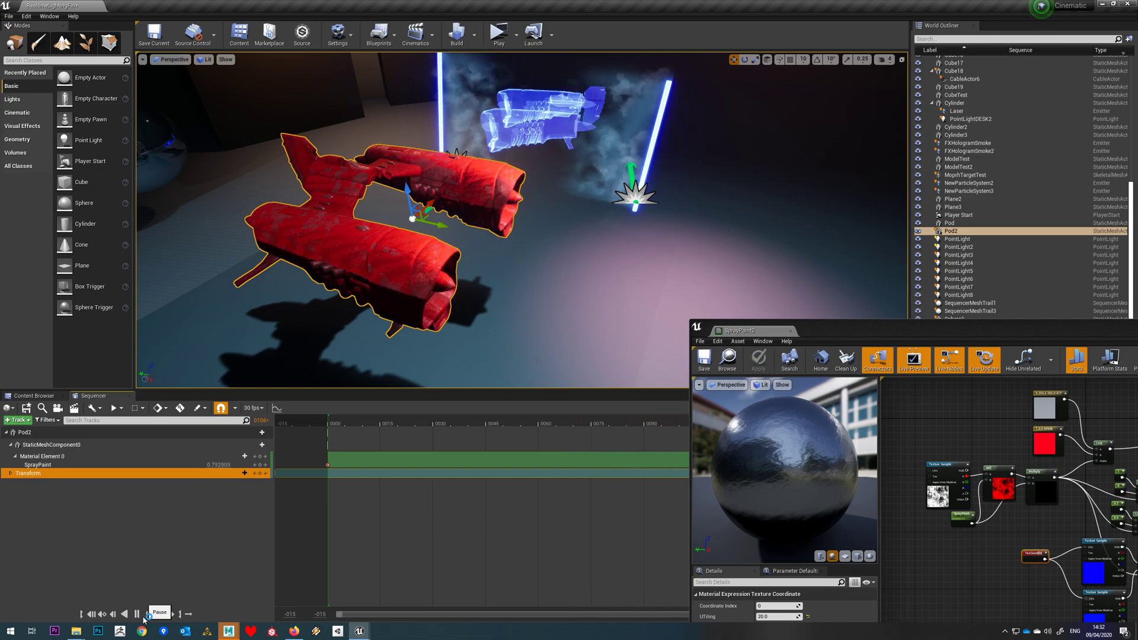
Move Pod2 across the floor to beside the dark tiled cube and view it there.
right_drag(444, 276, 308, 254)
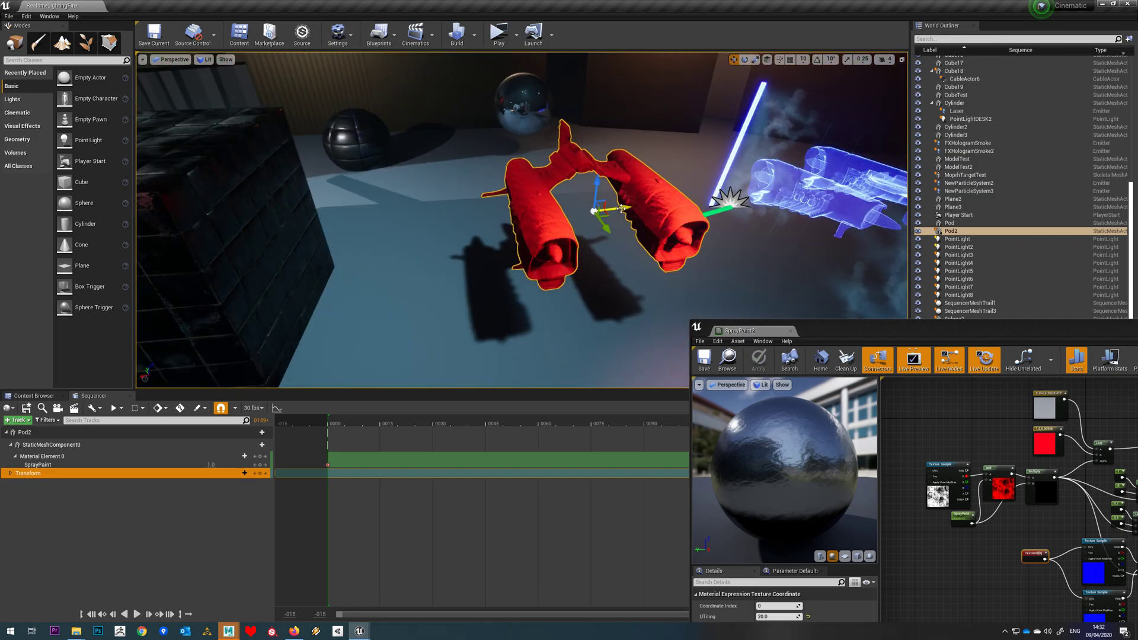
drag(621, 209, 148, 237)
right_drag(272, 237, 380, 238)
Play the sequence from the start to review the paint transition on Pod2 beside the tiled cube.
mouse_move(349, 420)
mouse_down()
mouse_move(376, 419)
mouse_move(331, 420)
mouse_up()
click(136, 614)
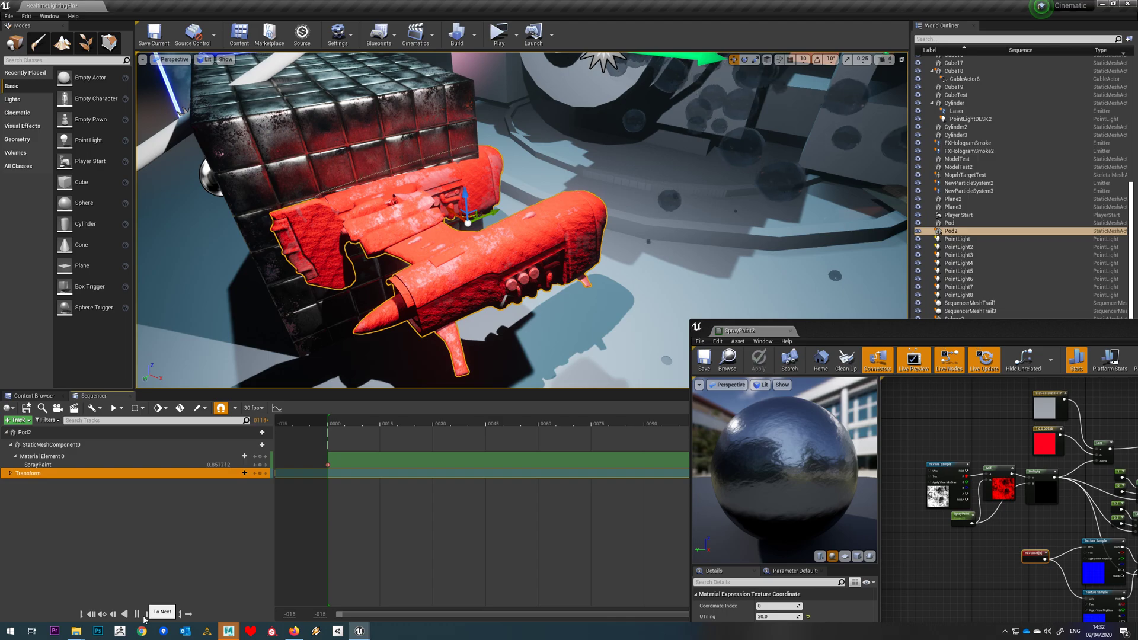
middle_drag(521, 237, 557, 243)
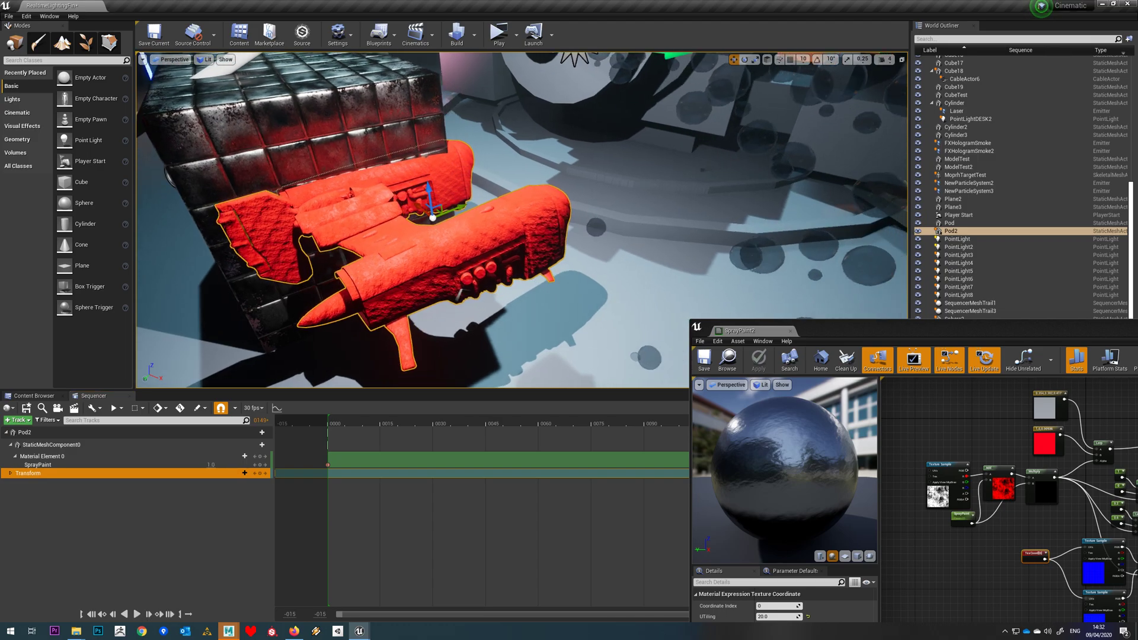
Try New_Graph_diffuse8 as the noise Texture Sample's texture.
drag(690, 321, 518, 194)
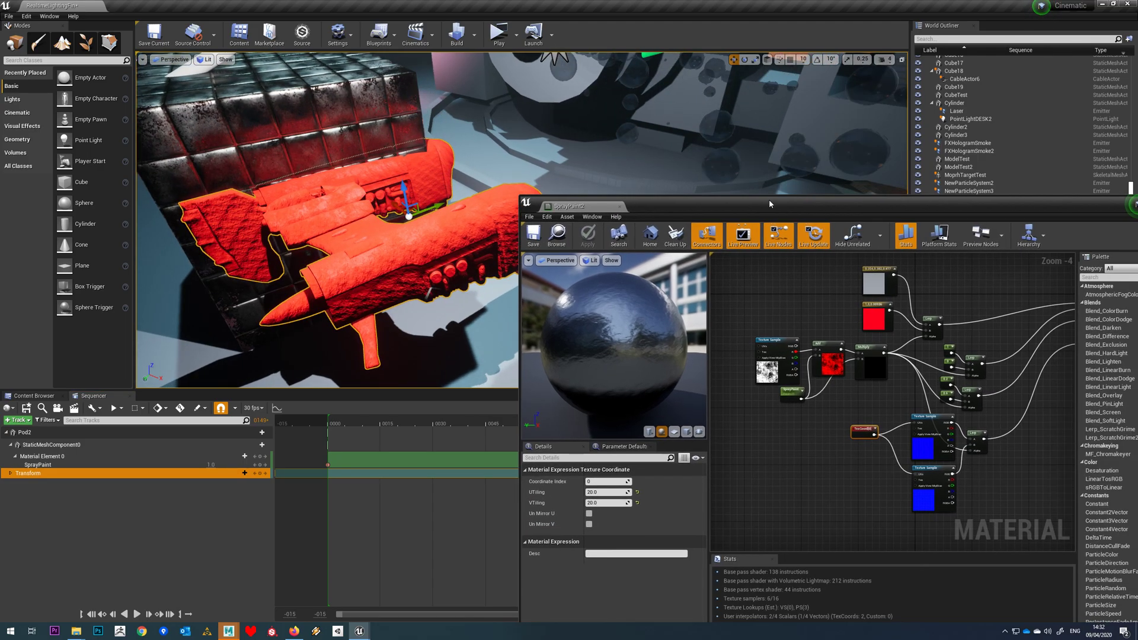
click(756, 368)
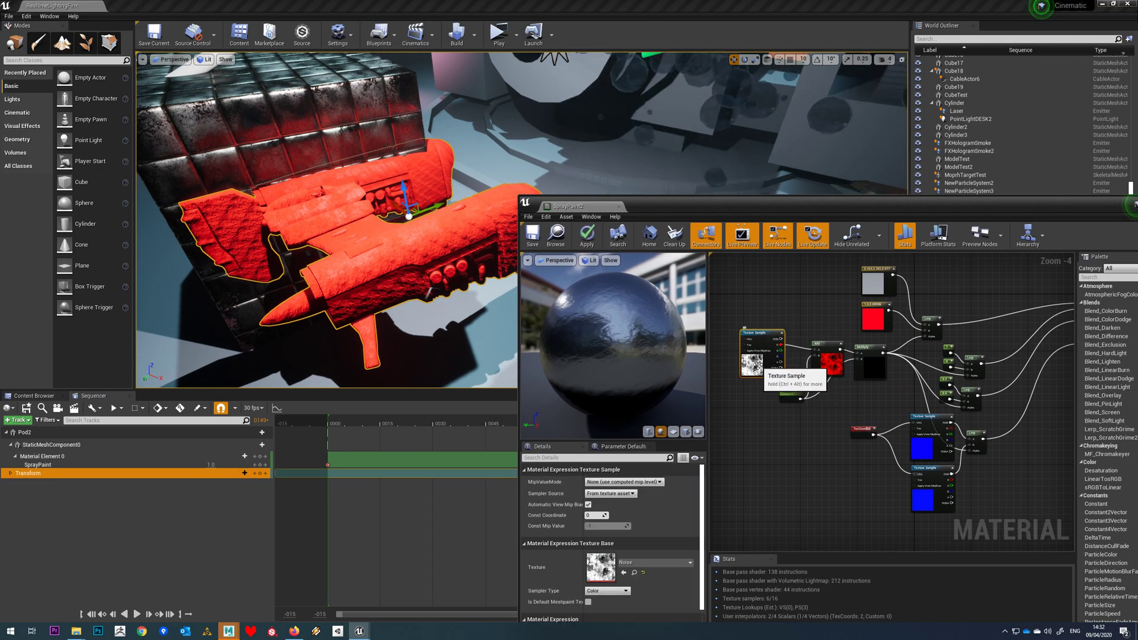
click(645, 563)
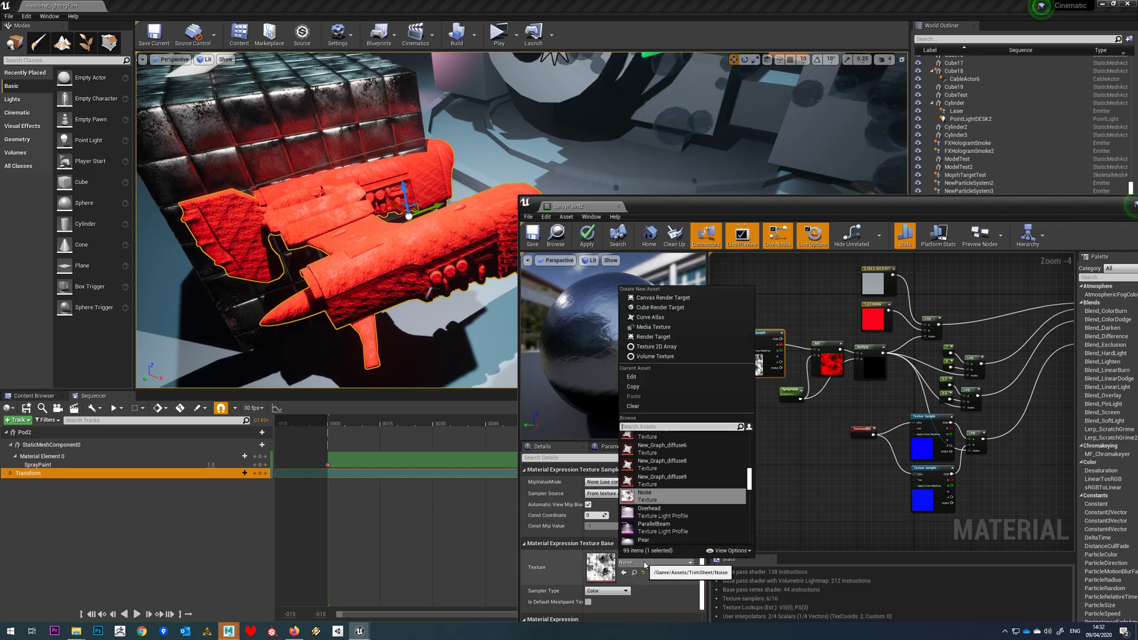
click(664, 469)
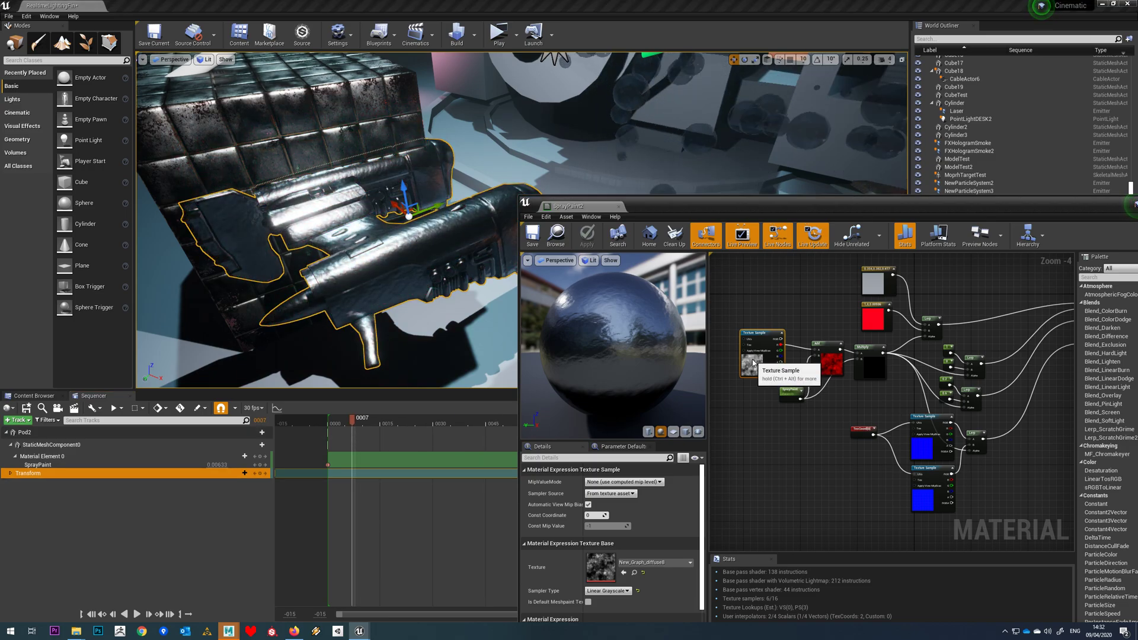
Try New_Graph_diffuse5 as the noise texture, save the material and scrub the sequence to check Pod2's paint transition.
click(652, 562)
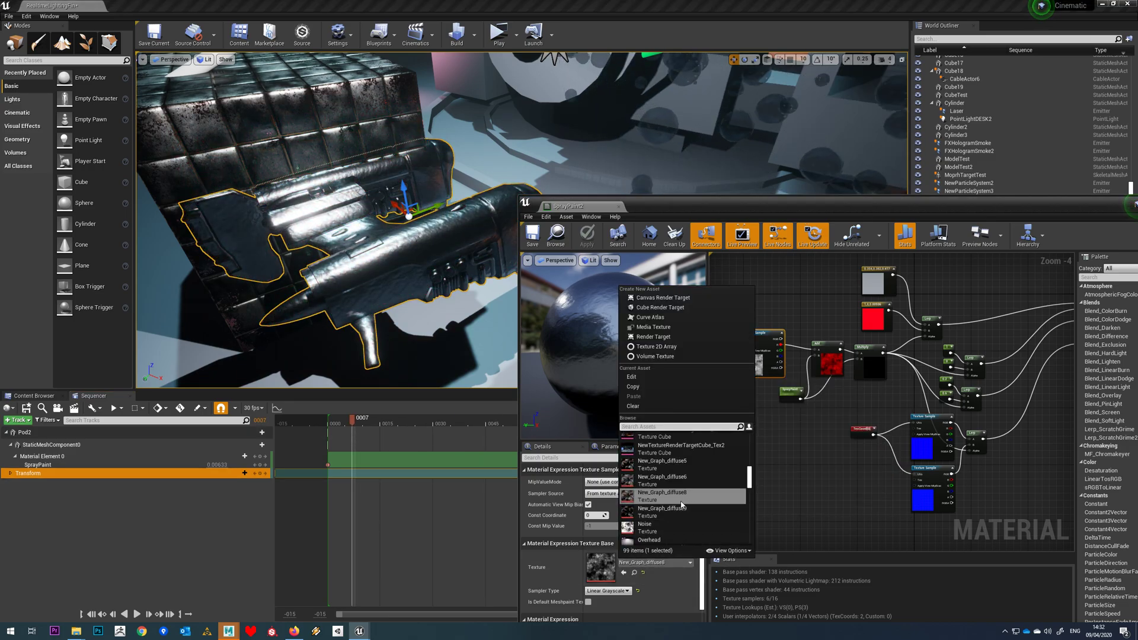
click(664, 465)
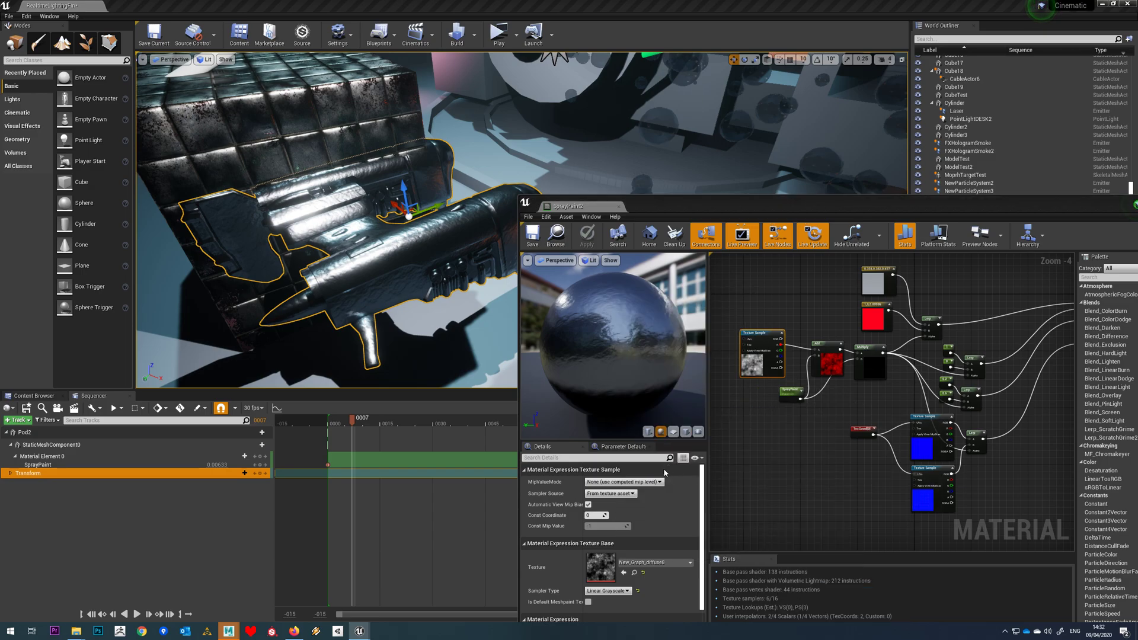
click(533, 237)
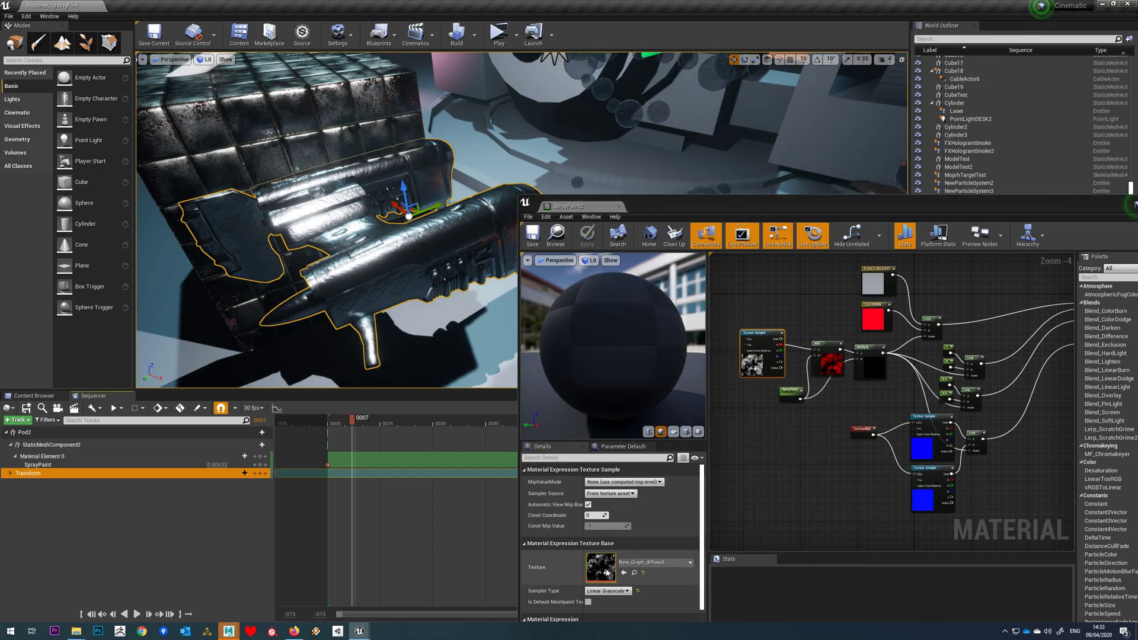
mouse_move(367, 423)
mouse_down()
mouse_move(864, 425)
mouse_move(334, 424)
mouse_up()
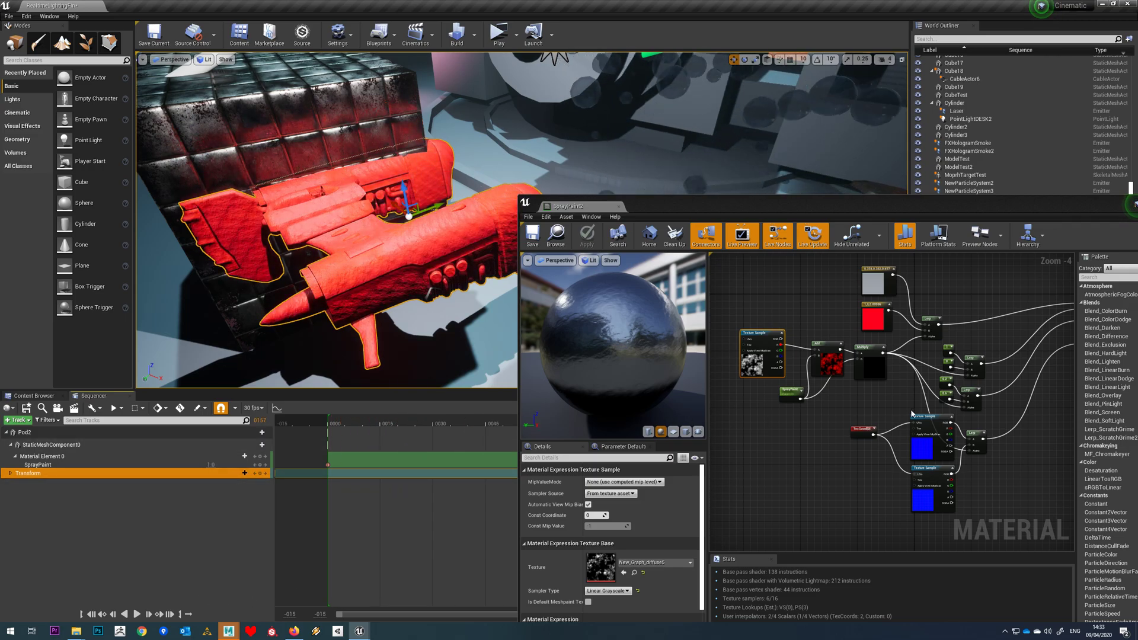
Move the material editor window clear of Pod2 and view the pod from its other side.
drag(784, 212, 870, 223)
alt+drag(464, 256, 415, 257)
scroll(464, 257, down, 5)
right_drag(464, 256, 464, 256)
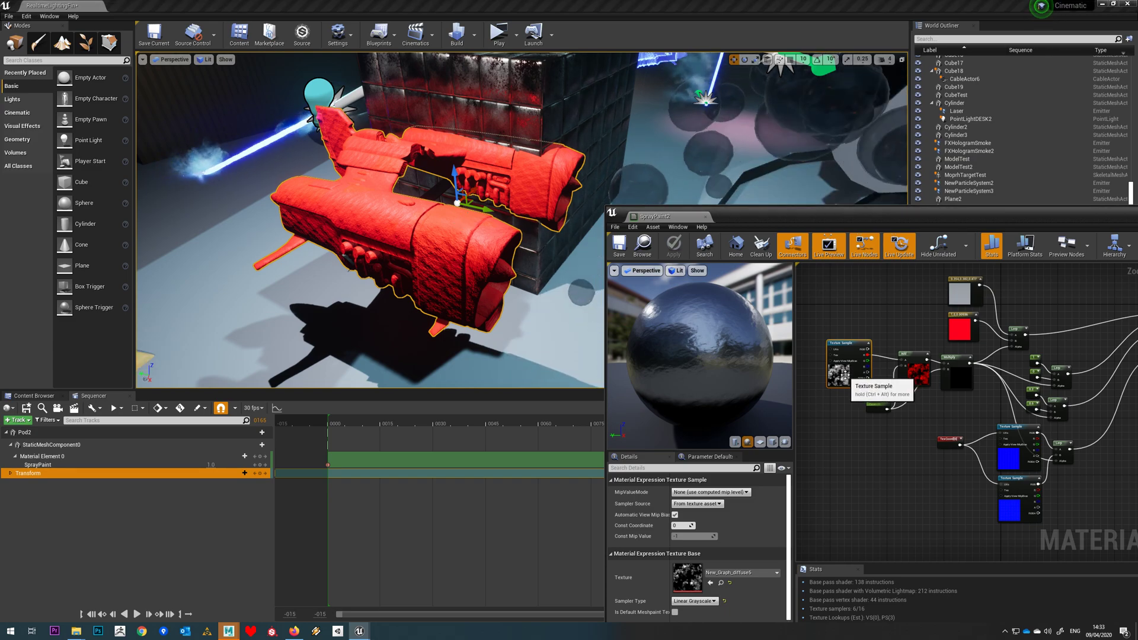
Set the noise Texture Sample's texture to GlowAlpha and save the material.
click(737, 573)
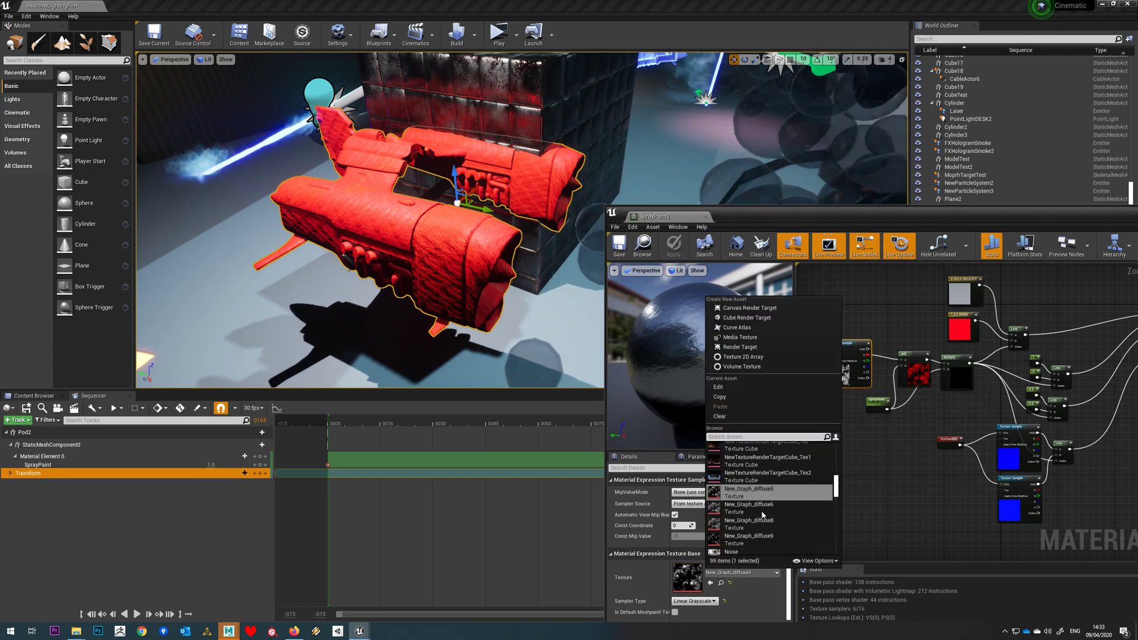
scroll(755, 501, down, 5)
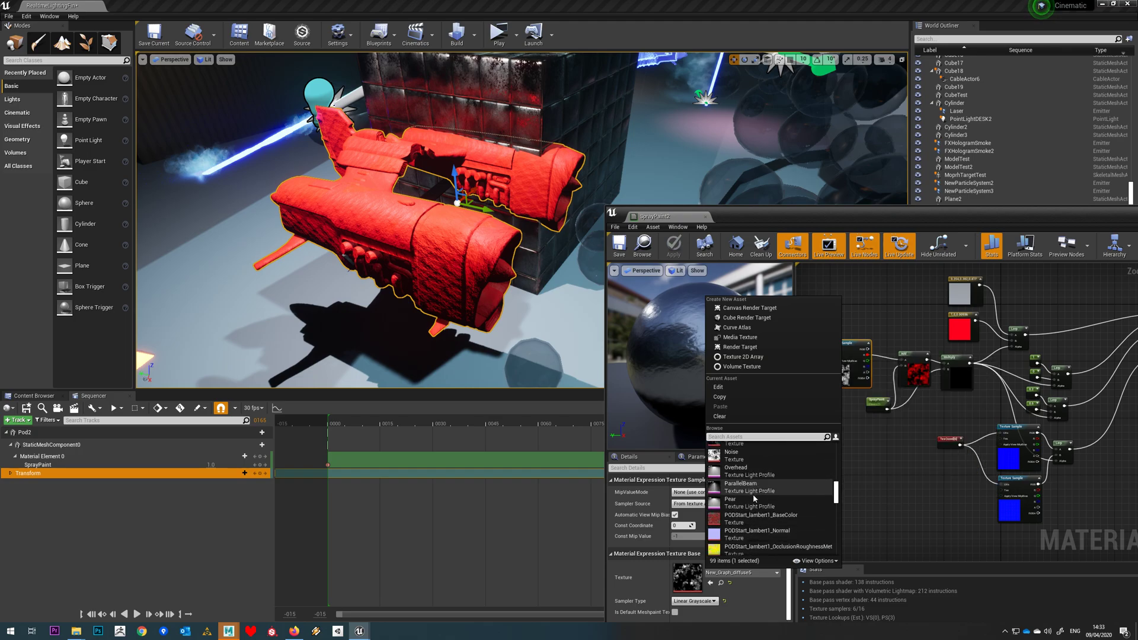
scroll(755, 499, down, 5)
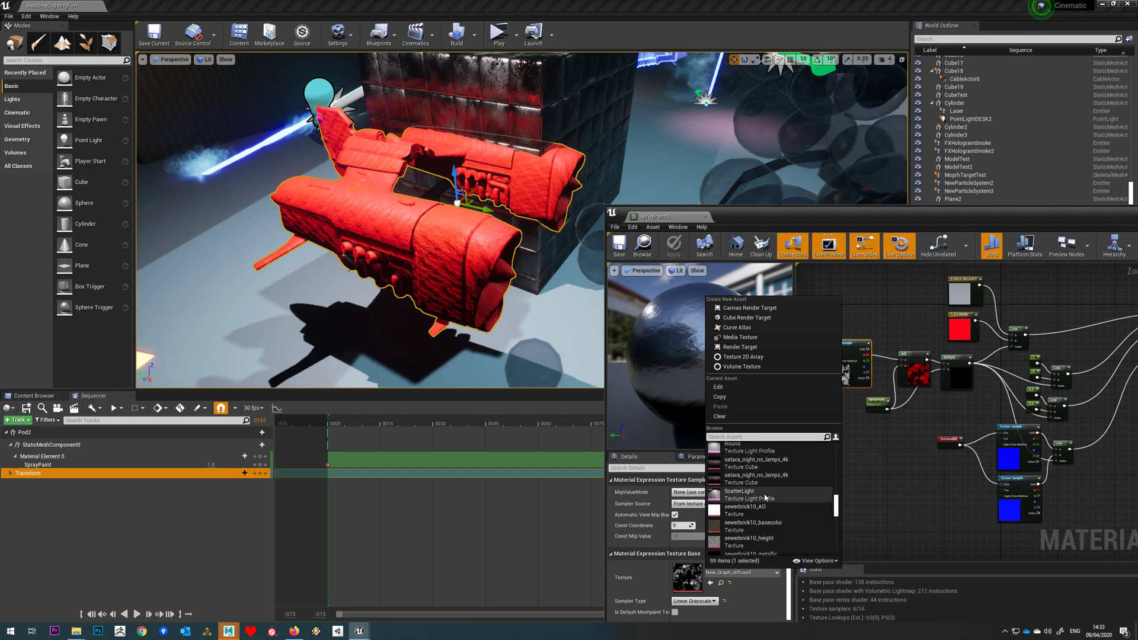
scroll(770, 502, down, 2)
drag(837, 511, 822, 469)
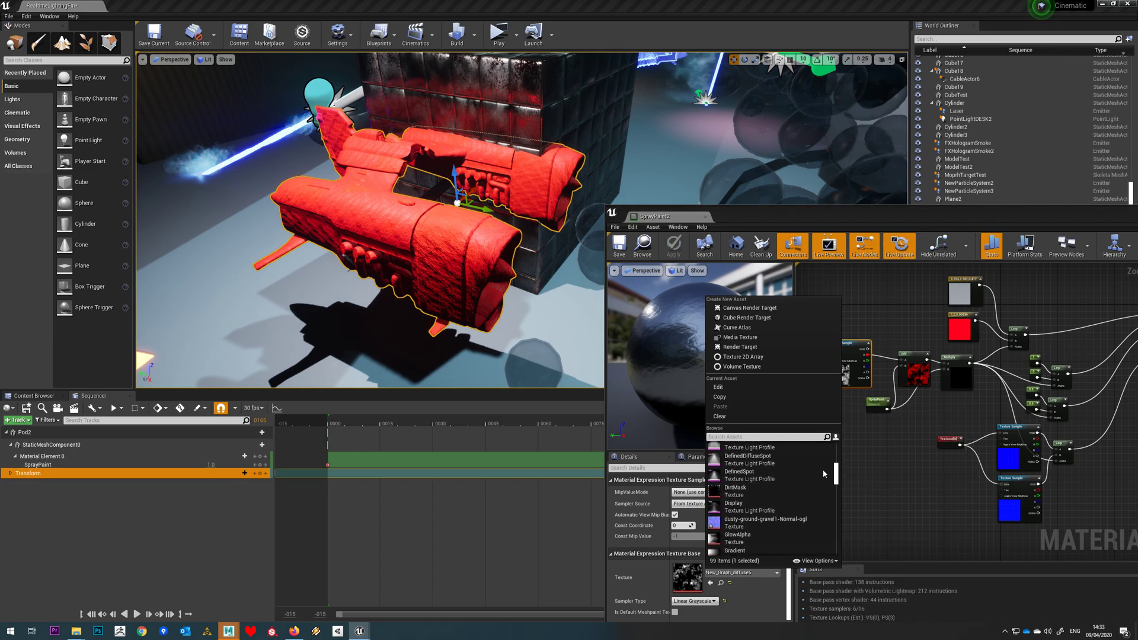
click(765, 535)
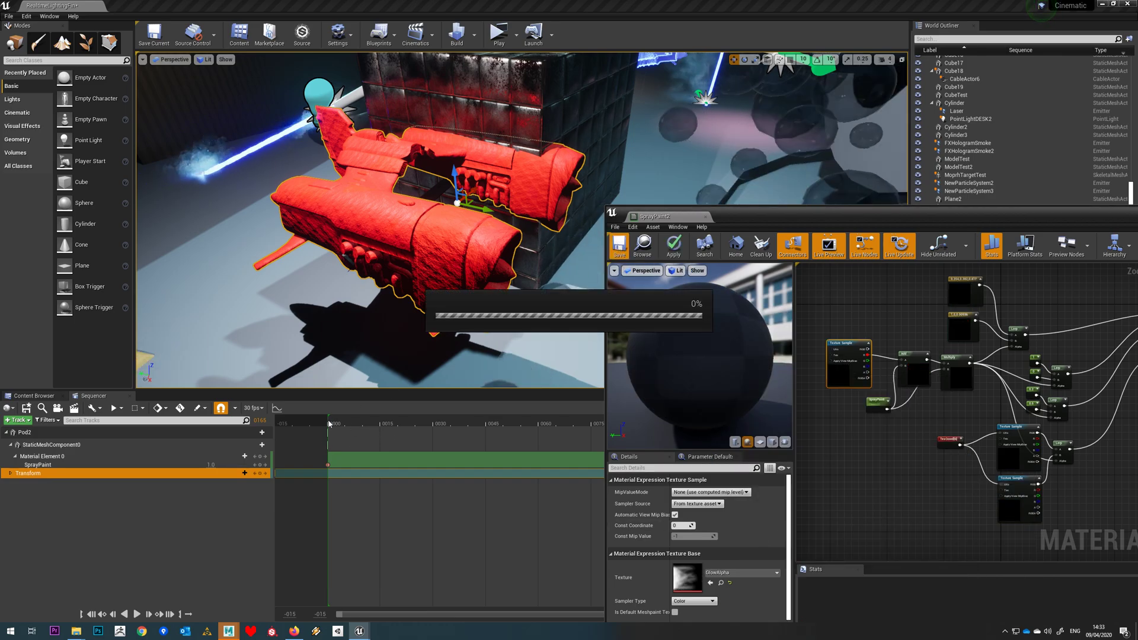
Scrub and play the sequence to review Pod2's paint transition with the GlowAlpha mask.
drag(340, 424, 904, 420)
click(137, 614)
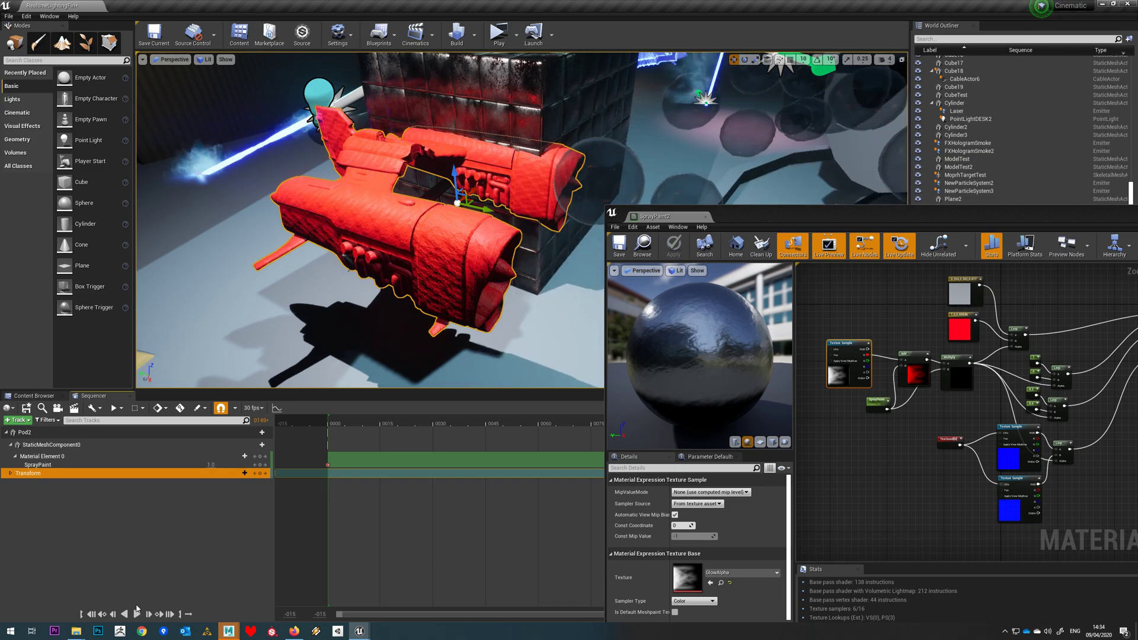
key(Escape)
Bring the whole SprayPaint2 graph forward and move the material's output node farther from the Lerp nodes.
double_click(789, 207)
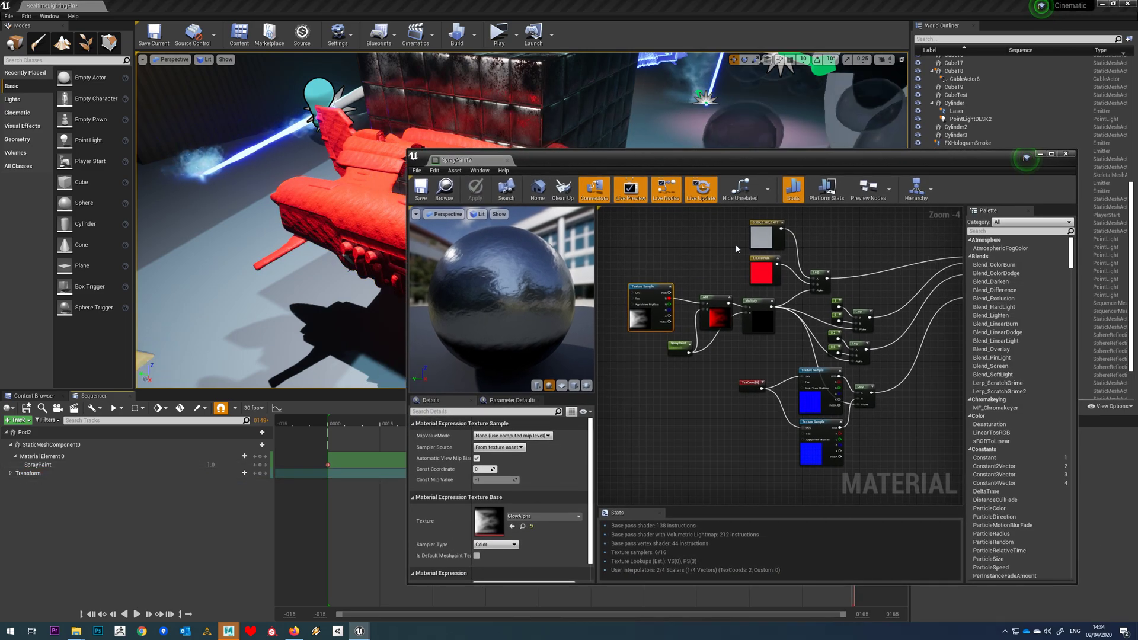
drag(651, 385, 644, 392)
right_drag(907, 318, 882, 278)
scroll(873, 282, down, 1)
scroll(870, 280, up, 1)
right_drag(707, 334, 719, 338)
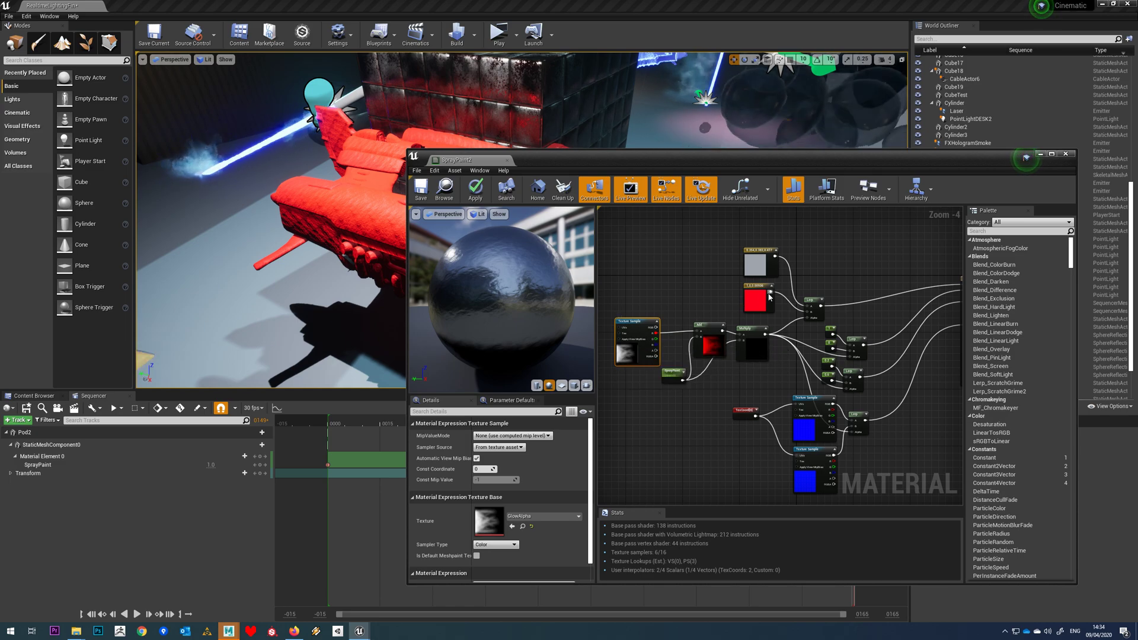
right_drag(857, 262, 831, 288)
mouse_move(826, 330)
right_down()
mouse_move(857, 297)
mouse_move(724, 291)
right_up()
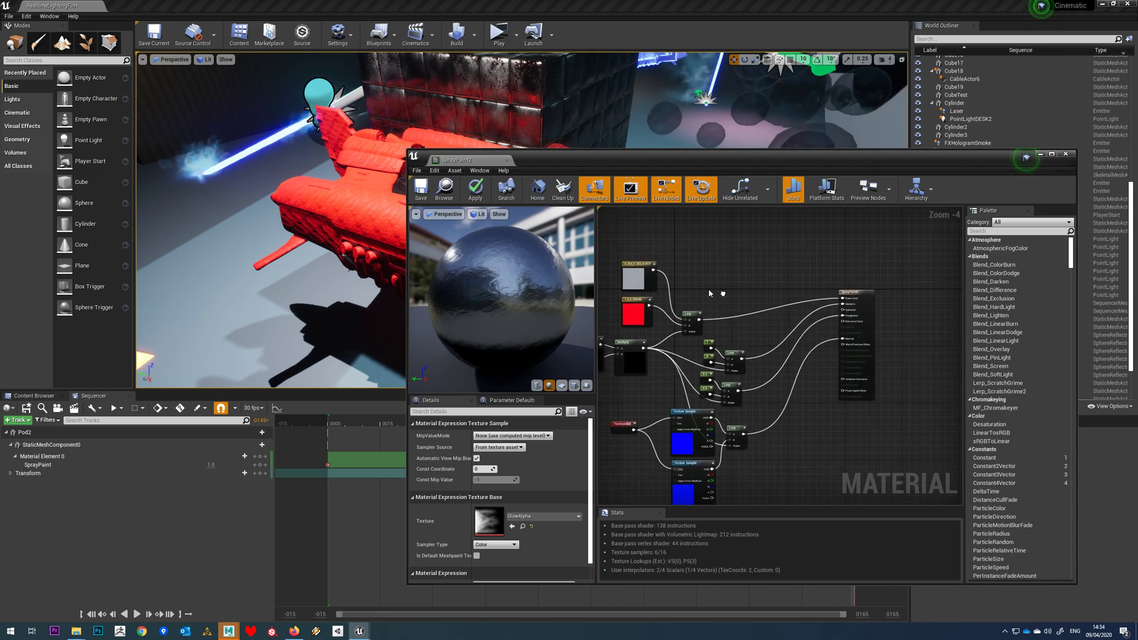
scroll(792, 291, up, 2)
drag(872, 286, 910, 279)
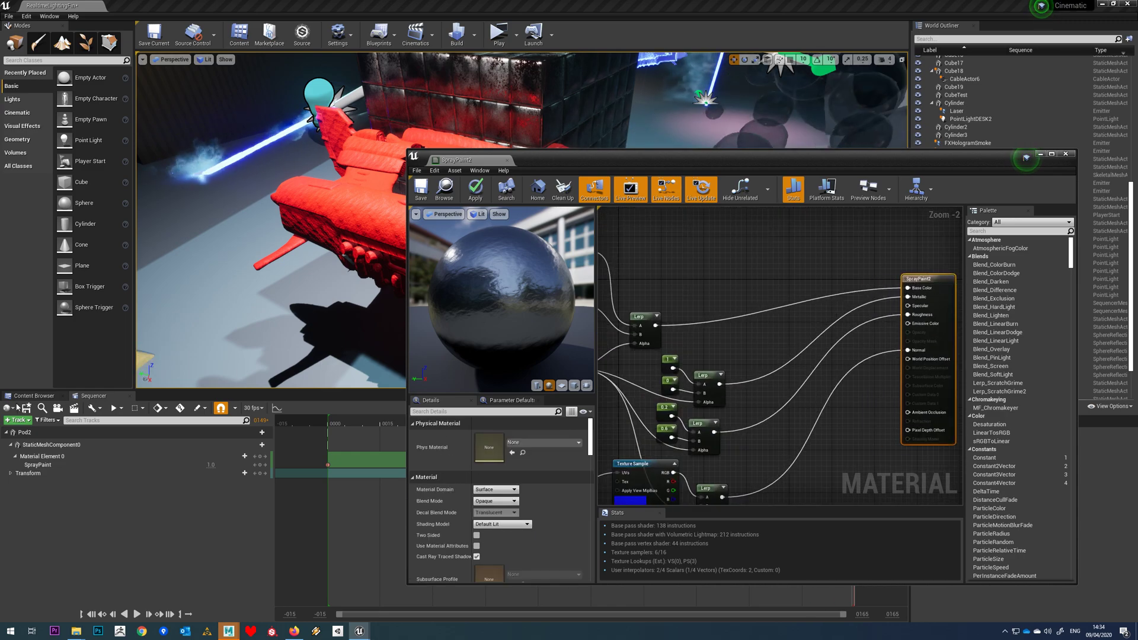
Search all project content for "pod" and add the PODStart_lambert1_BaseColor texture to the material graph.
click(20, 398)
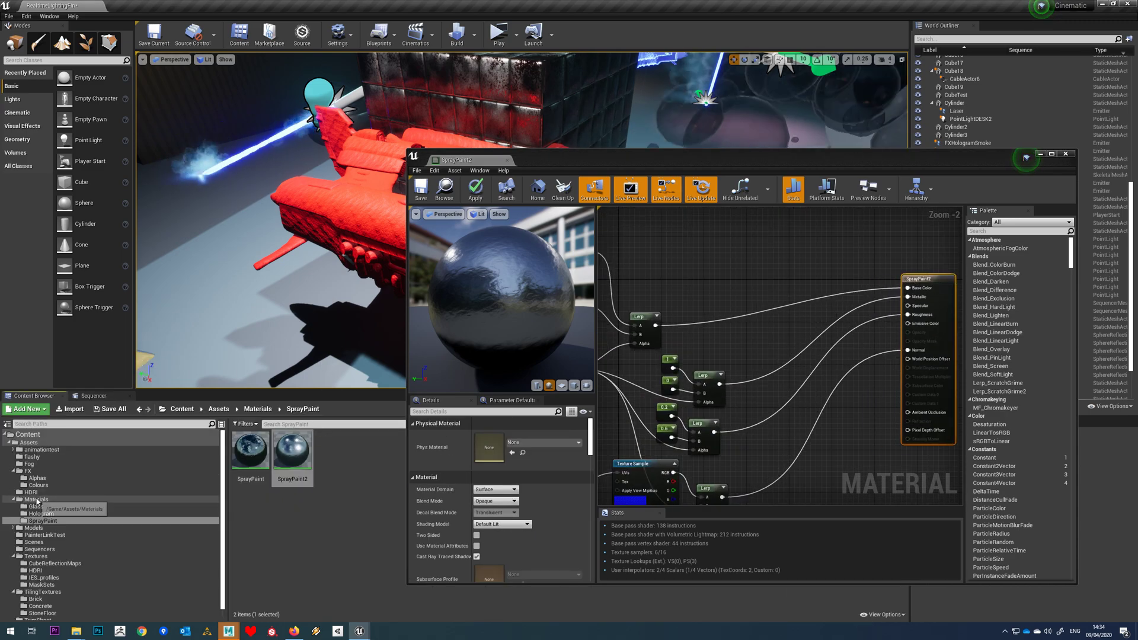
click(37, 501)
click(30, 435)
click(303, 424)
text(pod)
drag(334, 450, 847, 363)
Place the new base colour Texture Sample beside the grey colour constant, ahead of the colour Lerp.
drag(767, 300, 765, 301)
right_drag(785, 355, 864, 331)
drag(865, 331, 771, 256)
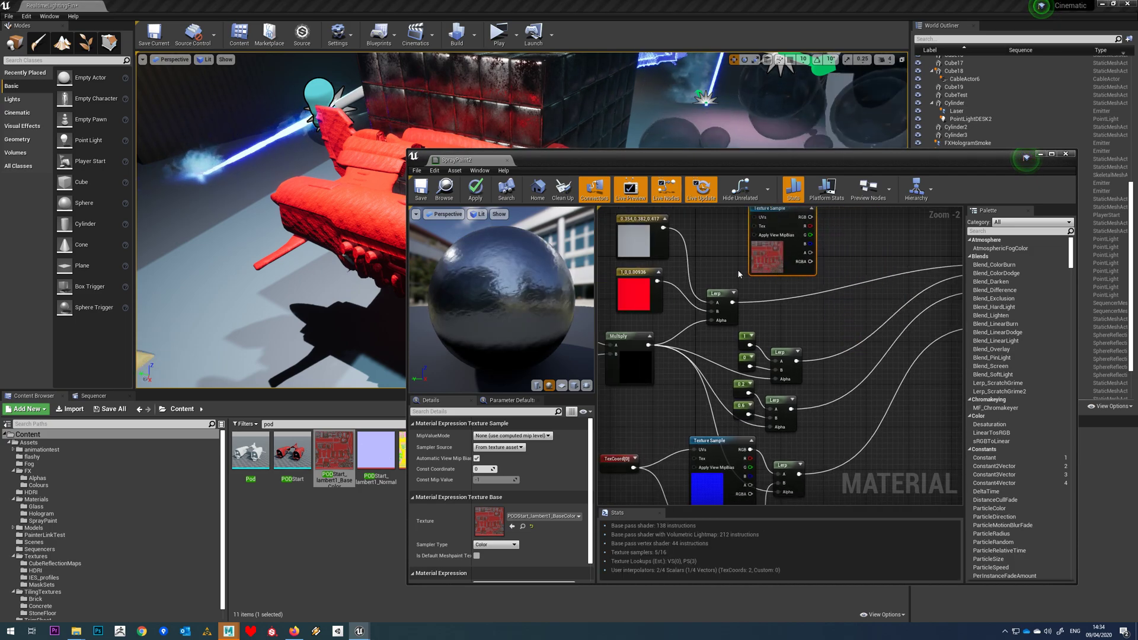
right_drag(742, 275, 771, 317)
drag(790, 307, 630, 302)
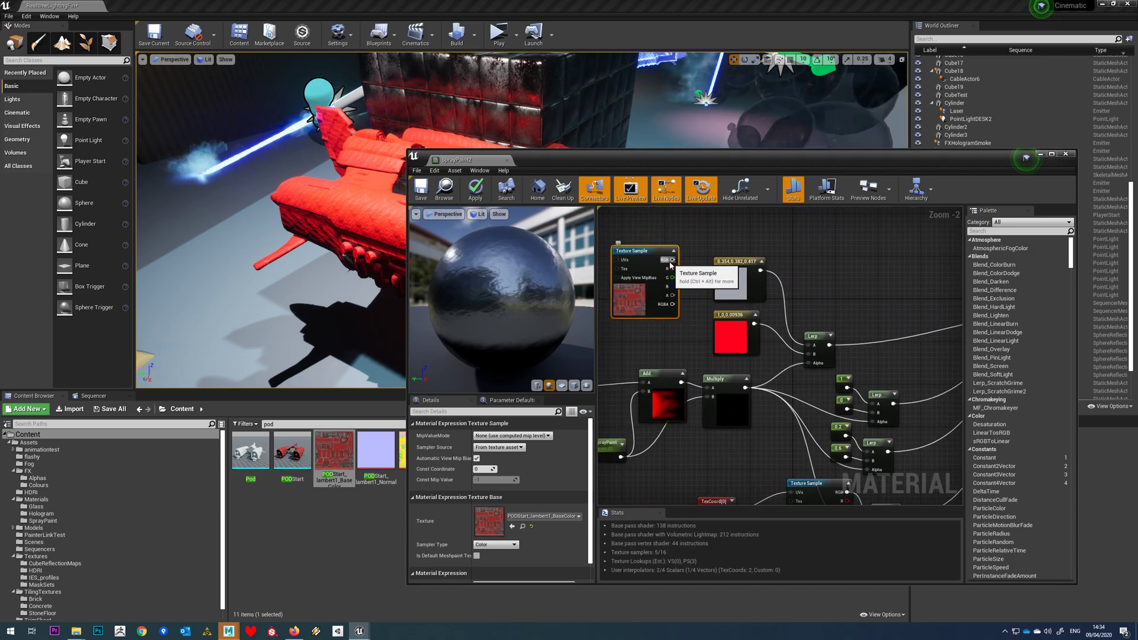
Connect the base colour texture's RGB output to the colour Lerp's A input in place of the grey constant, and save.
drag(810, 349, 812, 346)
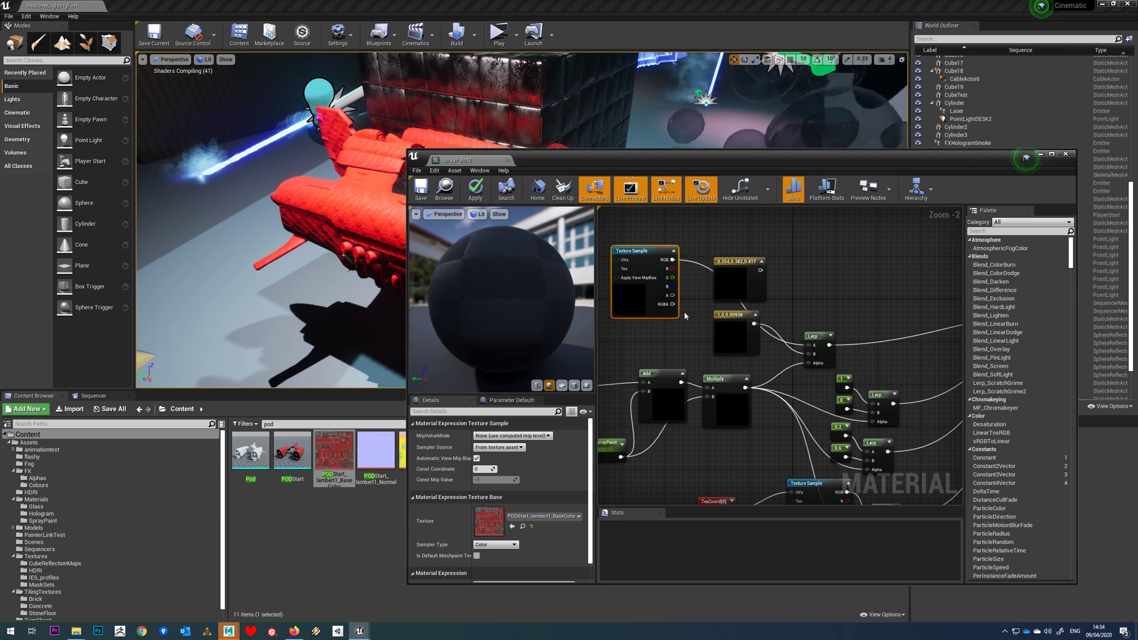
drag(674, 306, 699, 292)
click(644, 335)
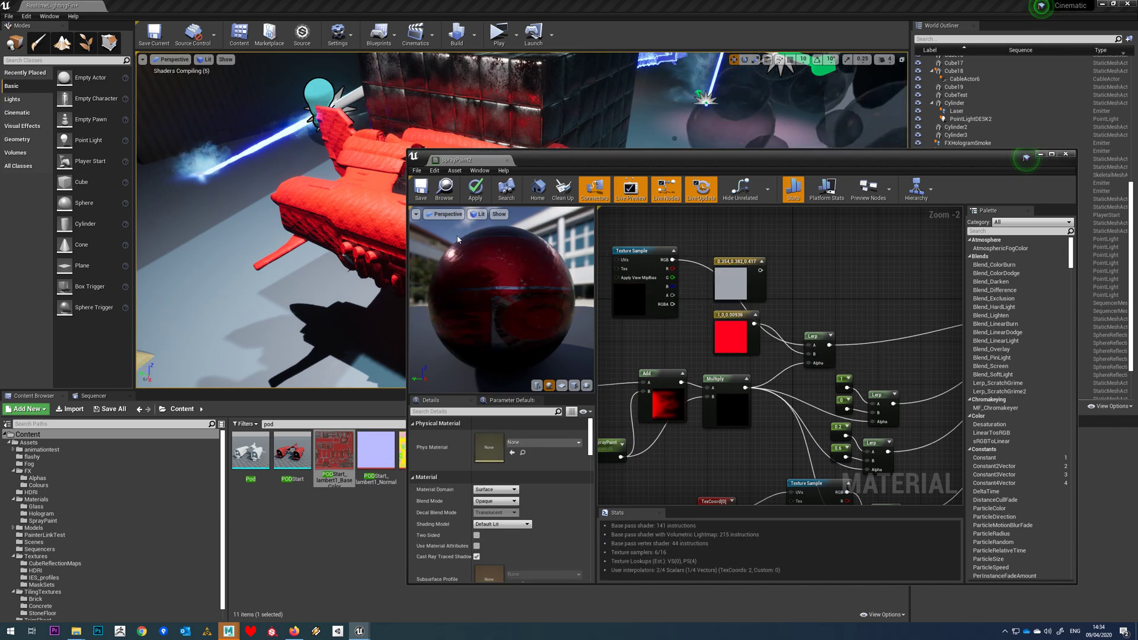
click(421, 190)
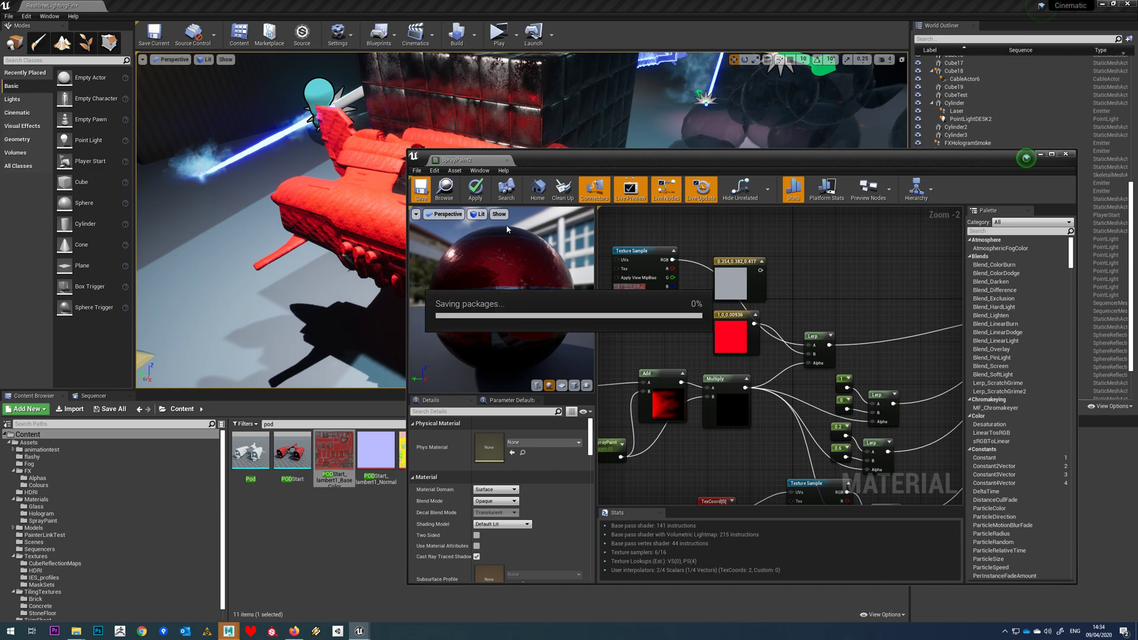
Scrub the sequence to review the textured Pod2 being painted, keeping the material editor clear of it, and stop at frame 12.
click(88, 397)
click(337, 428)
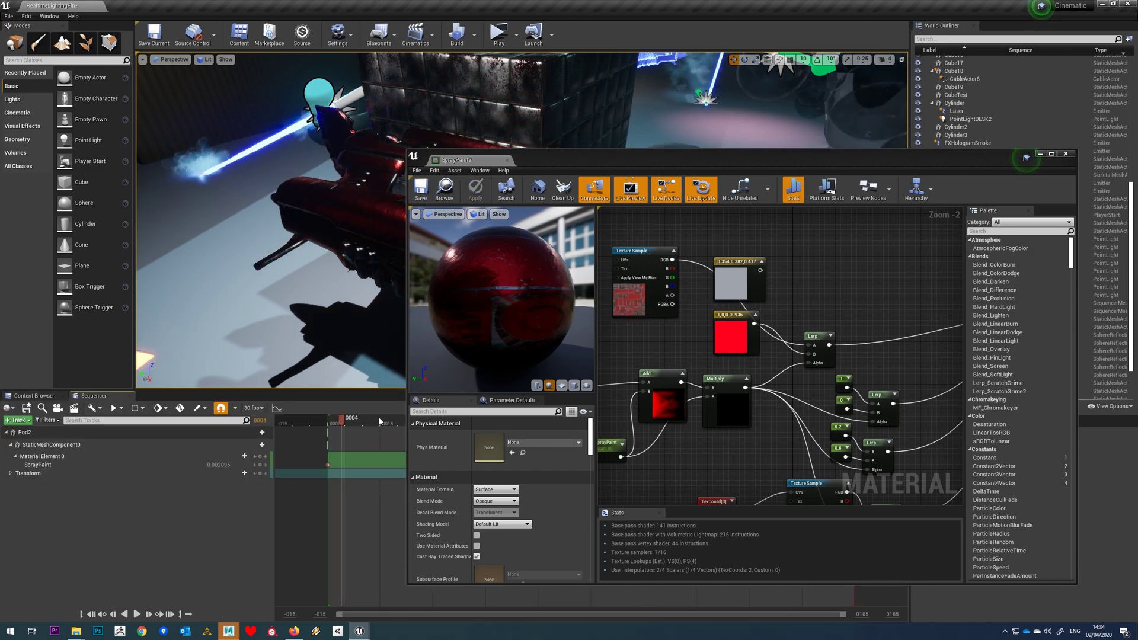
drag(615, 170, 902, 187)
click(366, 422)
mouse_move(438, 422)
mouse_down()
mouse_move(654, 420)
mouse_move(750, 403)
mouse_move(945, 410)
mouse_move(510, 440)
mouse_up()
click(369, 422)
Move the base colour Texture Sample and the red constant away from the colour Lerp to make room in the graph.
mouse_move(922, 360)
right_down()
mouse_move(901, 392)
mouse_move(973, 426)
right_up()
drag(944, 388, 928, 362)
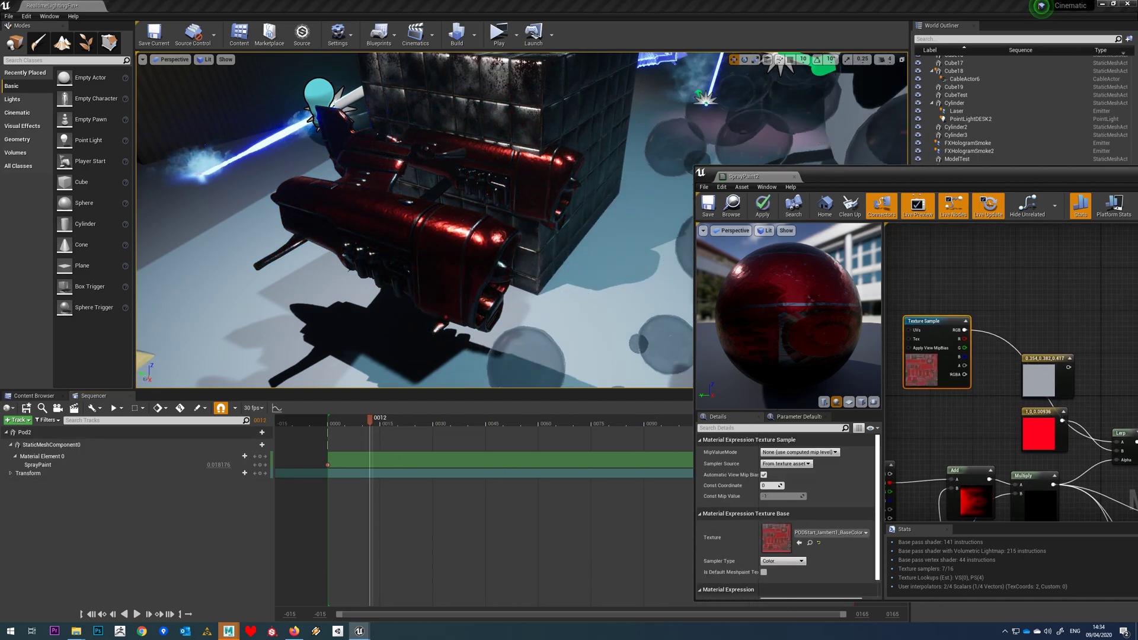
right_drag(1051, 297, 1016, 265)
drag(1004, 403, 944, 403)
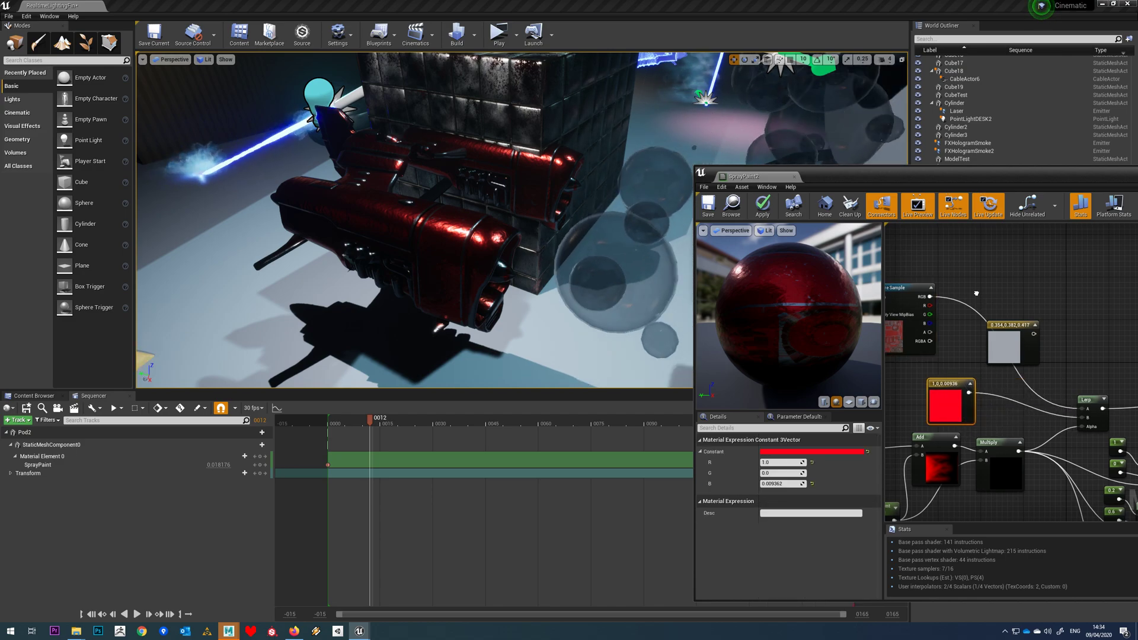
right_drag(924, 380, 949, 373)
click(920, 332)
Add a new Lerp node near the base colour texture and connect the texture's RGB output to its Alpha.
right_drag(1051, 265, 1066, 289)
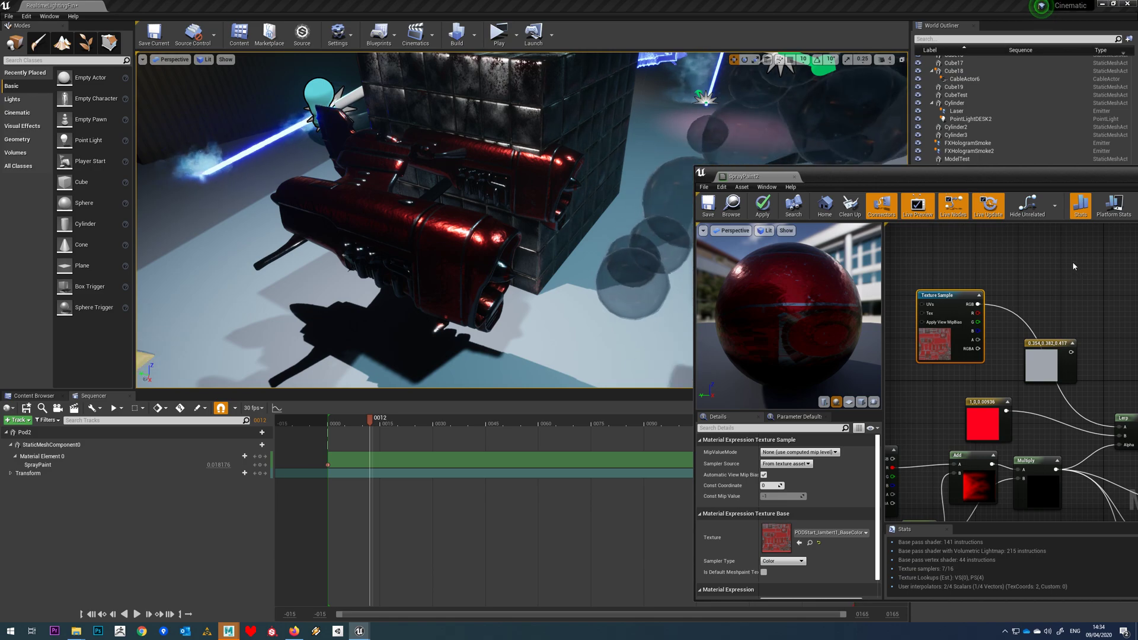
click(1074, 264)
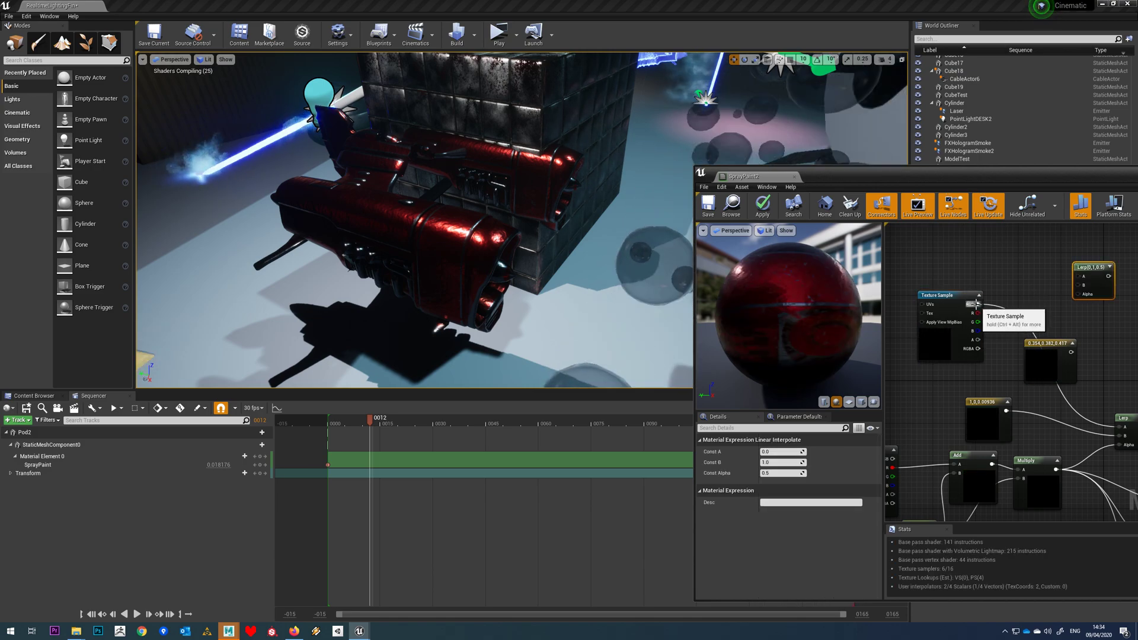
drag(1078, 296, 1076, 293)
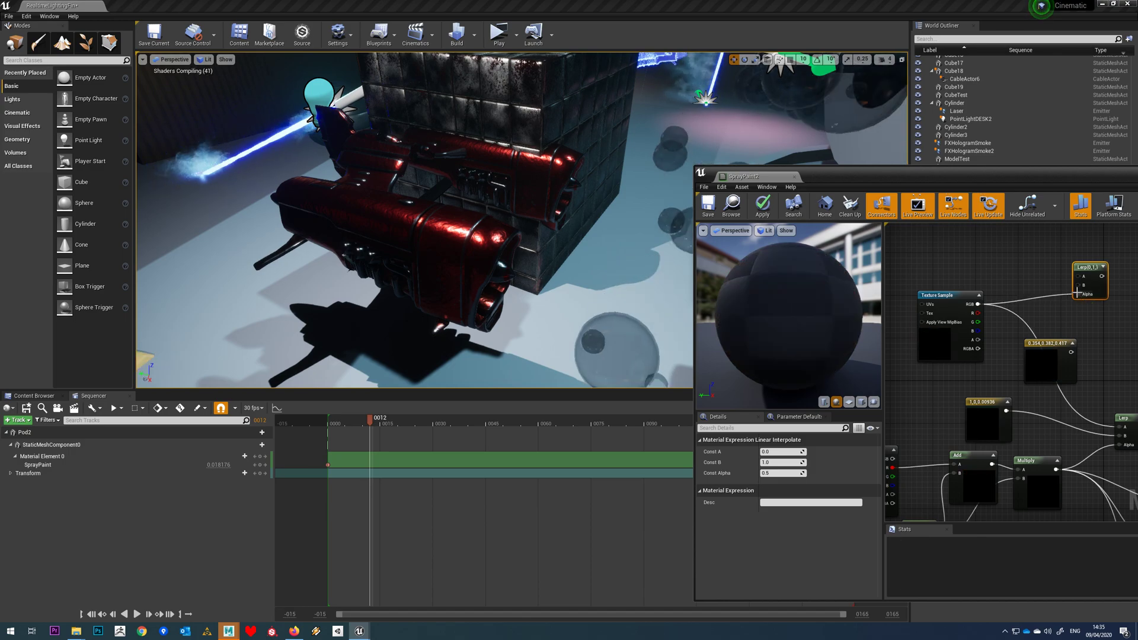
click(972, 244)
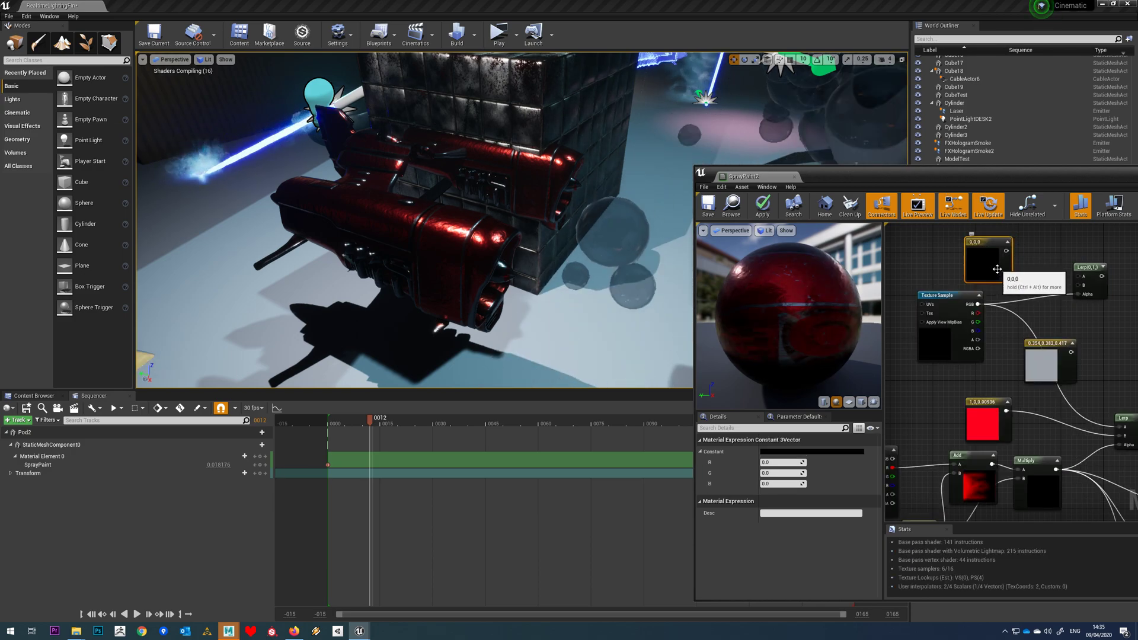
key(Delete)
Remove the black constant near the new Lerp, reposition the graph nodes, and show the pod assets in the Content Browser.
drag(947, 348, 943, 343)
right_drag(942, 343, 921, 329)
drag(922, 330, 932, 324)
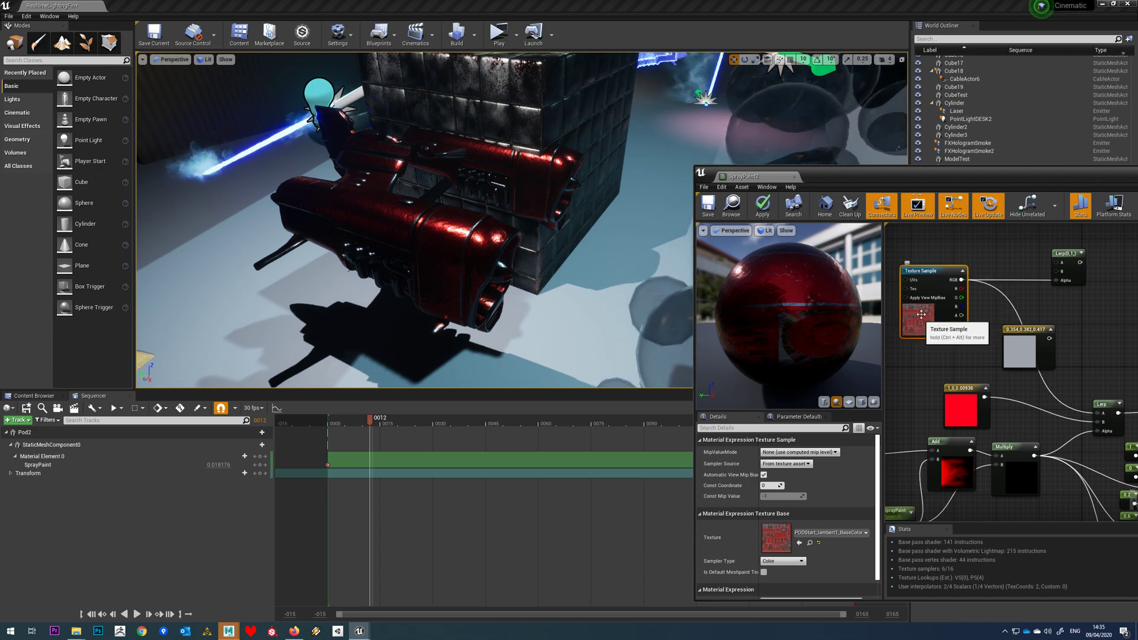
click(33, 395)
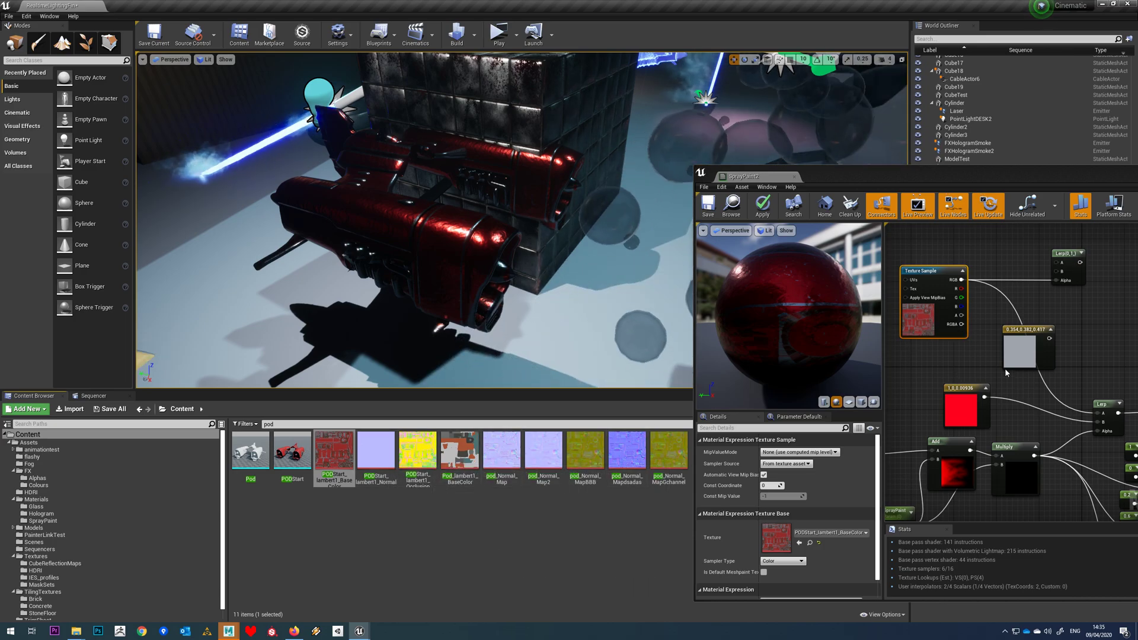
Move the material editor to show the whole graph and reconnect the grey constant to the colour Lerp's A input.
right_drag(1023, 383, 913, 325)
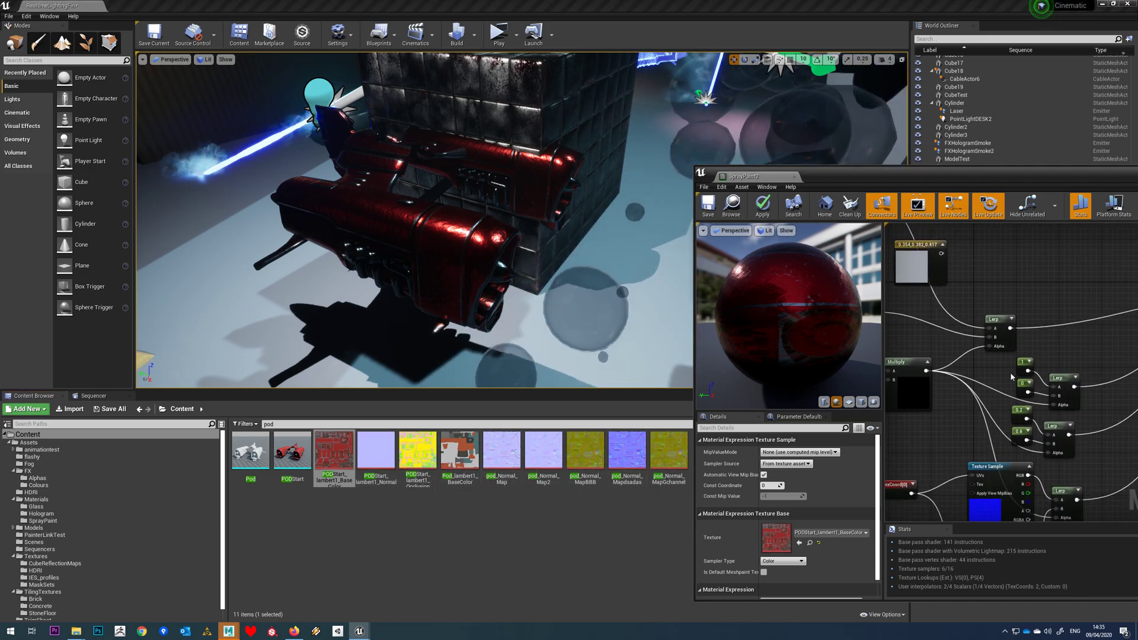
scroll(913, 325, down, 1)
drag(1004, 177, 647, 145)
scroll(730, 289, down, 4)
scroll(754, 248, up, 1)
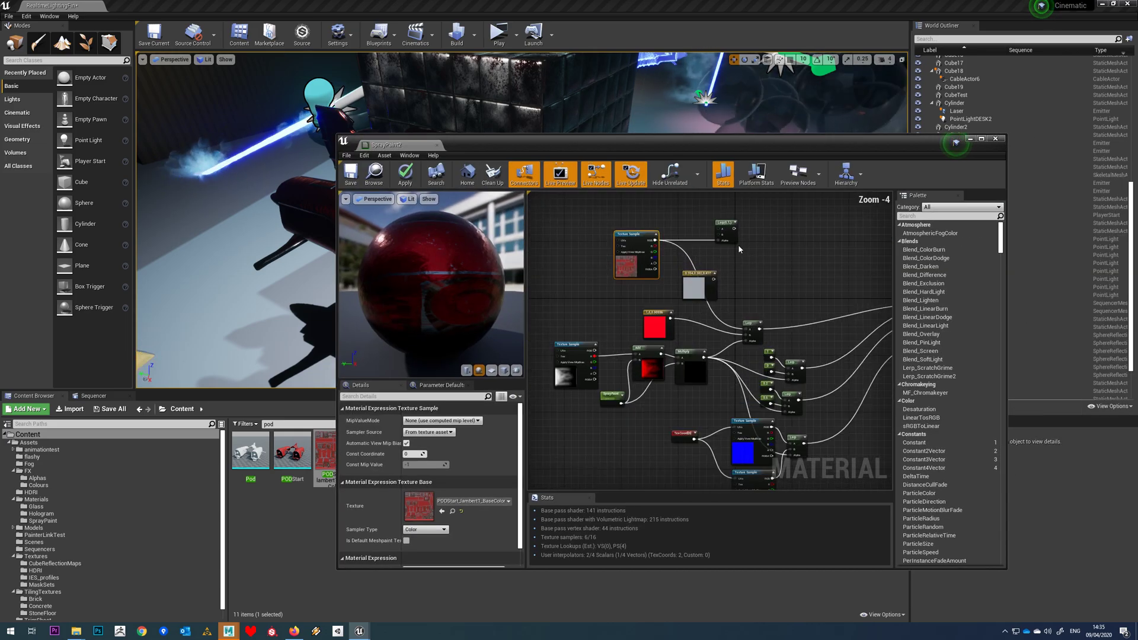
drag(747, 334, 748, 333)
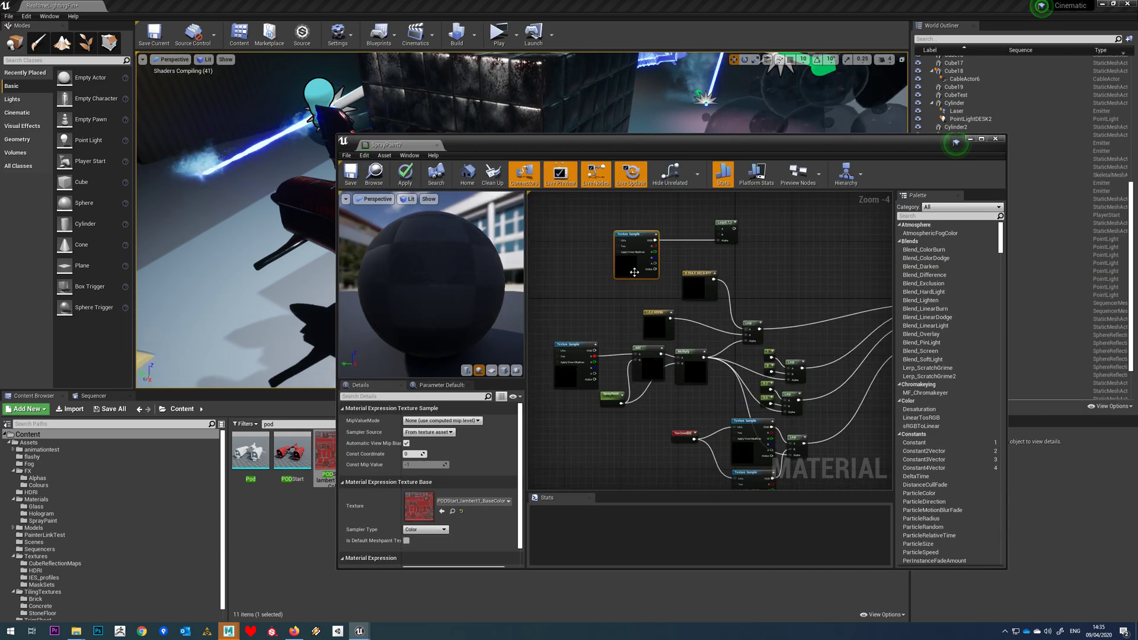
Delete the base colour Texture Sample and the unused Lerp node, and save the material.
key(Delete)
click(724, 225)
key(Delete)
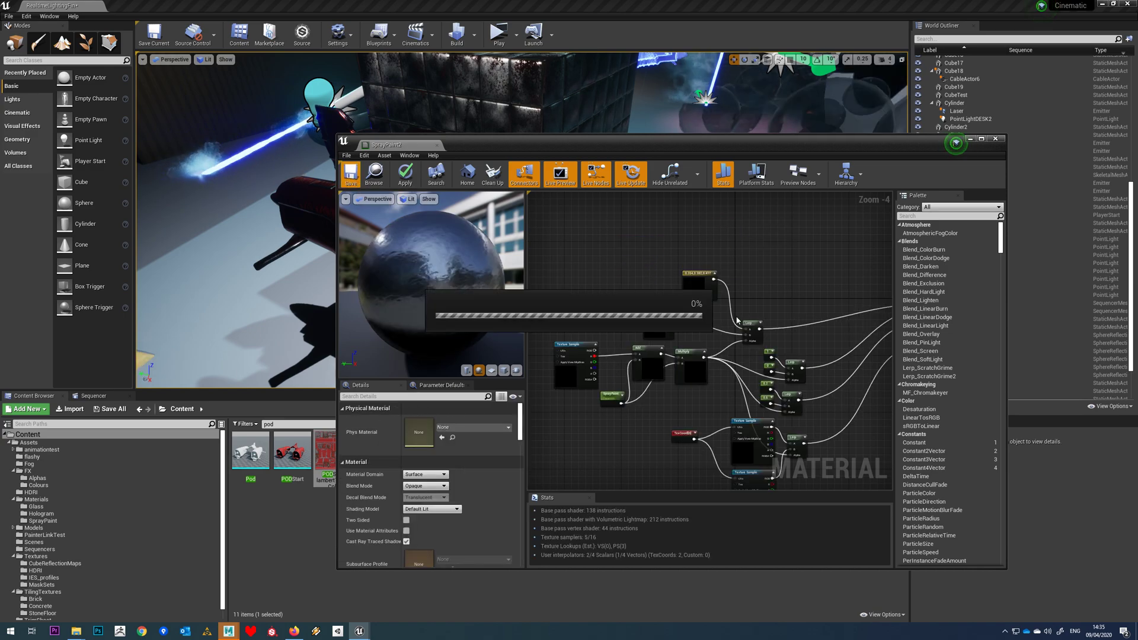
scroll(656, 270, up, 2)
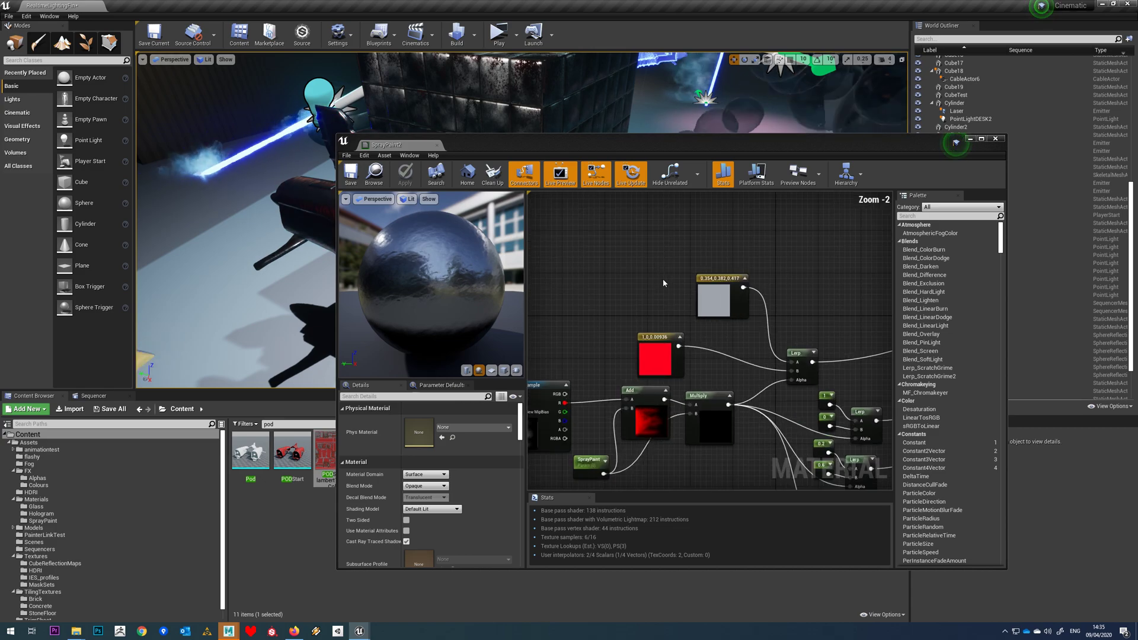
Add the PODStart_lambert1_BaseColor texture, connect its RGB to the colour Lerp's B input in place of the deleted red constant, and save.
click(666, 274)
drag(662, 370, 671, 353)
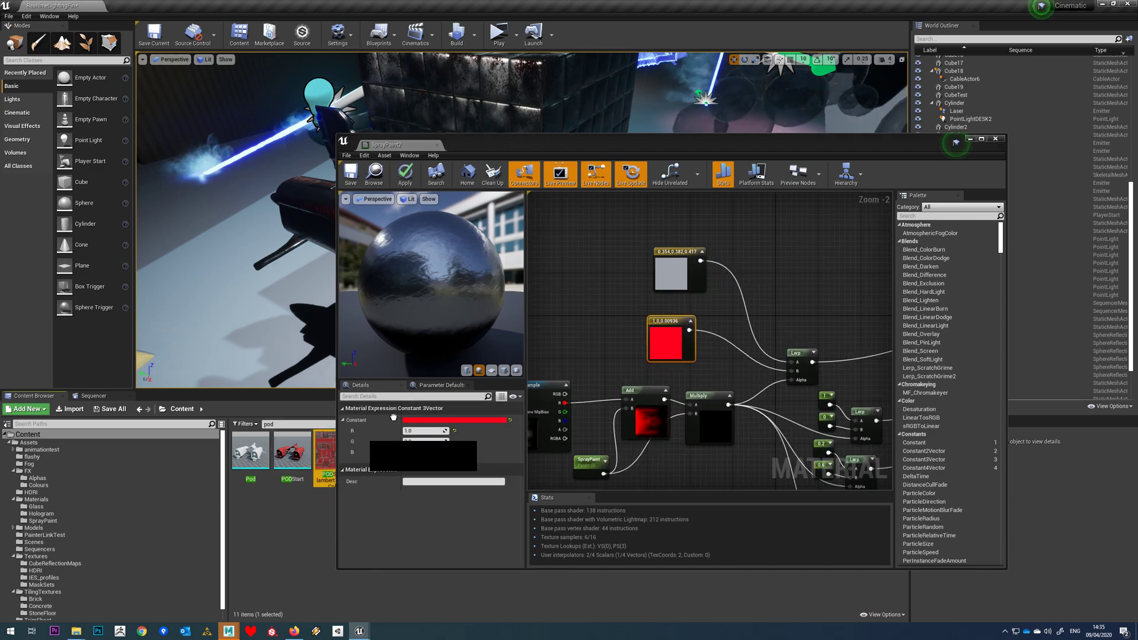
drag(582, 304, 582, 305)
drag(689, 329, 796, 375)
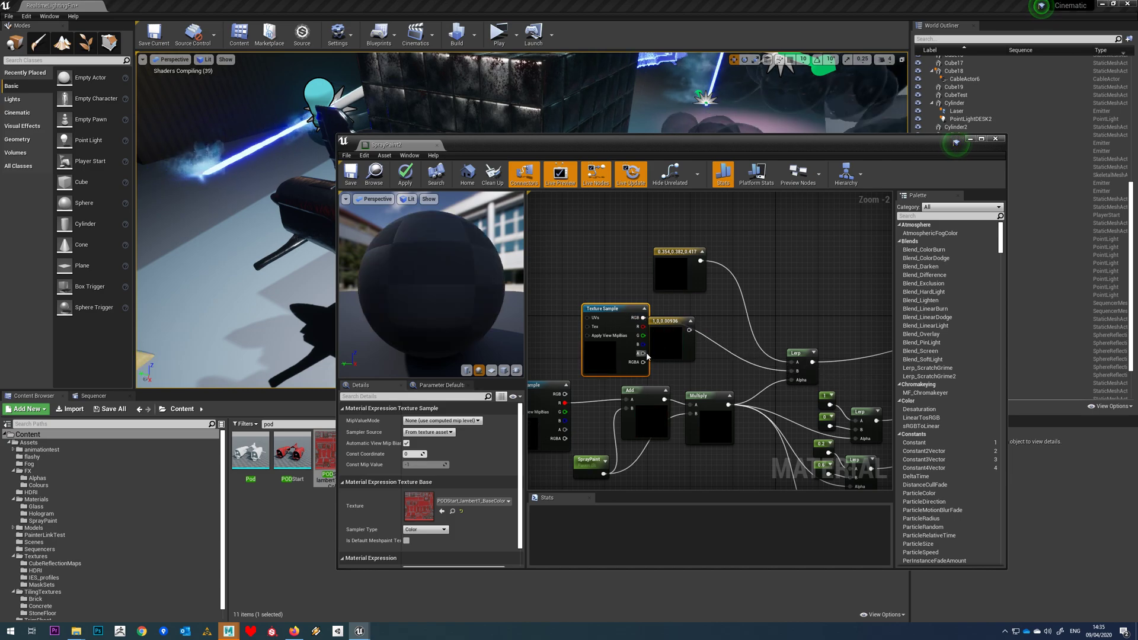
click(666, 345)
drag(610, 308, 680, 310)
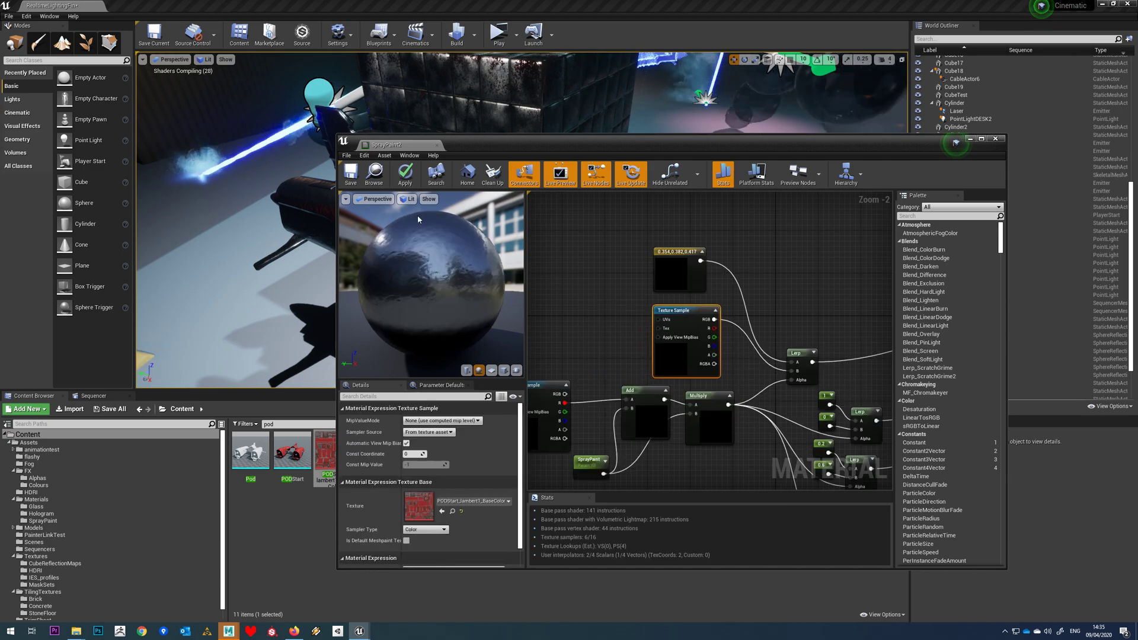
click(351, 175)
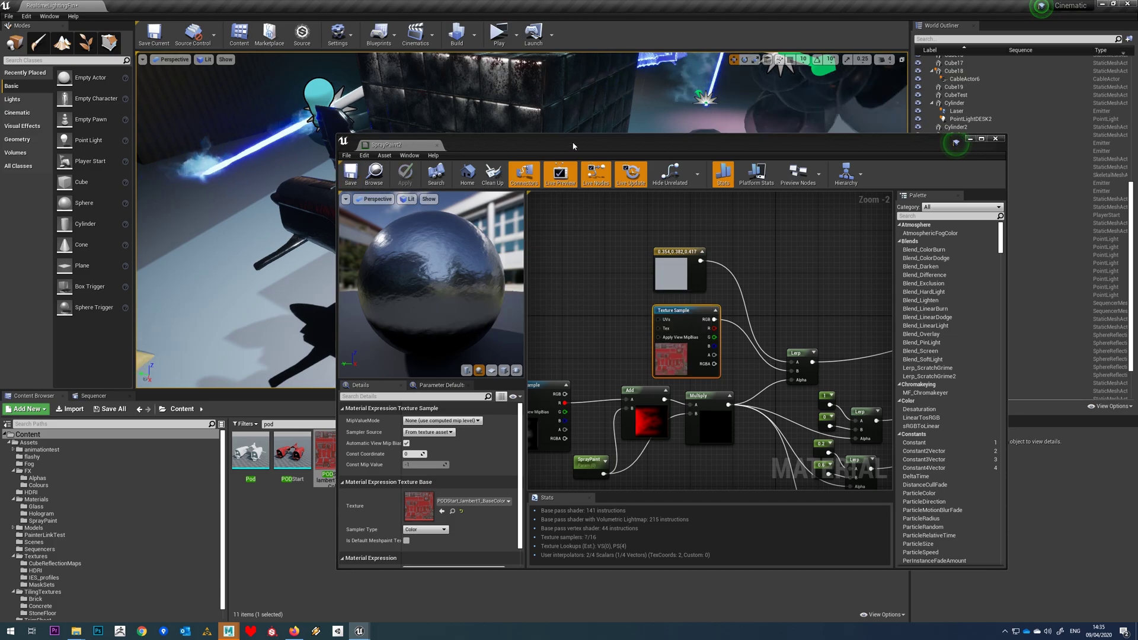
Move the material editor clear of Pod2 and scrub the sequence to review the blend into the red pod texture.
drag(566, 147, 755, 408)
click(93, 395)
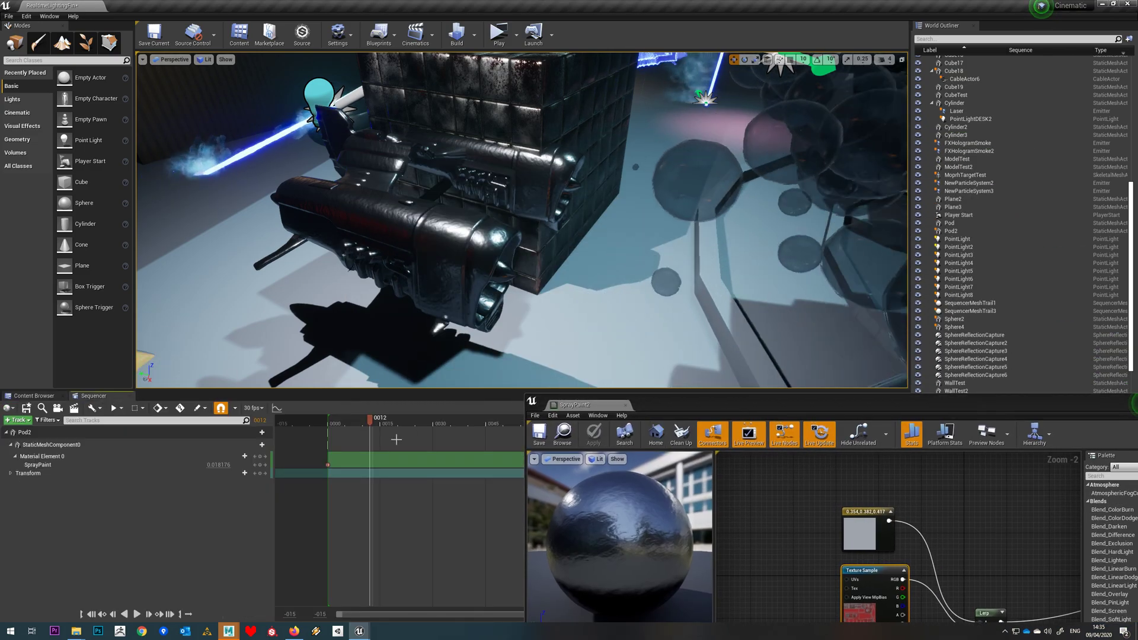
mouse_move(340, 426)
mouse_down()
mouse_move(905, 436)
mouse_move(514, 433)
mouse_up()
Add the pod_Normal_Map texture to the material graph and connect its RGB output to the normal Lerp's B input.
drag(826, 406, 639, 160)
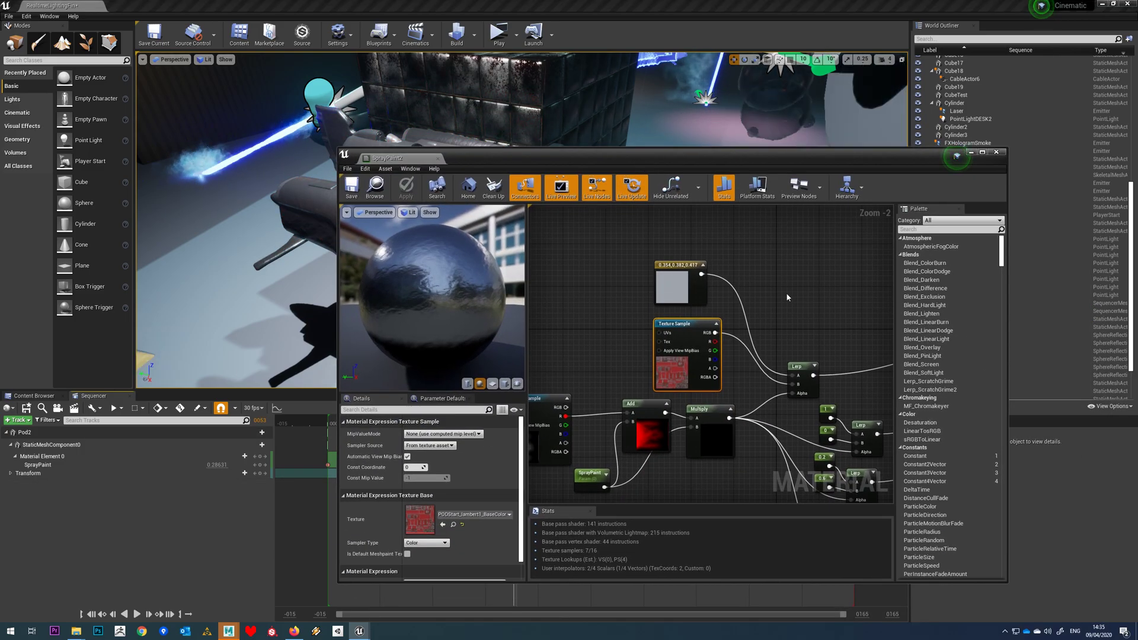
right_drag(788, 294, 708, 228)
right_drag(784, 350, 779, 315)
right_drag(703, 320, 756, 346)
click(33, 396)
mouse_move(591, 159)
mouse_down()
mouse_move(892, 173)
mouse_move(713, 75)
mouse_move(808, 136)
mouse_up()
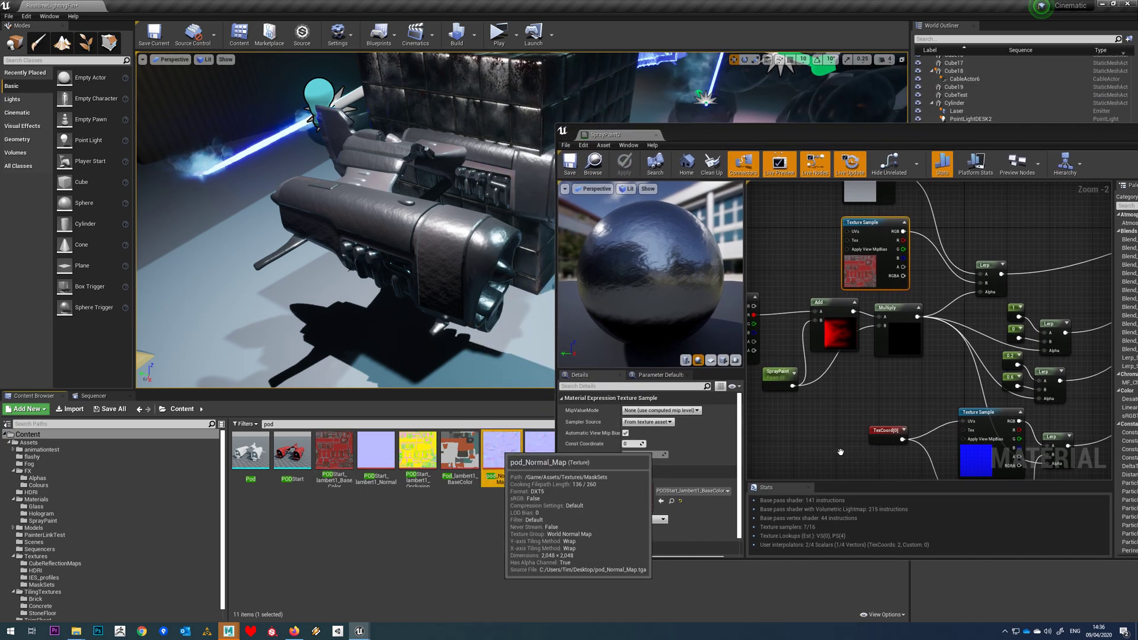
drag(841, 453, 843, 454)
right_drag(925, 455, 849, 356)
drag(848, 404, 973, 357)
Delete the old second normal Texture Sample and place the pod_Normal_Map sample beneath the blue normal texture.
drag(804, 444, 908, 433)
click(907, 443)
key(Delete)
mouse_move(835, 400)
right_down()
mouse_move(823, 457)
mouse_move(824, 384)
right_up()
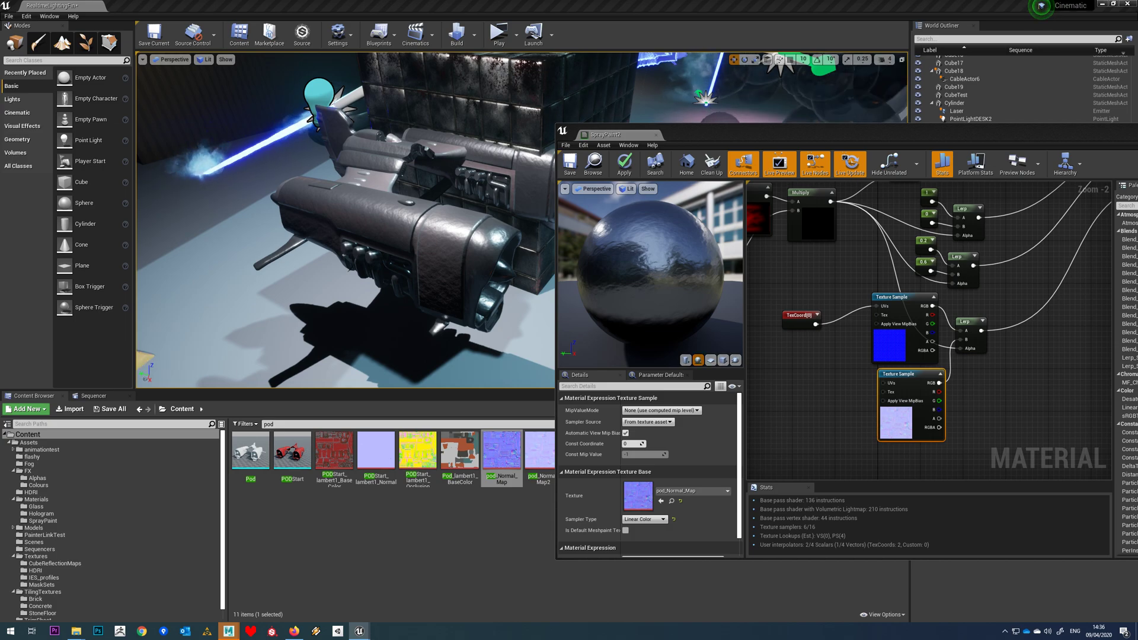
Set the pod_Normal_Map texture's compression to Normalmap (DXT5, BC5 on DX11), save the texture and close it.
drag(0, 176, 412, 106)
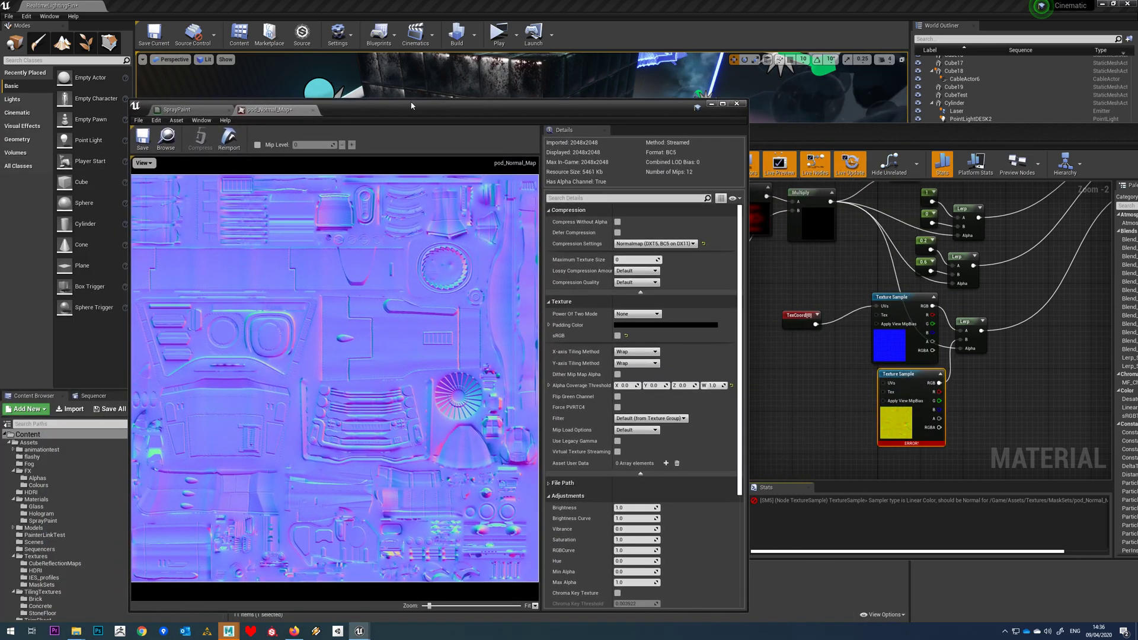
click(641, 244)
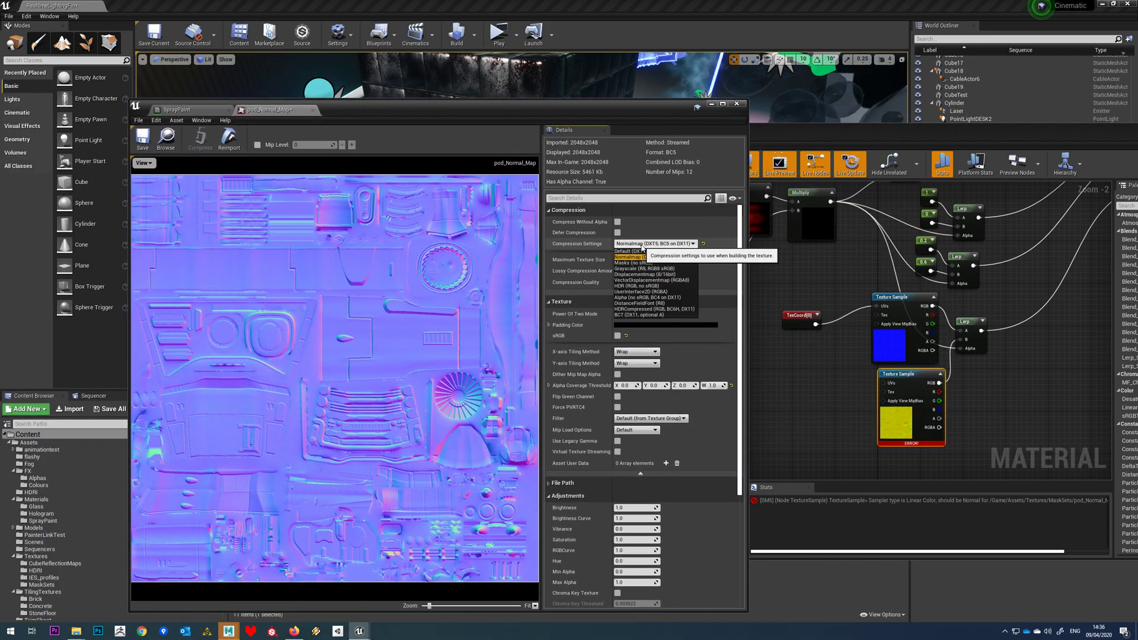
click(642, 241)
click(641, 243)
click(630, 258)
click(142, 138)
click(737, 103)
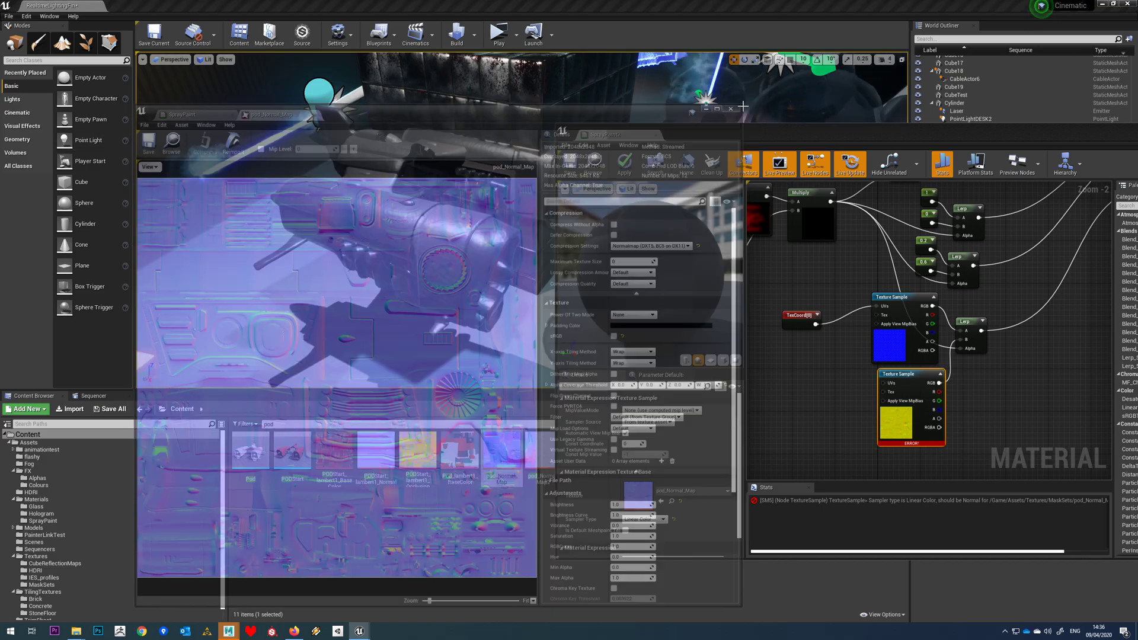
Set the pod_Normal_Map Texture Sample's sampler type to Normal, realign the node and save the material.
drag(907, 374, 879, 368)
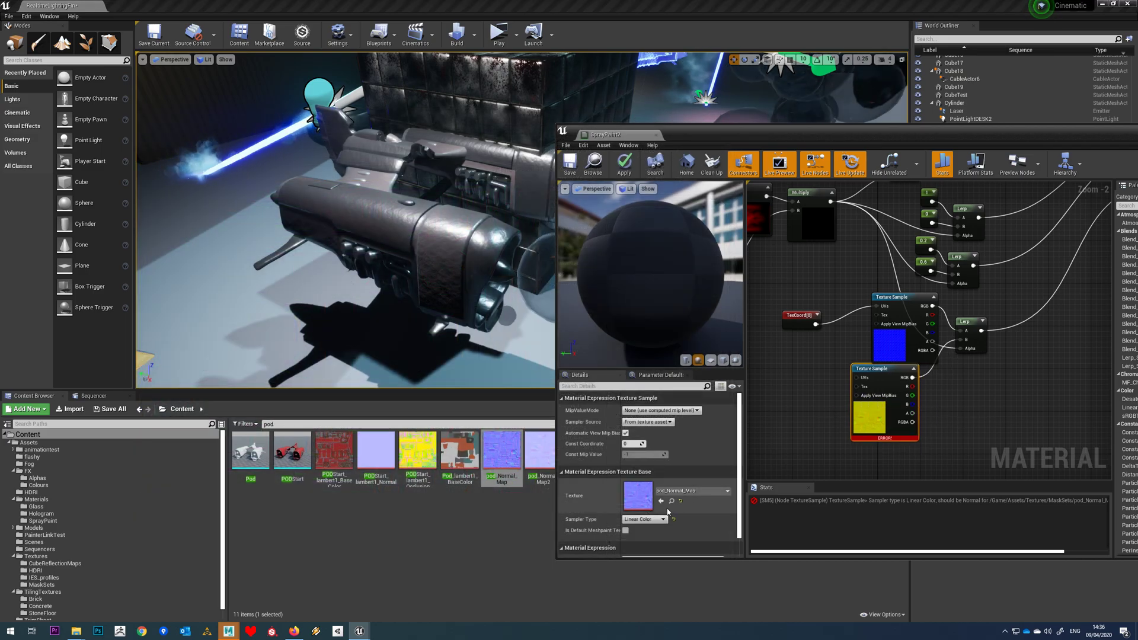
scroll(648, 508, down, 1)
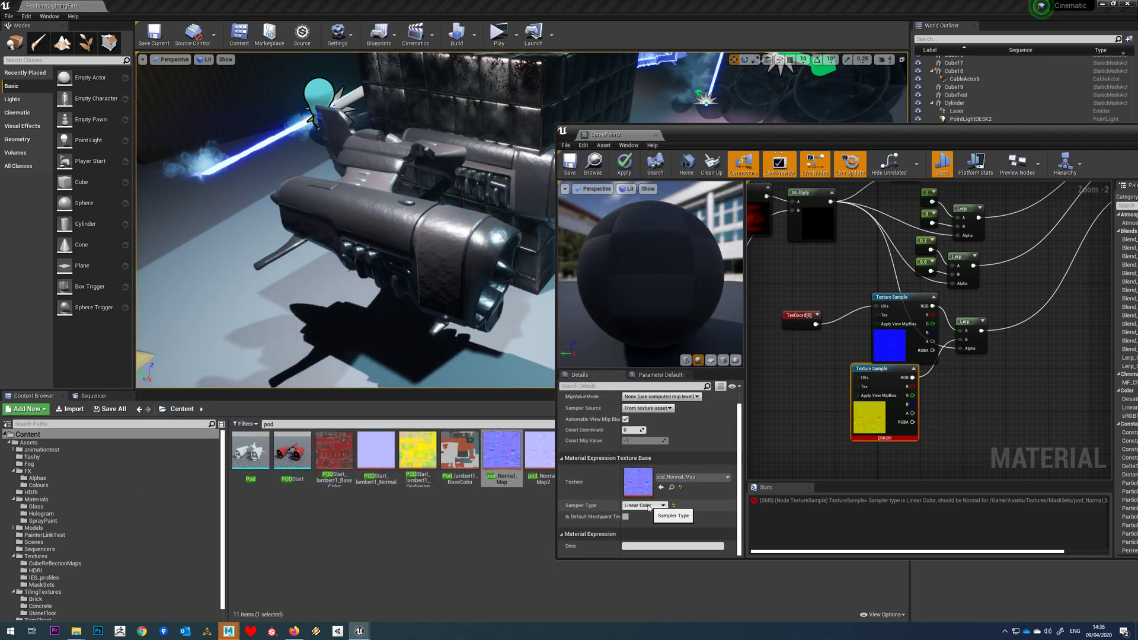
click(649, 507)
click(865, 521)
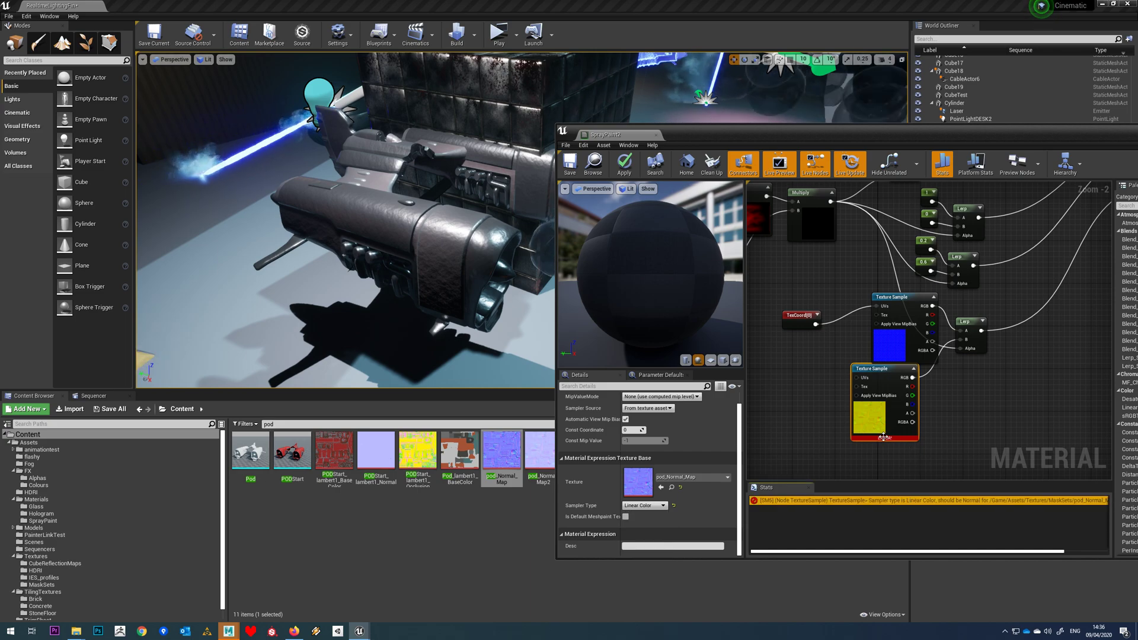
drag(946, 552, 918, 552)
click(640, 507)
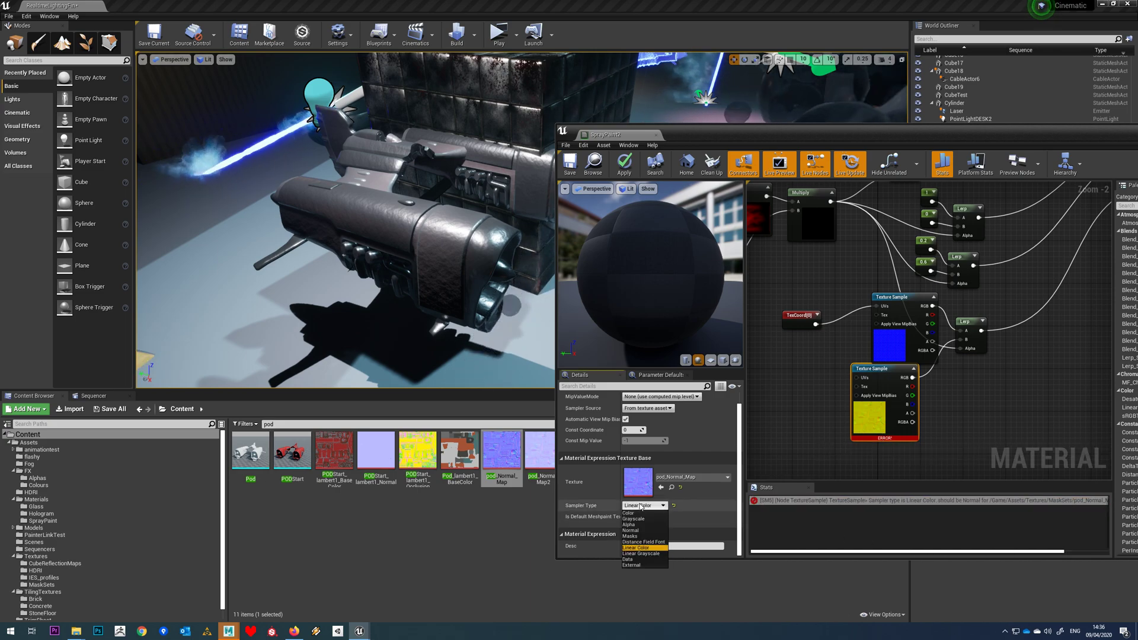
click(637, 531)
drag(884, 426, 901, 431)
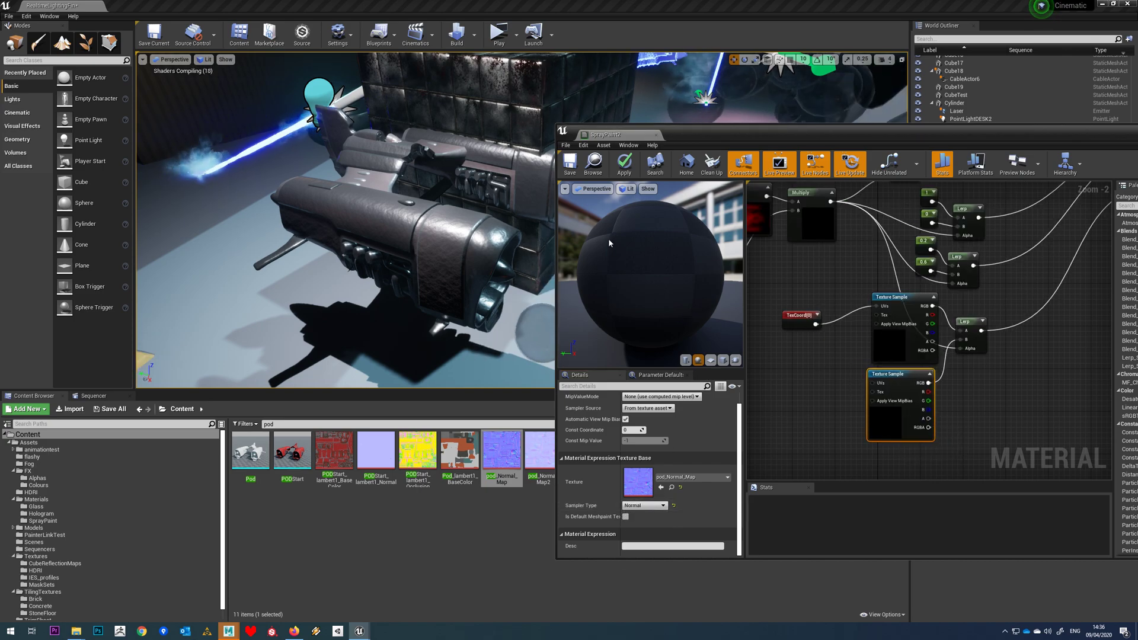
click(572, 167)
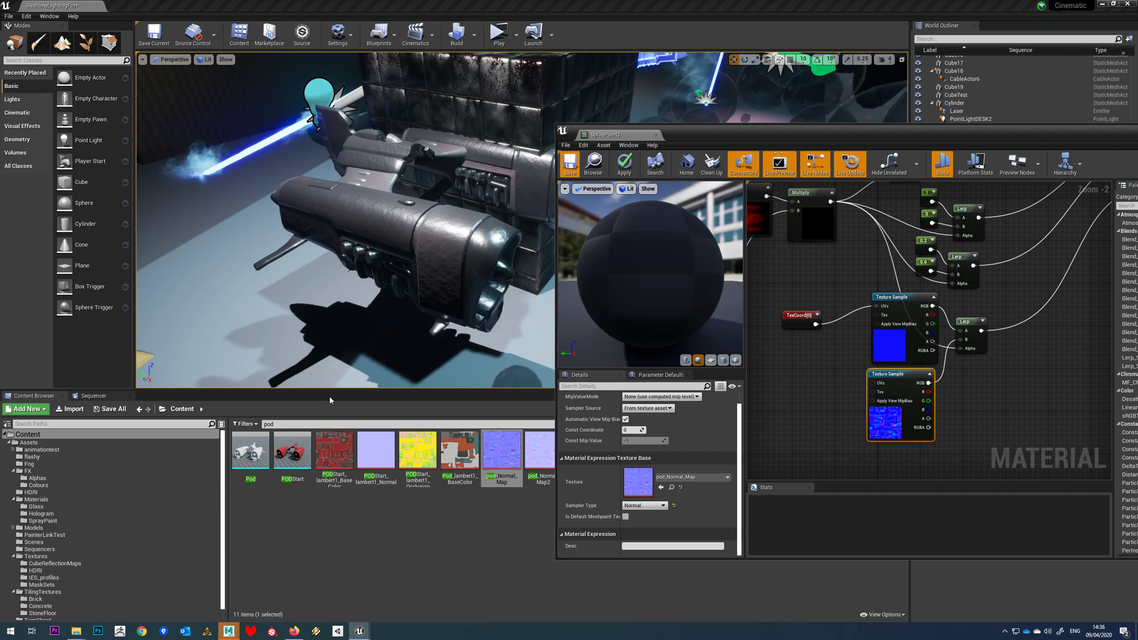
Scrub the sequence towards its end and back to frame 30 to review the paint effect on Pod2.
click(93, 397)
mouse_move(382, 423)
mouse_down()
mouse_move(356, 422)
mouse_move(844, 418)
mouse_up()
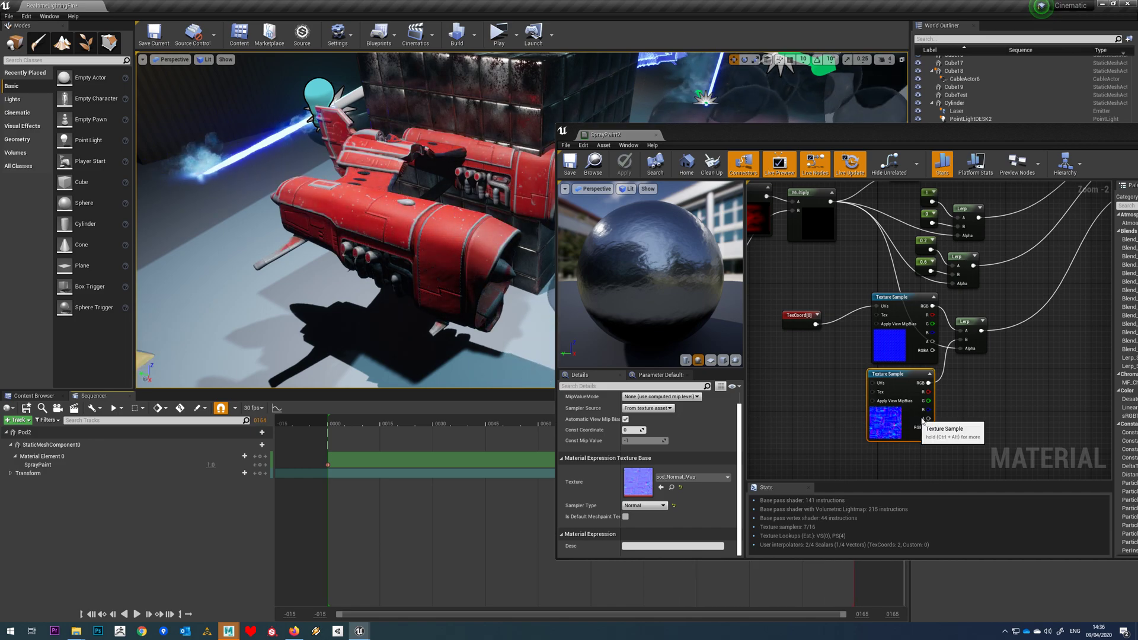
drag(948, 417, 433, 421)
Assign a black-and-white noise texture to the mask Texture Sample feeding the Add node, and save the material.
right_drag(959, 306, 903, 421)
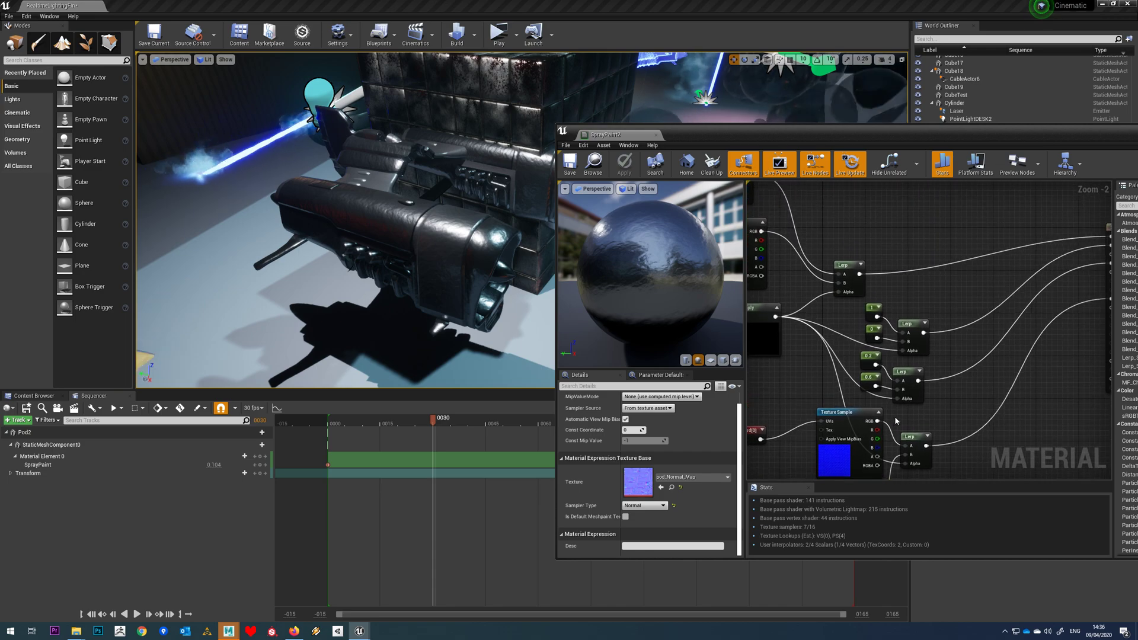
right_drag(980, 387, 980, 392)
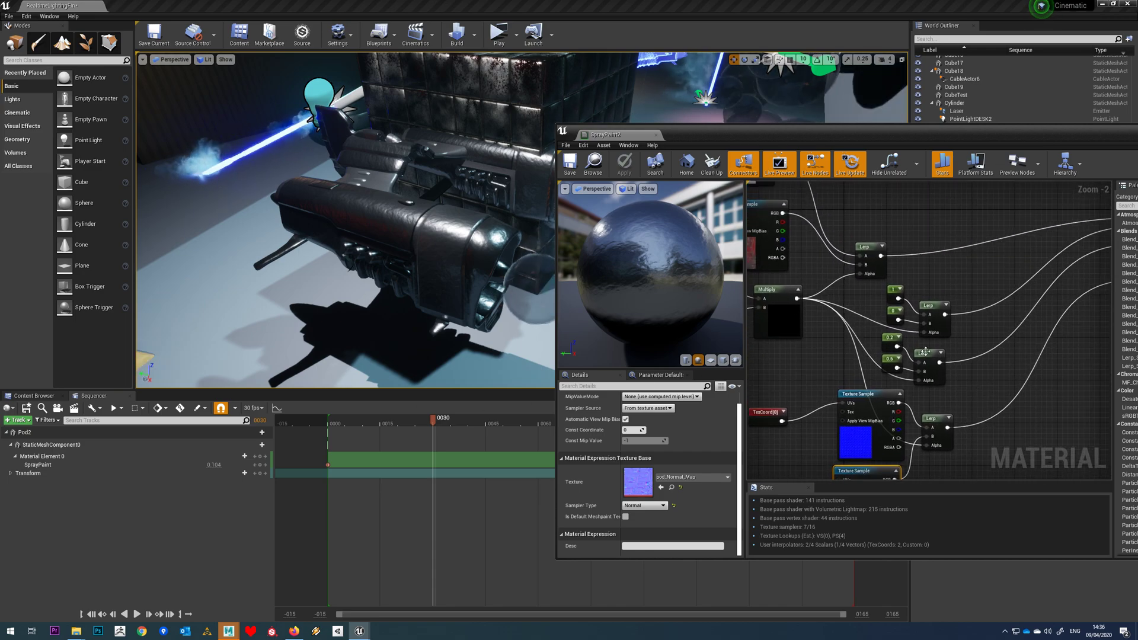
right_drag(938, 276, 1034, 315)
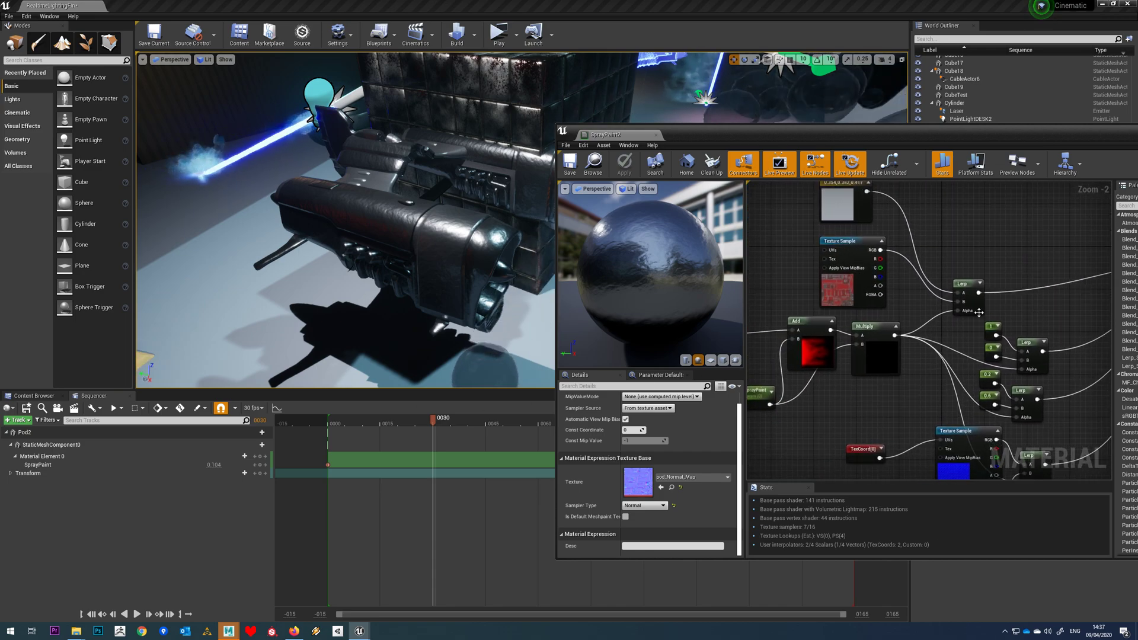
scroll(983, 313, down, 3)
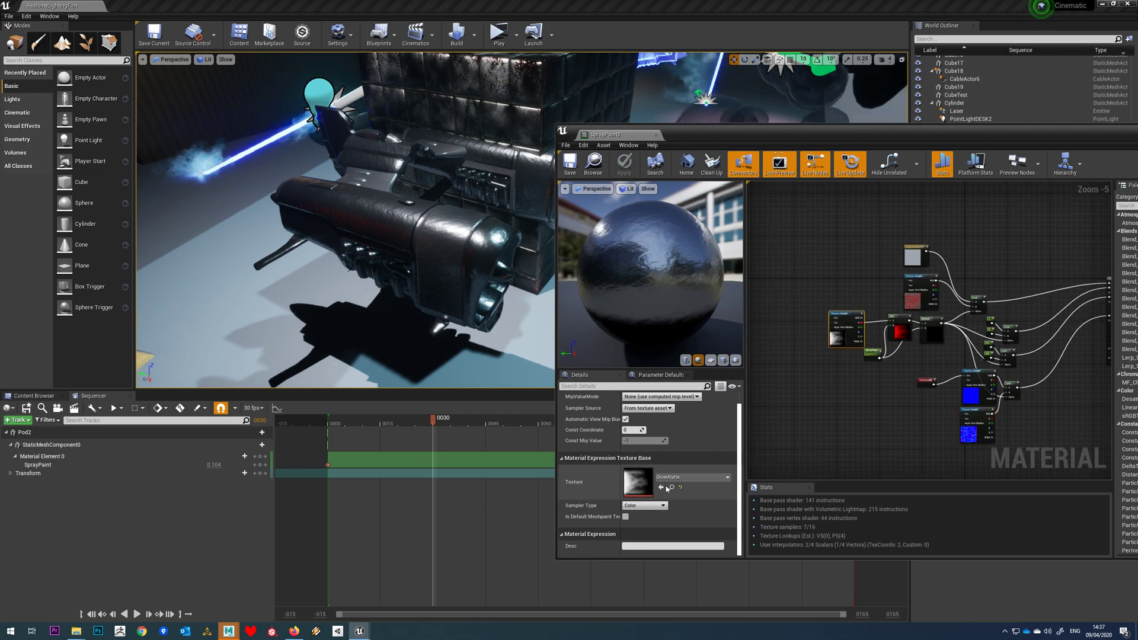
click(683, 478)
scroll(717, 421, down, 8)
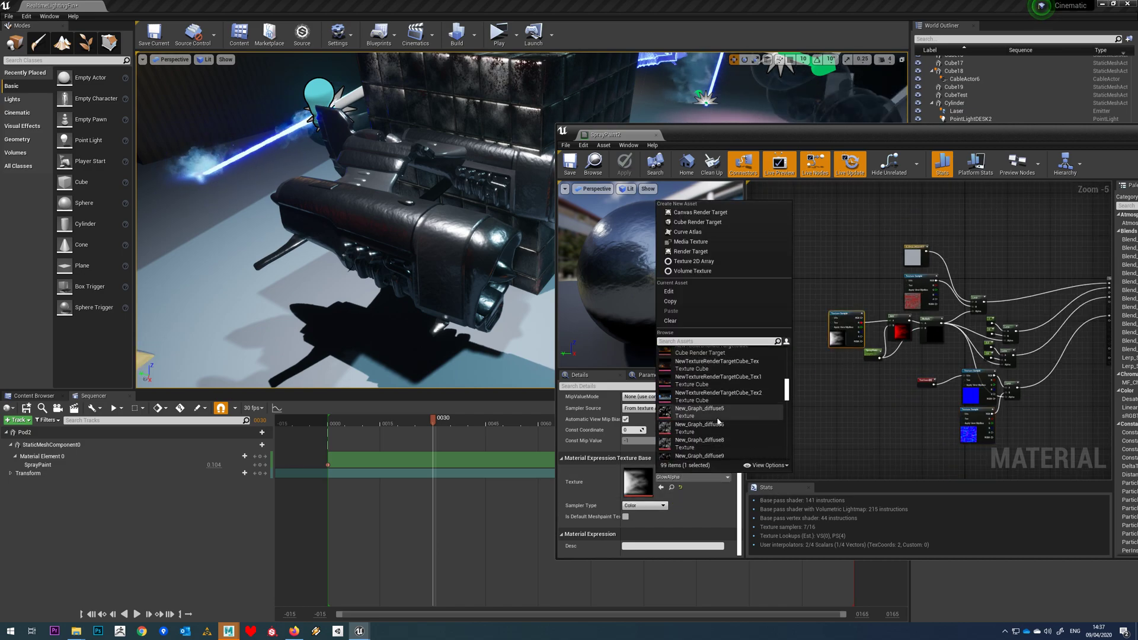
click(716, 420)
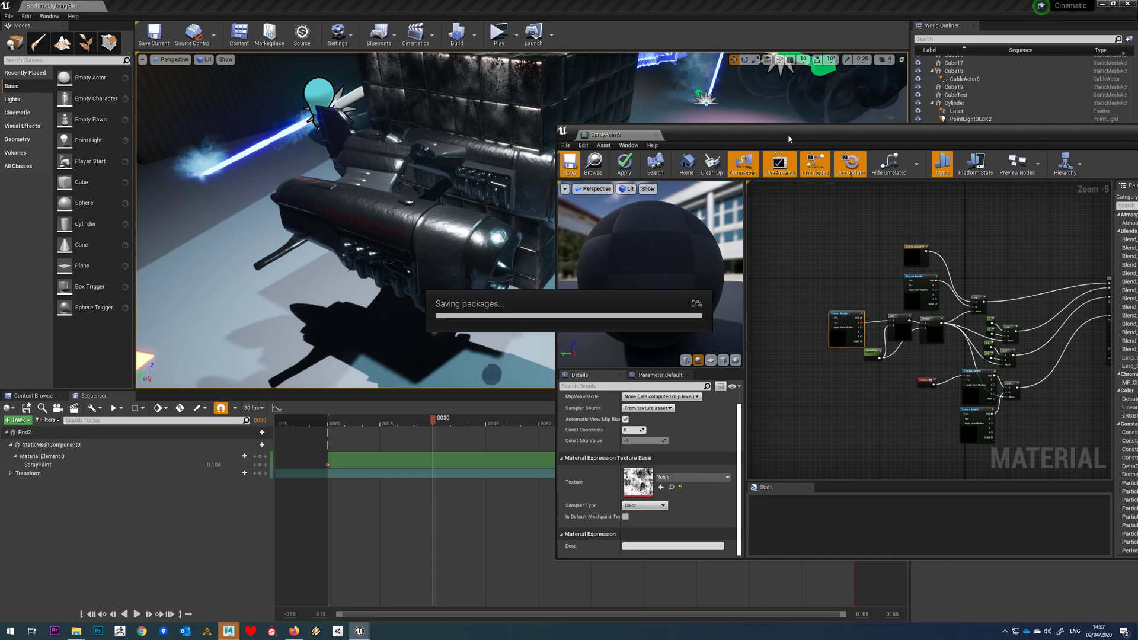
Minimise the material editor and enlarge the viewport over the Sequencer area.
mouse_move(789, 133)
mouse_down()
mouse_move(738, 340)
mouse_move(443, 476)
mouse_up()
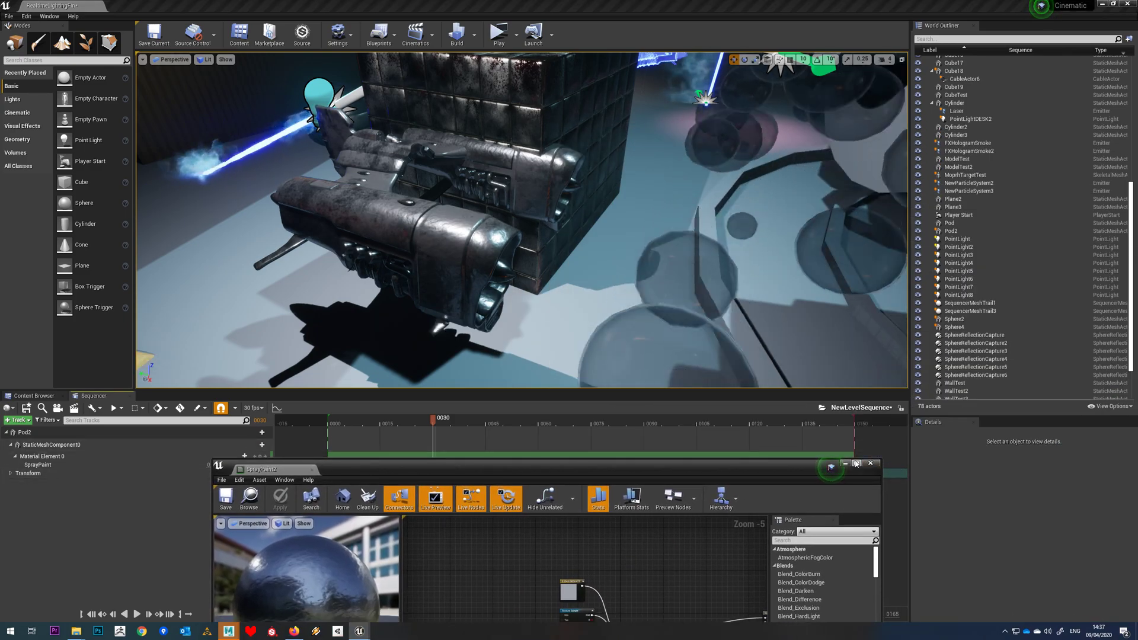
click(844, 463)
drag(538, 389, 554, 538)
Delete the tiled Cube17 box around the pod, accepting the broken reference, and the CableActor3 cable beside it.
right_drag(554, 355, 450, 379)
right_drag(512, 220, 628, 219)
click(513, 219)
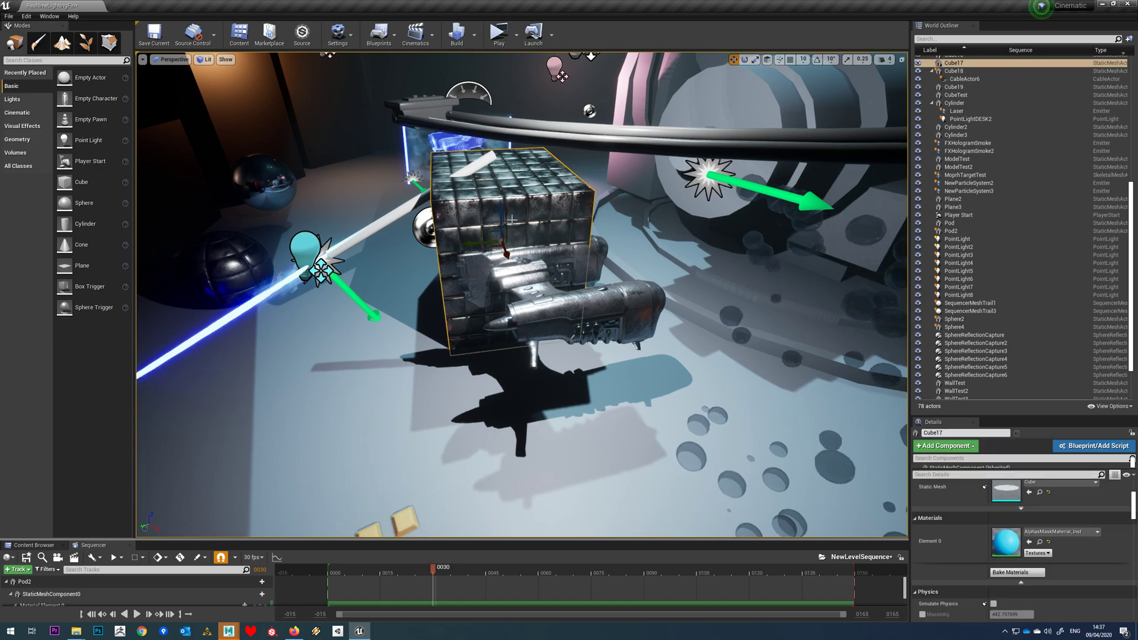
key(Delete)
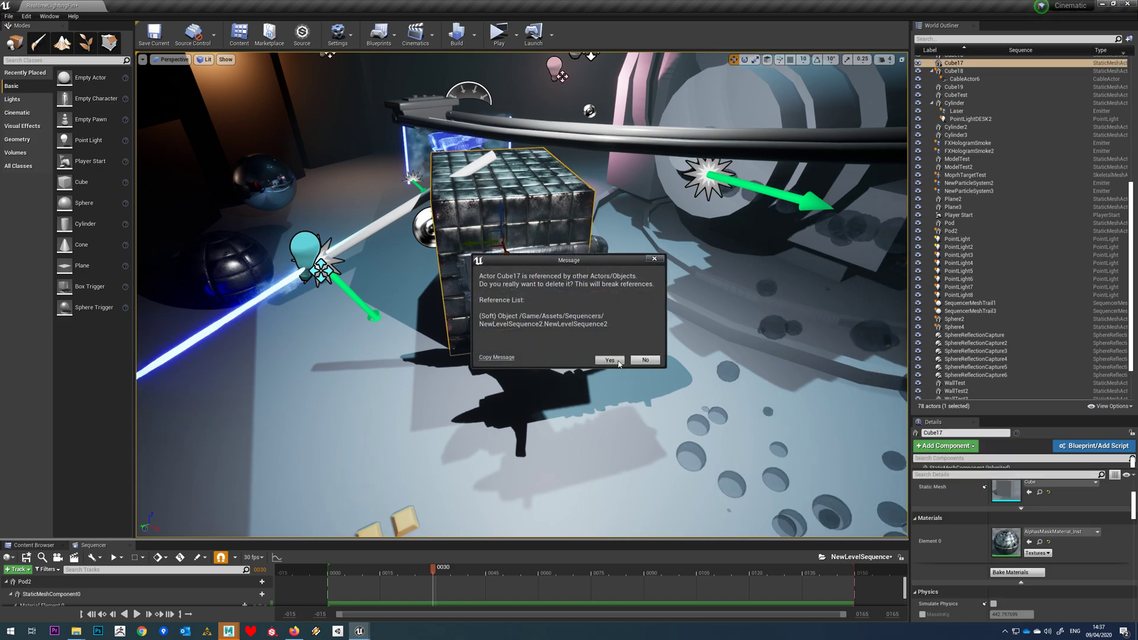
click(610, 359)
scroll(603, 389, up, 3)
click(603, 389)
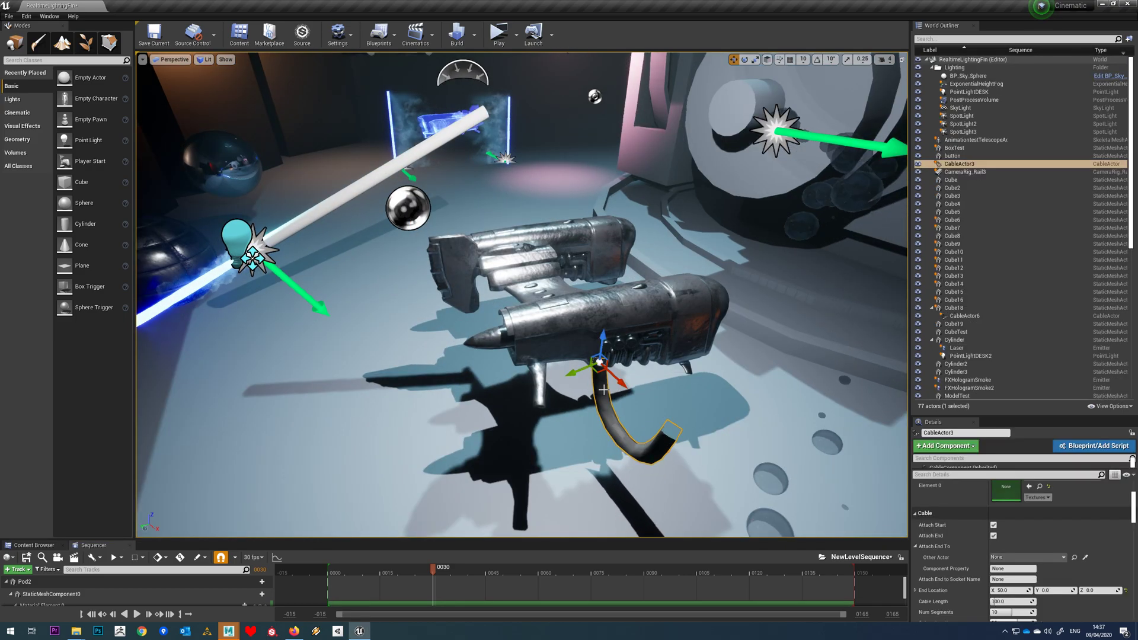
key(Delete)
Enlarge the Sequencer area and play the sequence to review the spray paint animation on the pod.
drag(352, 570, 365, 443)
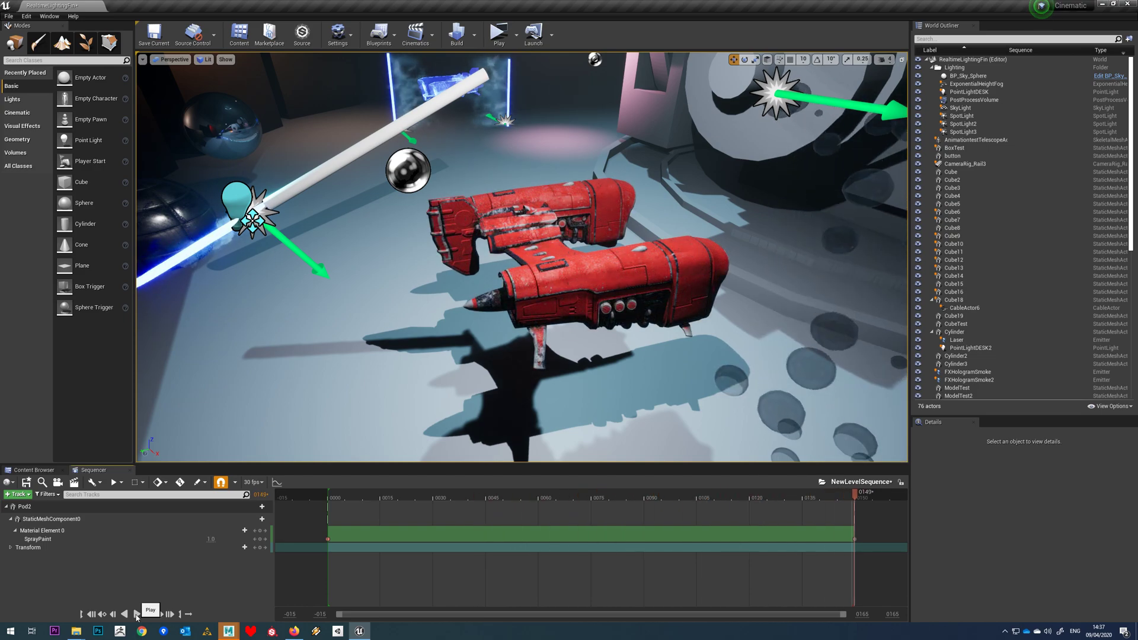
click(137, 614)
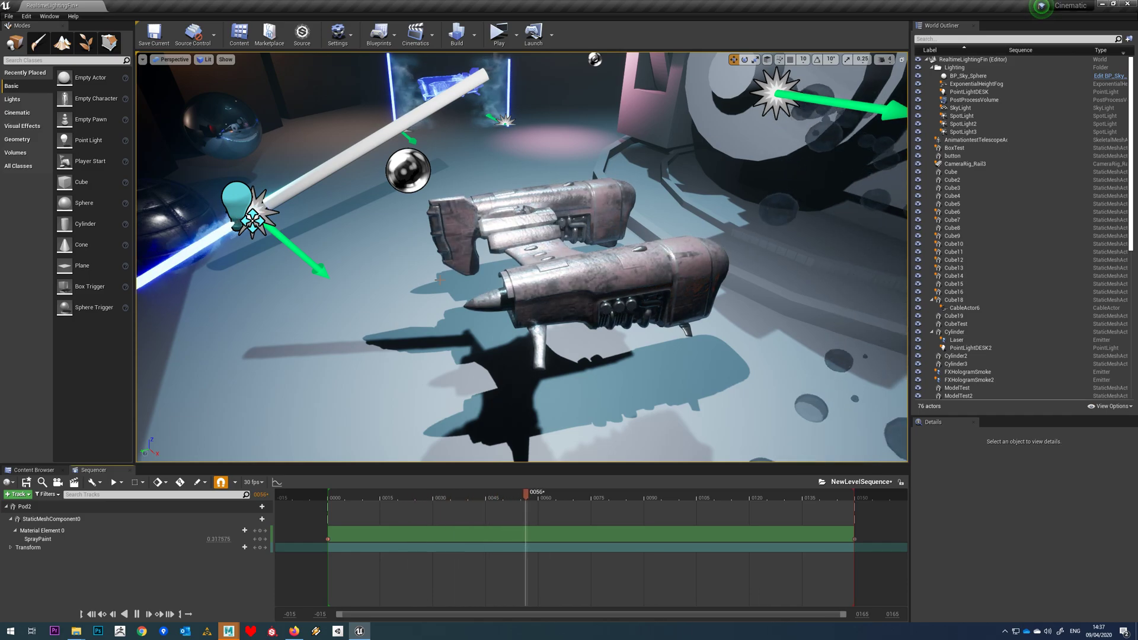